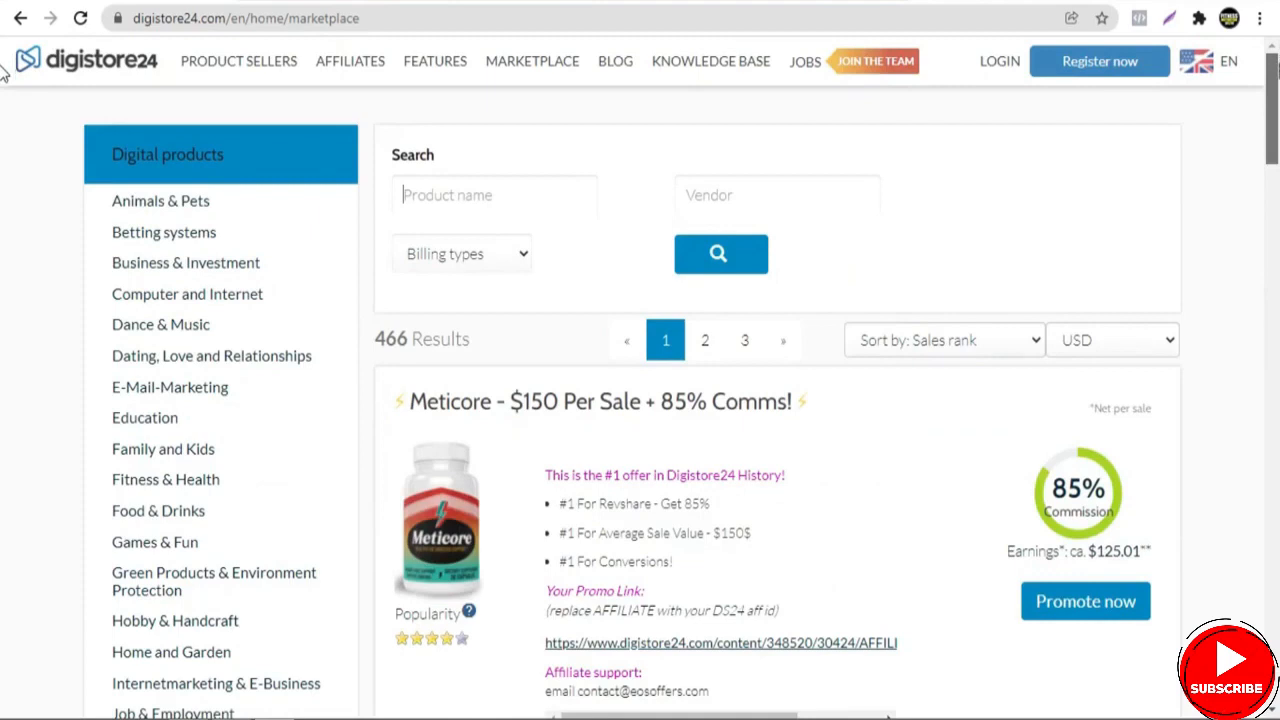
# Show the Personal development category of the Digistore24 marketplace and review the Genie Script offer's details.
pyautogui.scroll(-2, 3, 100)
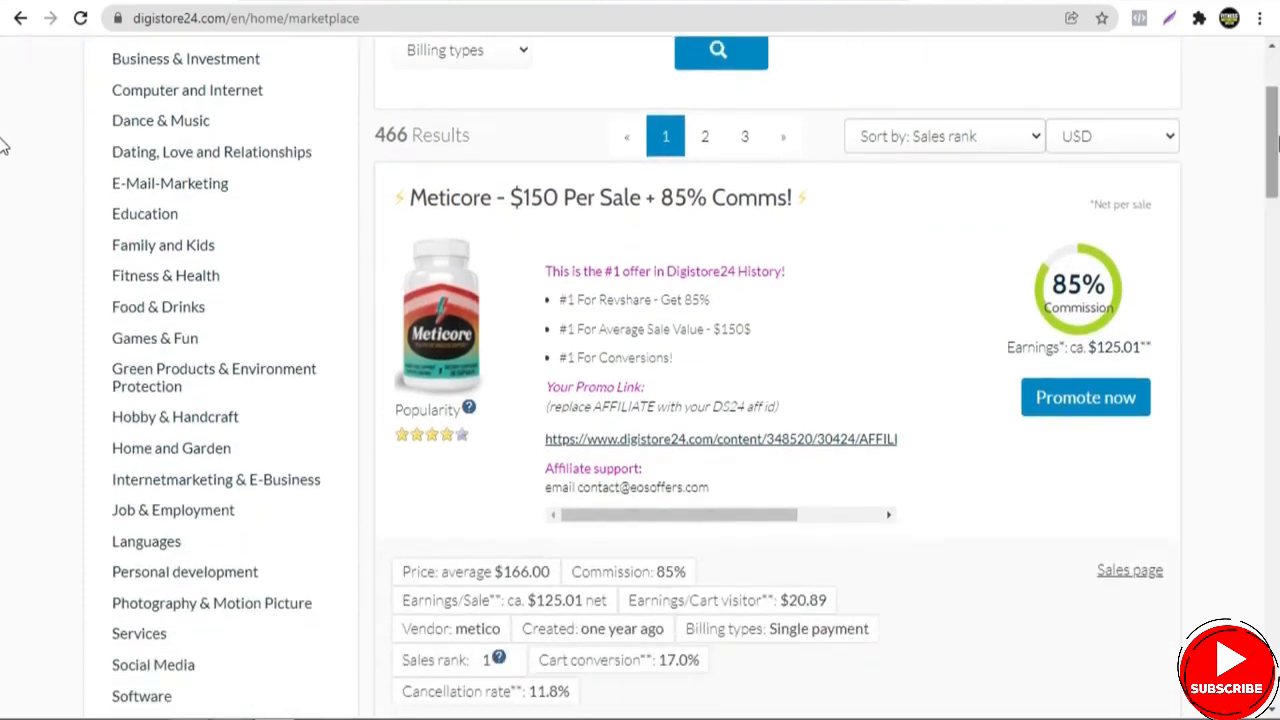
pyautogui.click(177, 578)
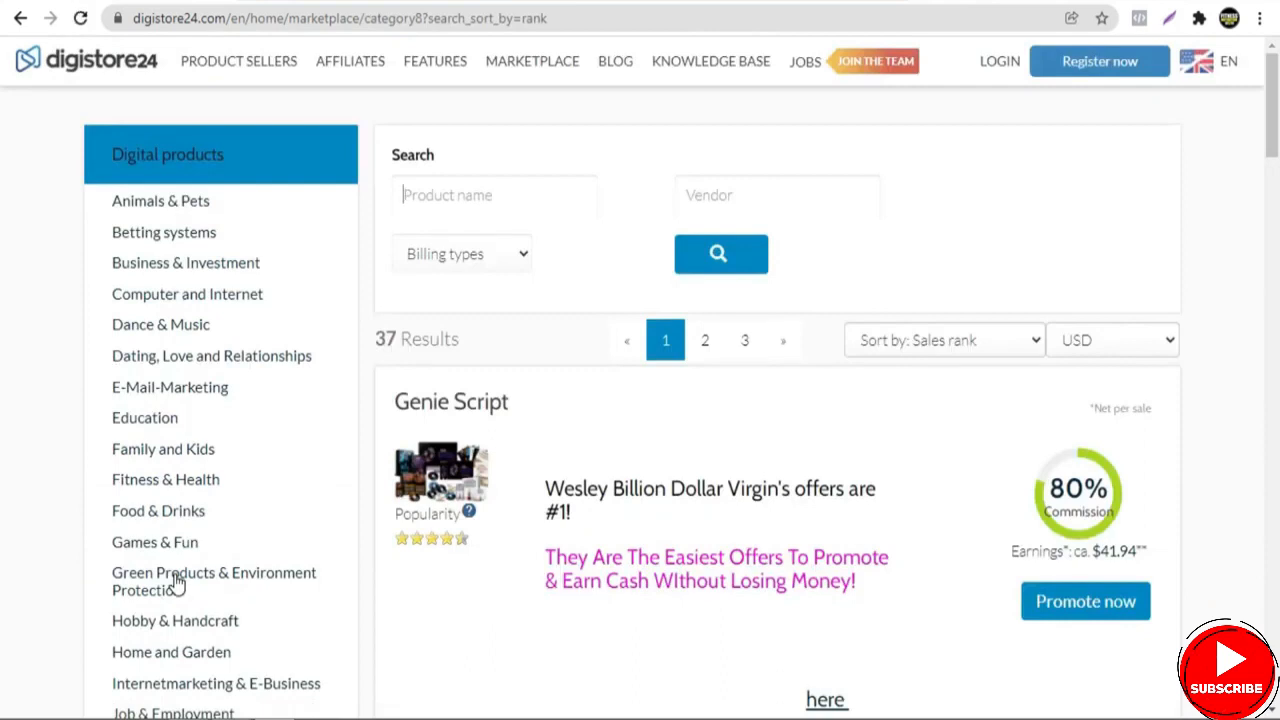
pyautogui.scroll(-1, 3, 118)
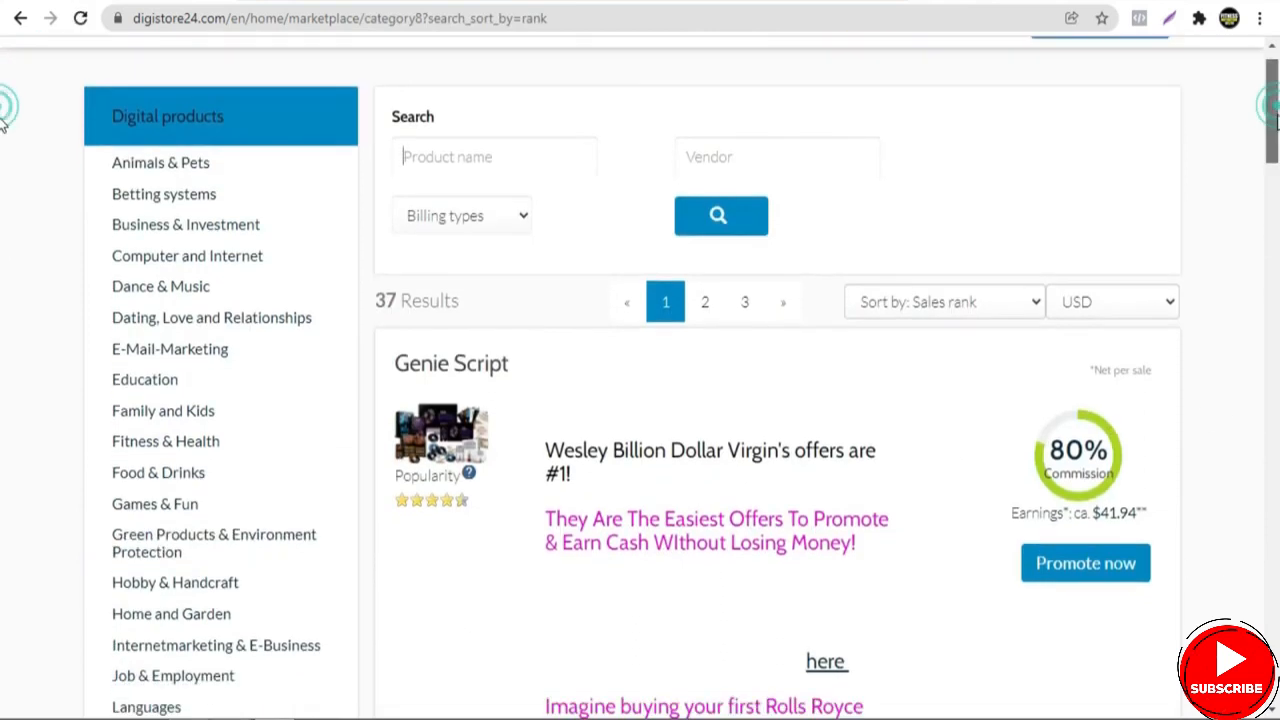
pyautogui.scroll(-2, 3, 118)
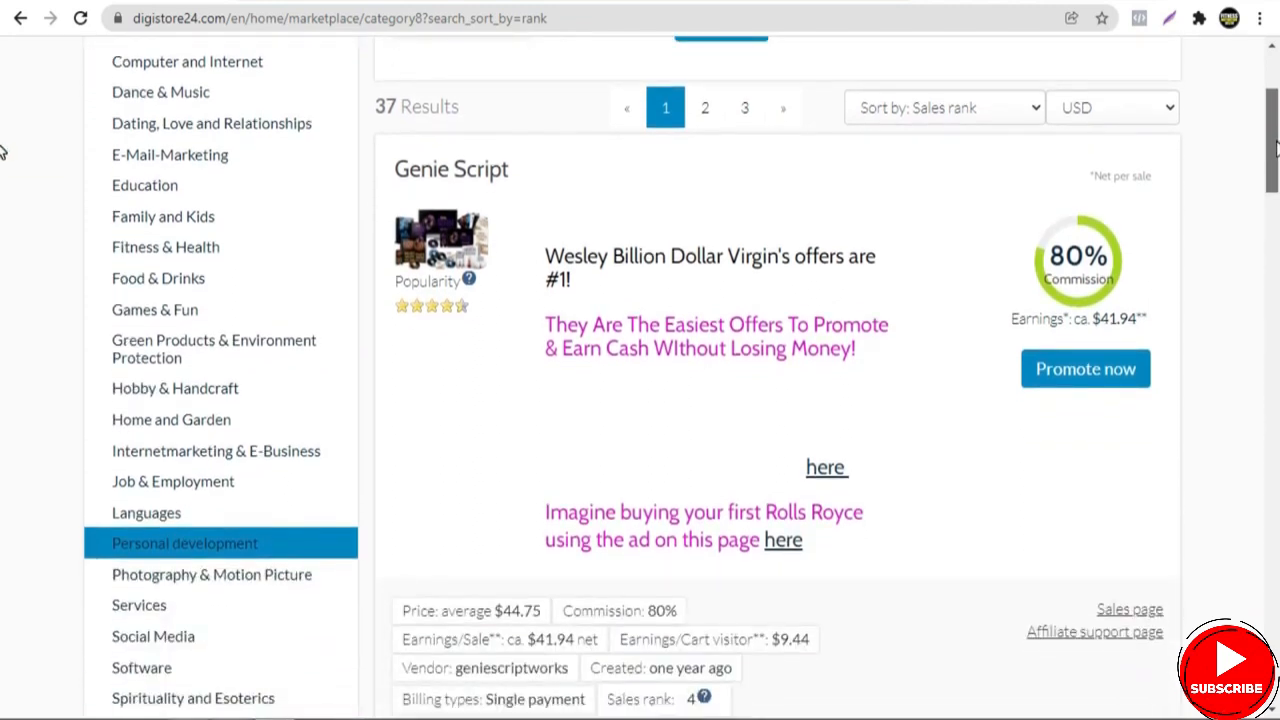
pyautogui.scroll(-1, 3, 151)
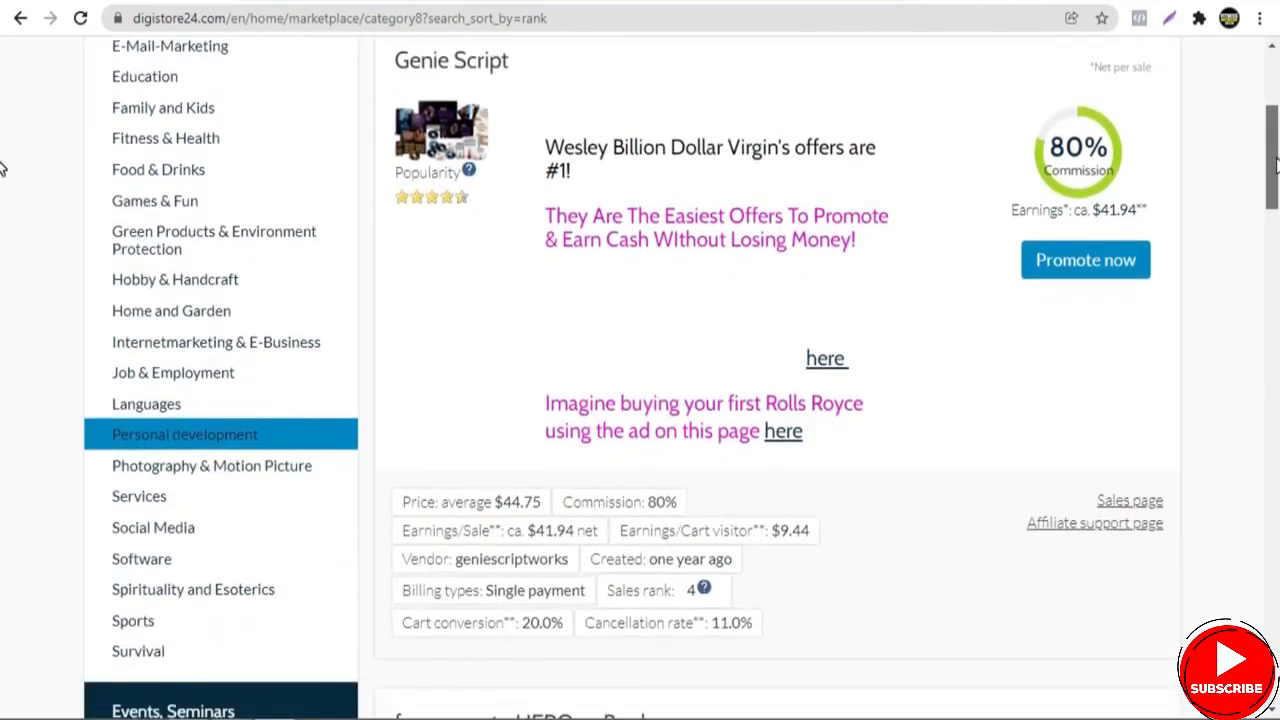
pyautogui.moveTo(1277, 159)
pyautogui.mouseDown()
pyautogui.moveTo(1277, 253)
pyautogui.moveTo(1250, 342)
pyautogui.moveTo(1234, 594)
pyautogui.moveTo(1220, 622)
pyautogui.moveTo(1263, 286)
pyautogui.moveTo(1266, 129)
pyautogui.moveTo(1266, 150)
pyautogui.mouseUp()
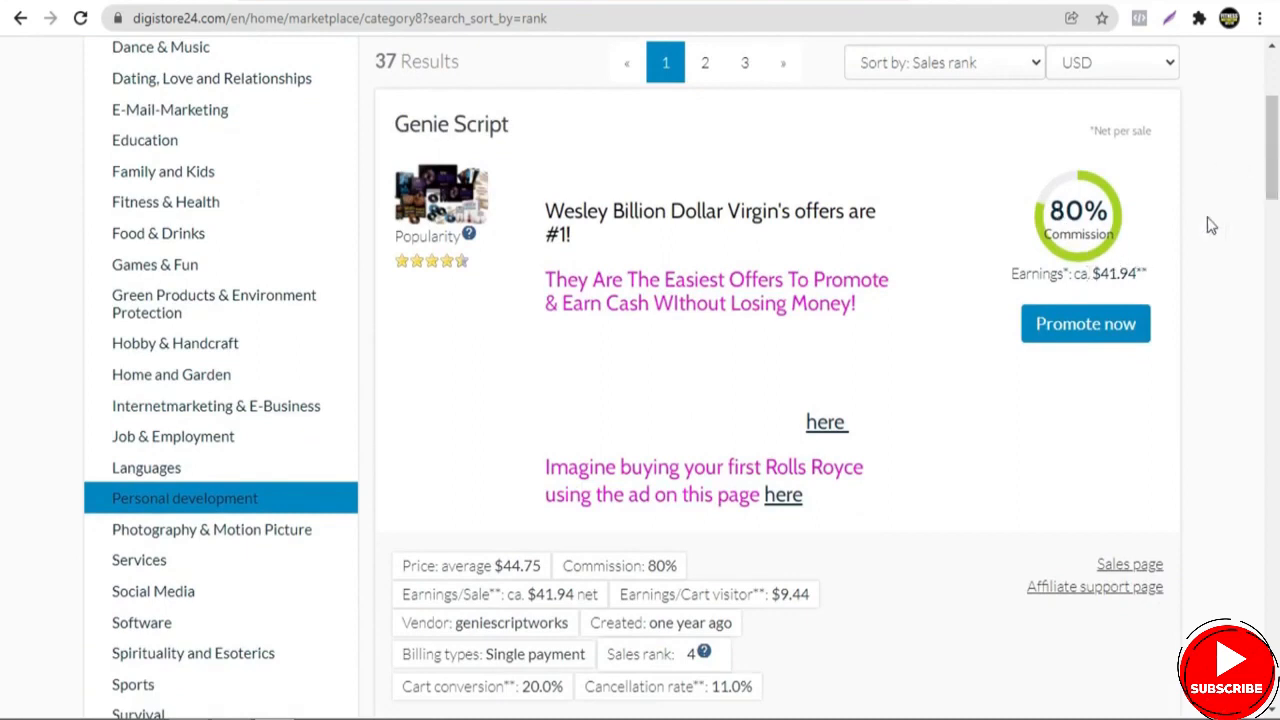
pyautogui.moveTo(1274, 116)
pyautogui.mouseDown()
pyautogui.moveTo(1275, 128)
pyautogui.moveTo(1275, 115)
pyautogui.mouseUp()
pyautogui.moveTo(1277, 152); pyautogui.dragTo(1277, 140)
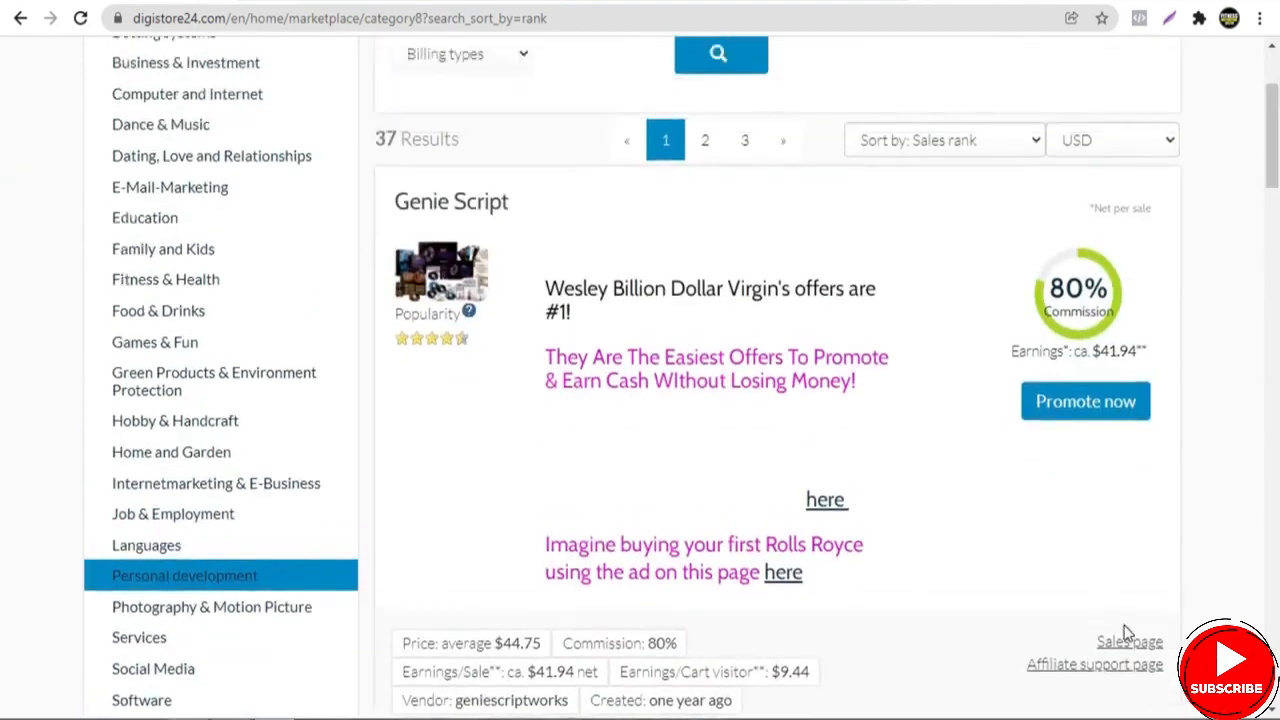
# Open the Genie Script offer's sales page and affiliate support page in separate new tabs.
pyautogui.rightClick(1118, 650)
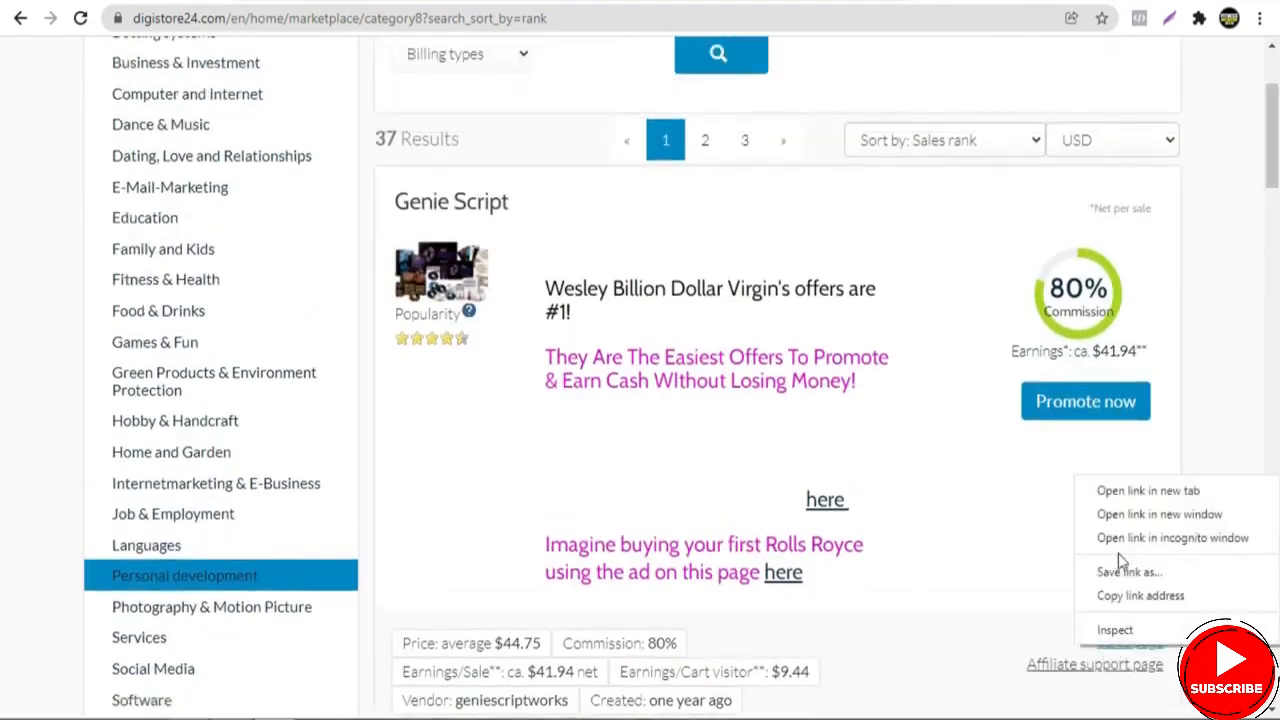
pyautogui.click(1134, 493)
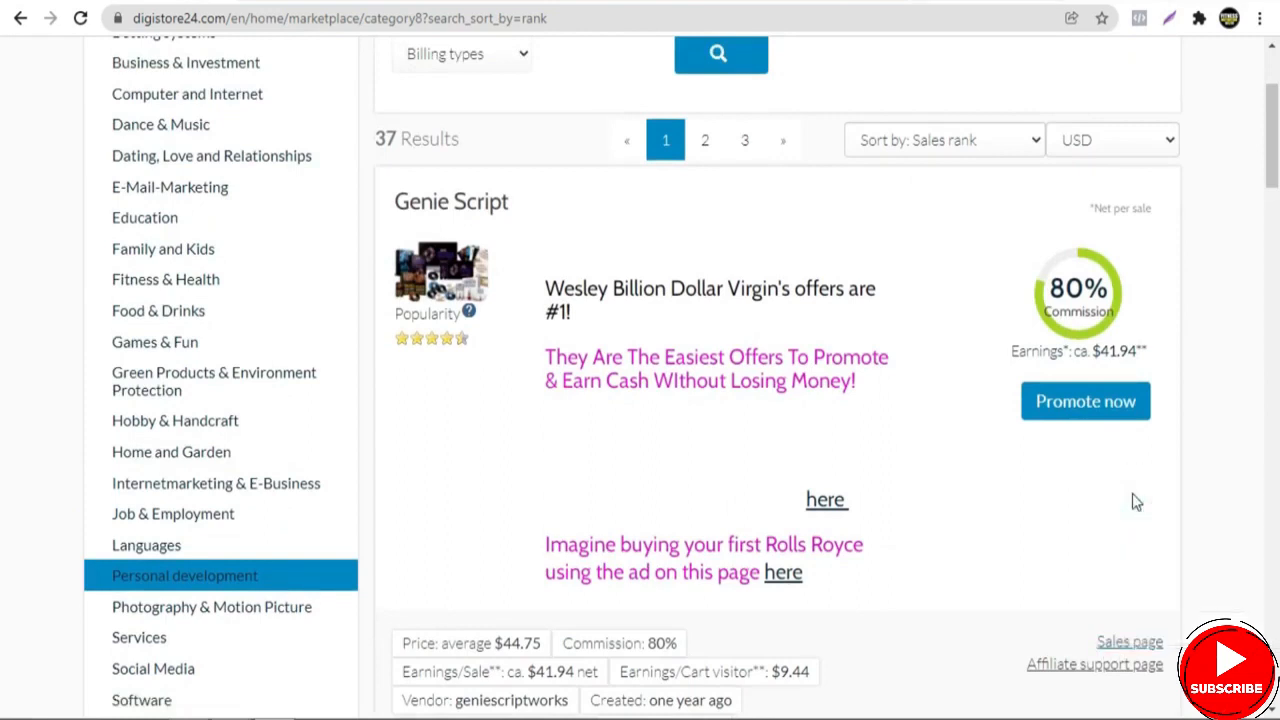
pyautogui.rightClick(1062, 672)
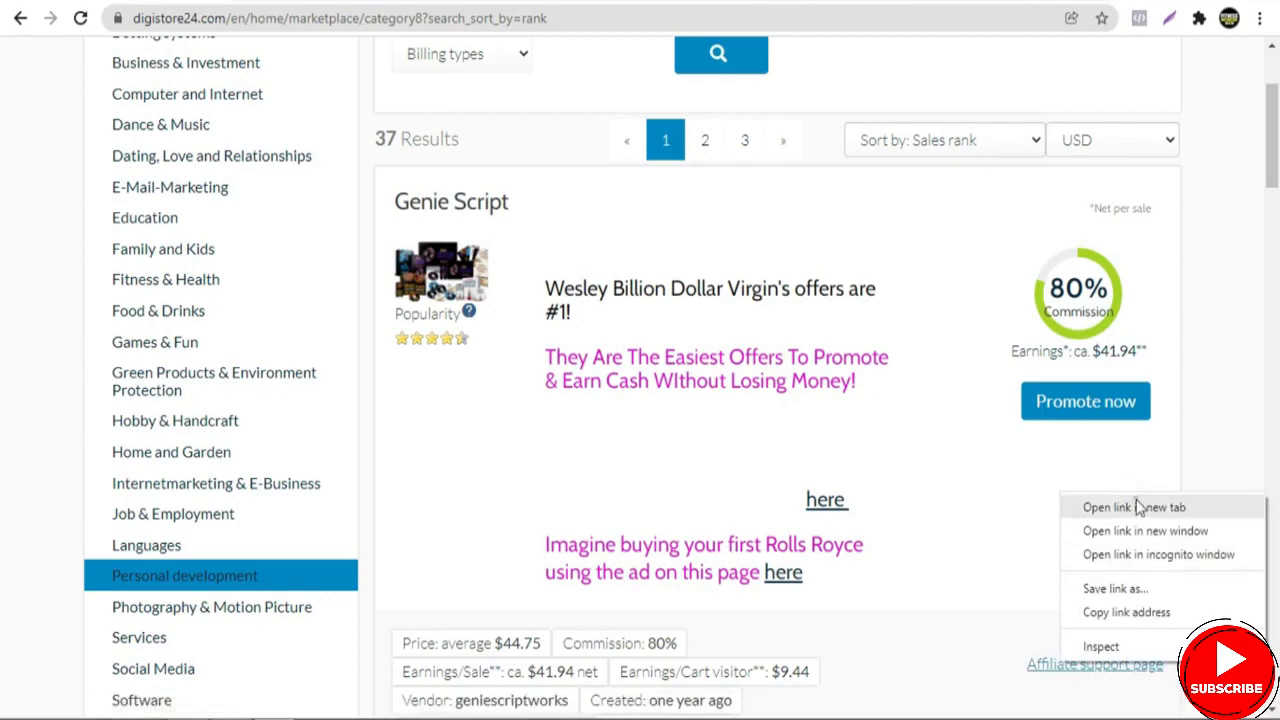
pyautogui.click(1110, 503)
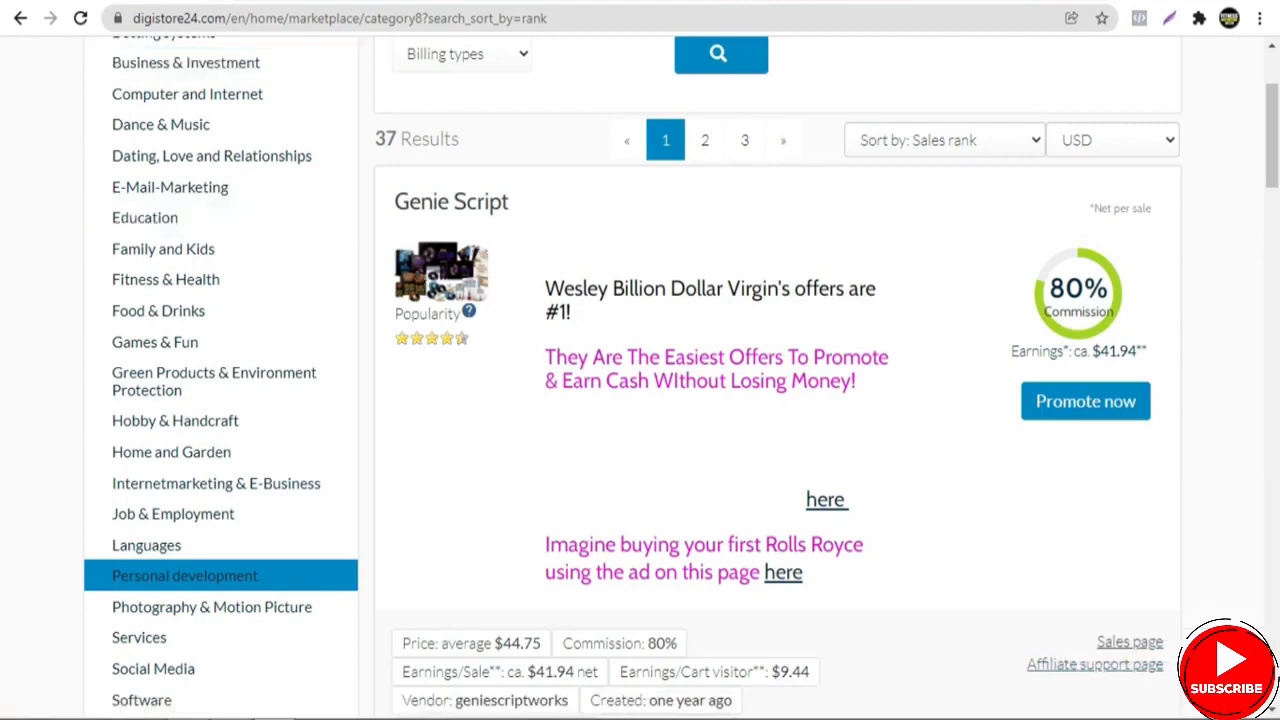
# Switch to the Genie Script affiliate support page and submit its opt-in form with the name and email filled in.
pyautogui.click(233, 2)
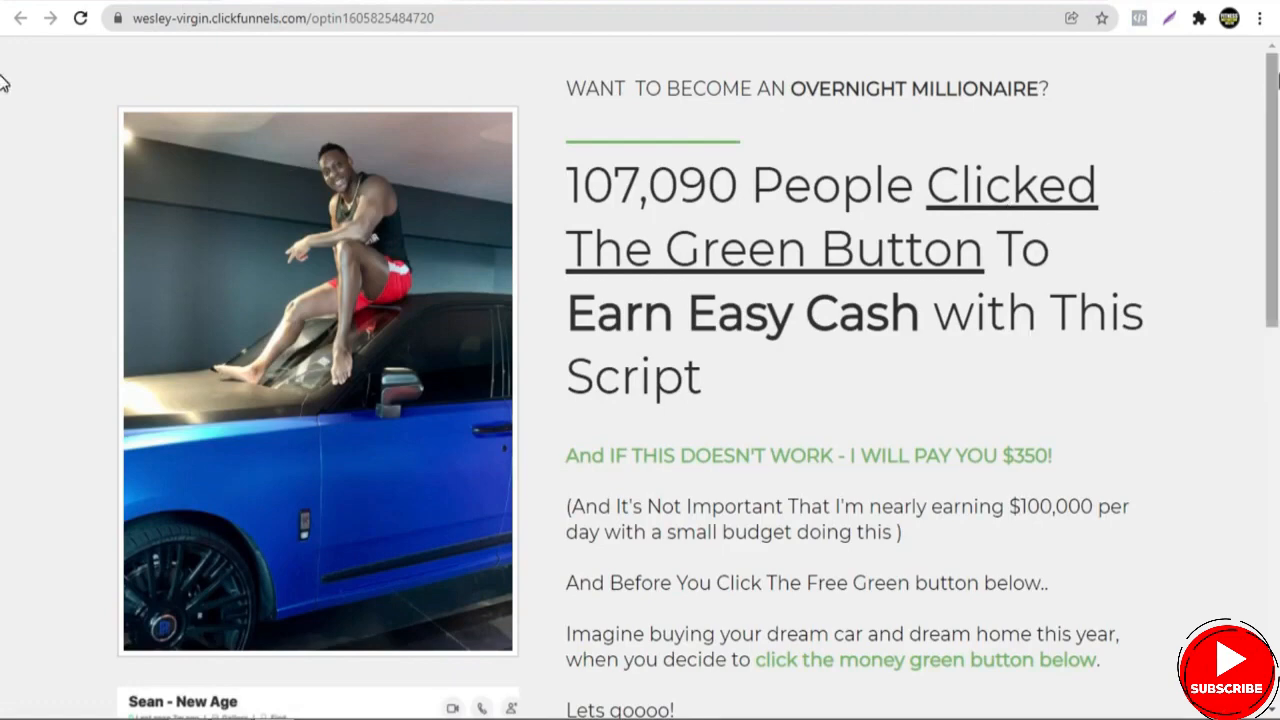
pyautogui.scroll(-5, 5, 134)
pyautogui.moveTo(1262, 323); pyautogui.dragTo(1276, 240)
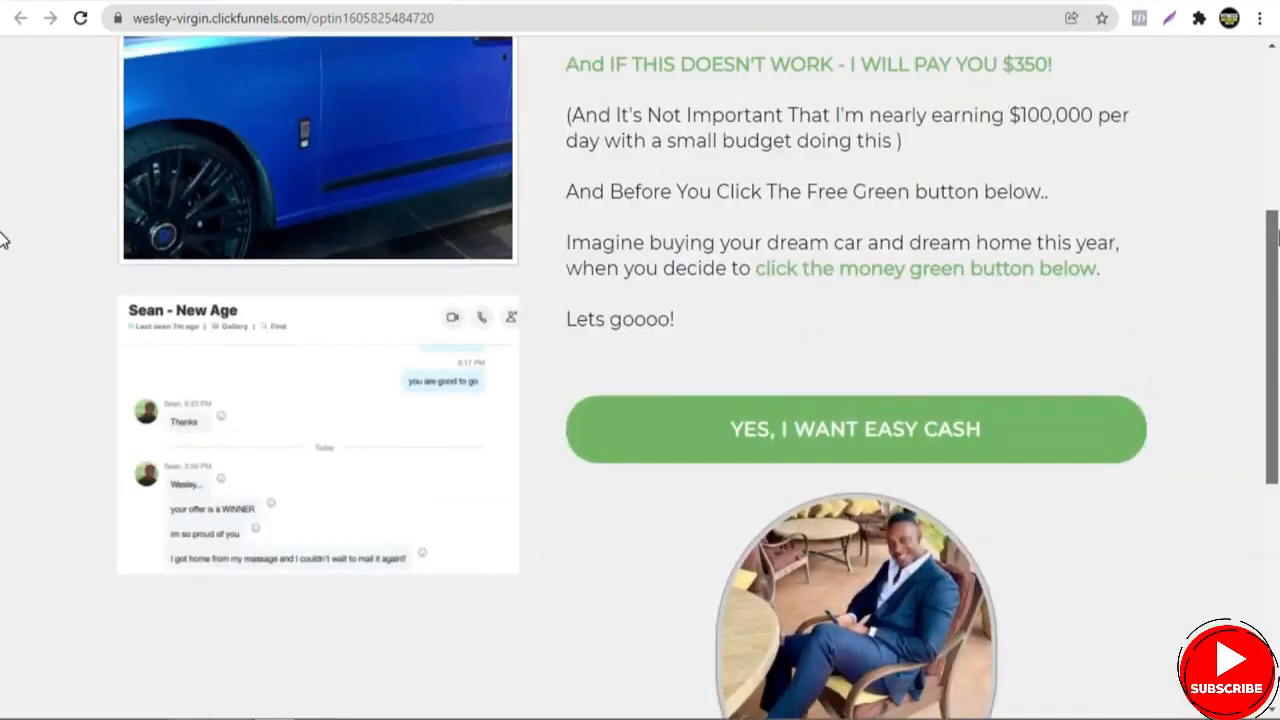
pyautogui.click(797, 457)
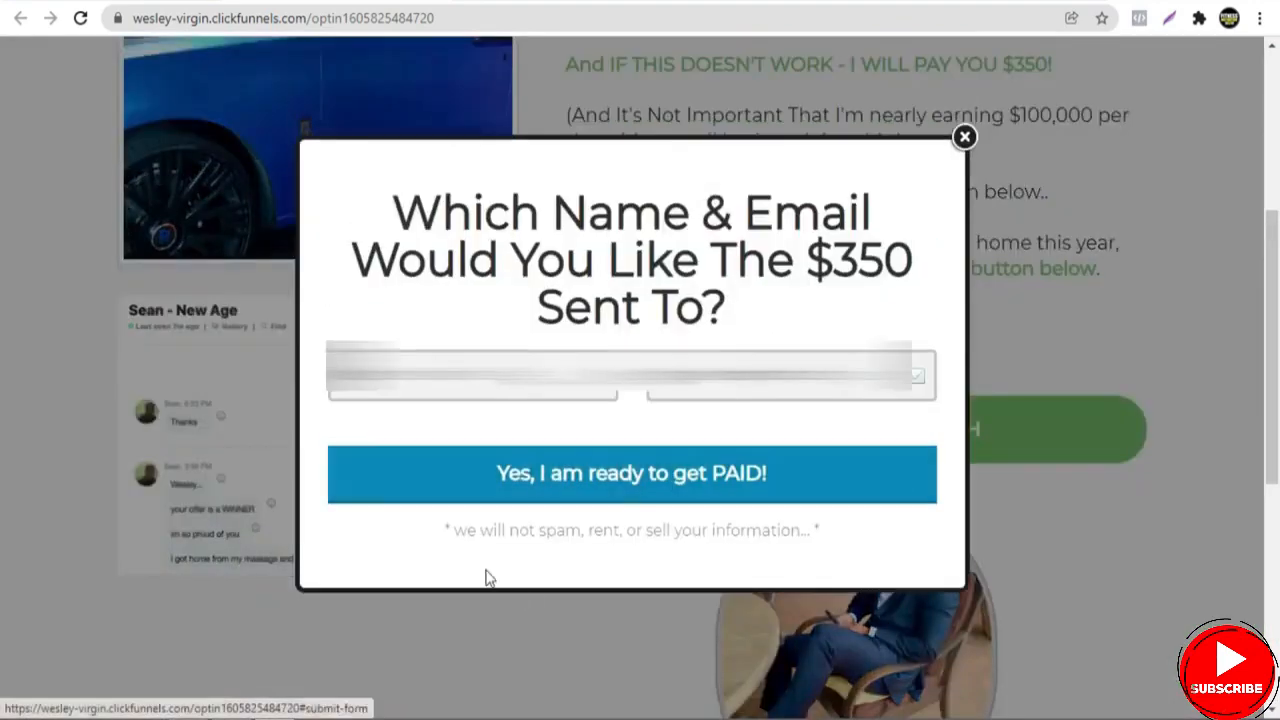
pyautogui.click(722, 488)
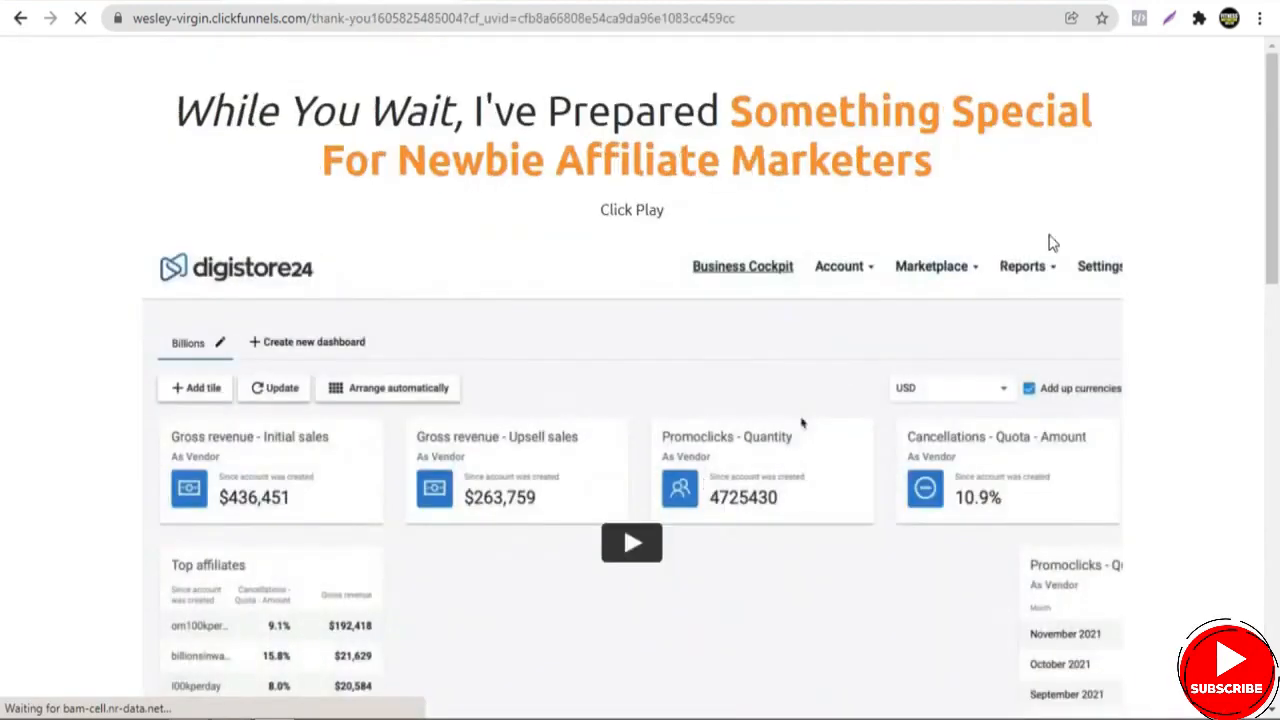
# Review the affiliate resources and open the download link for the Facebook and YouTube ad creatives.
pyautogui.moveTo(1275, 89); pyautogui.dragTo(1275, 258)
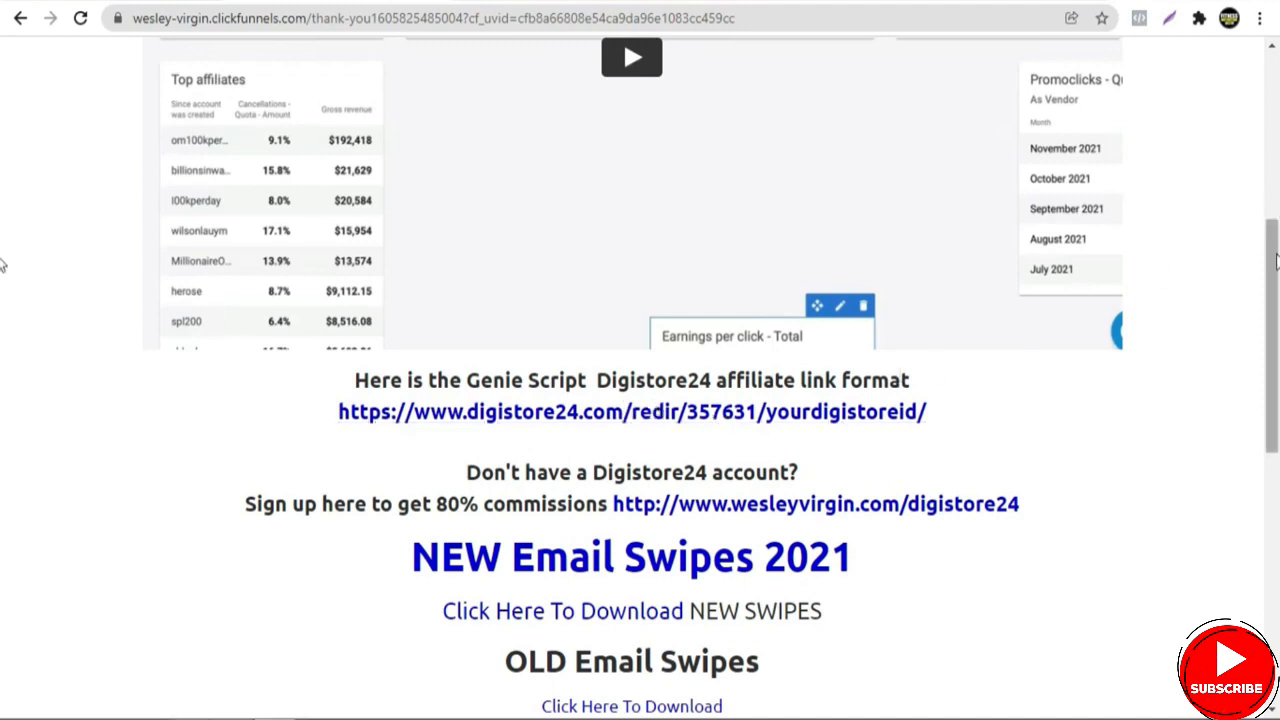
pyautogui.scroll(-2, 3, 292)
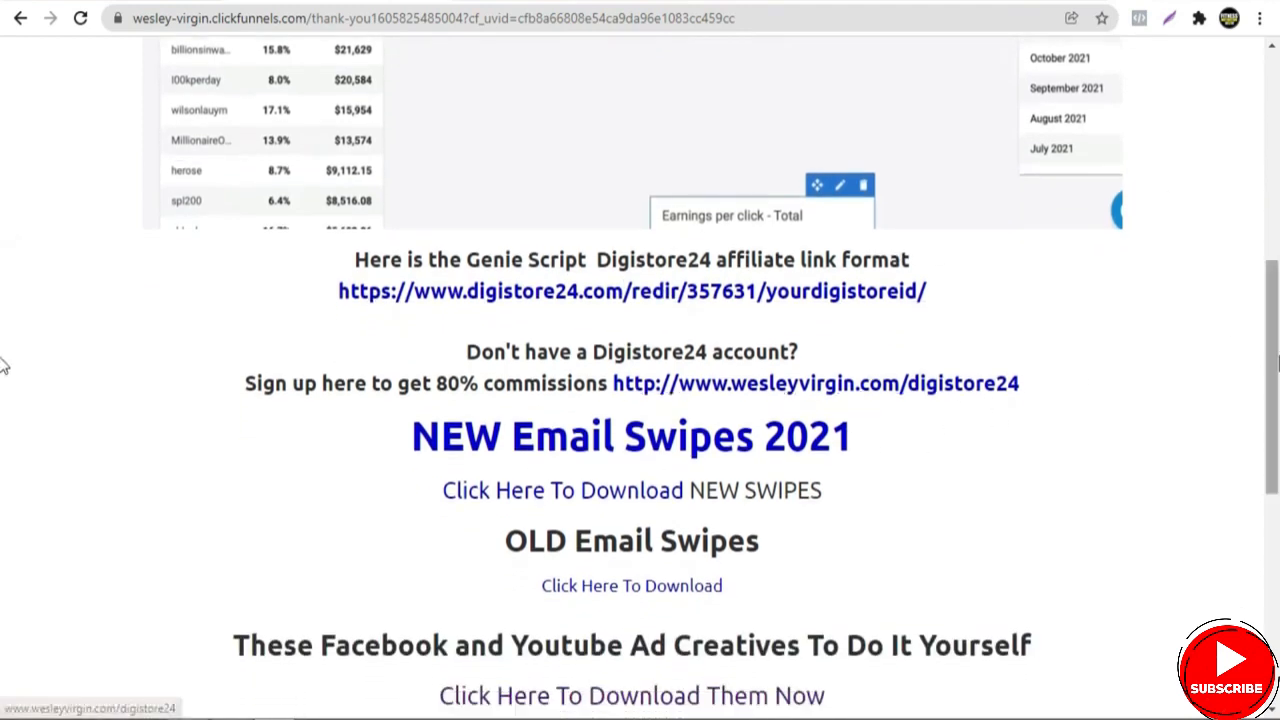
pyautogui.scroll(-2, 3, 445)
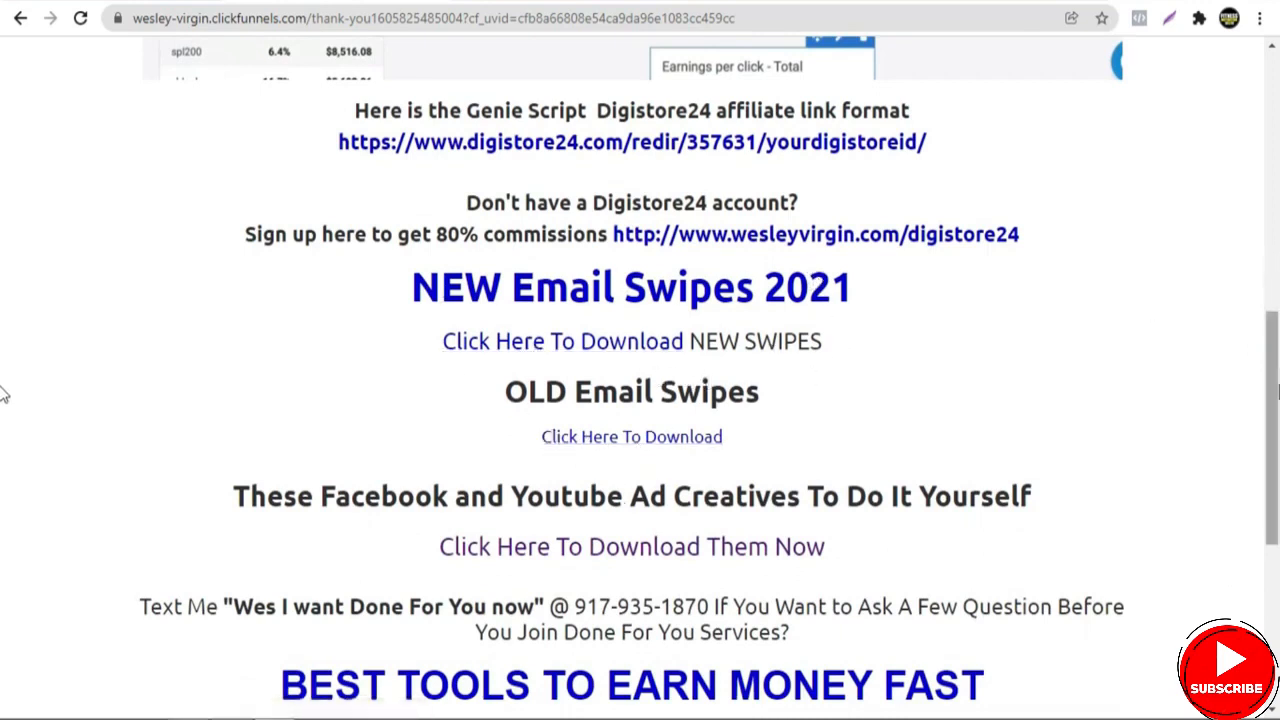
pyautogui.scroll(-4, 3, 470)
pyautogui.scroll(2, 2, 541)
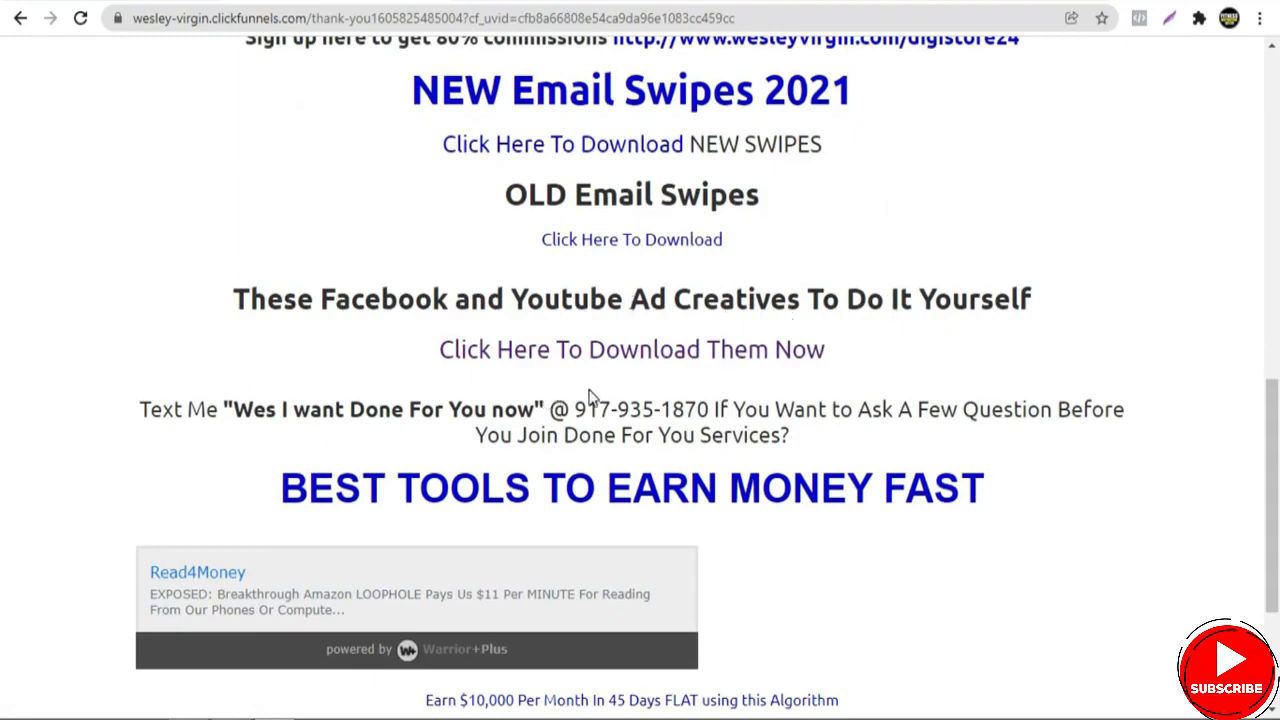
pyautogui.scroll(-3, 3, 445)
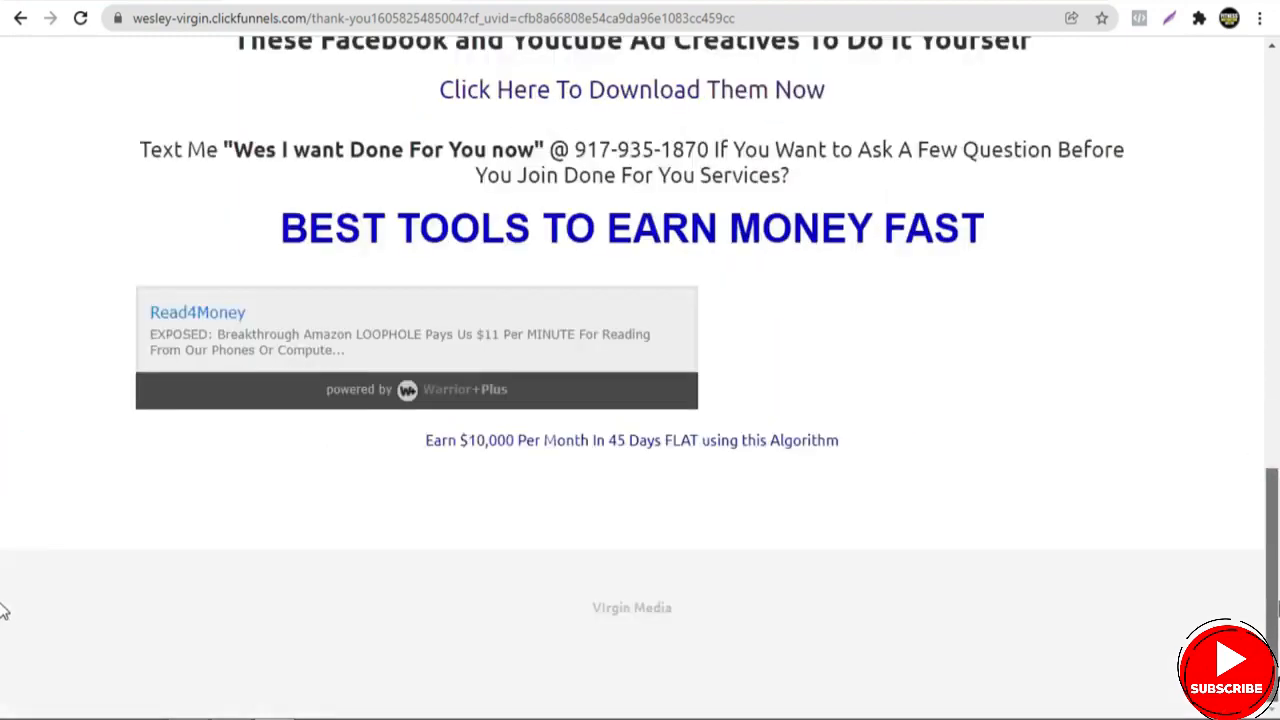
pyautogui.scroll(2, 5, 543)
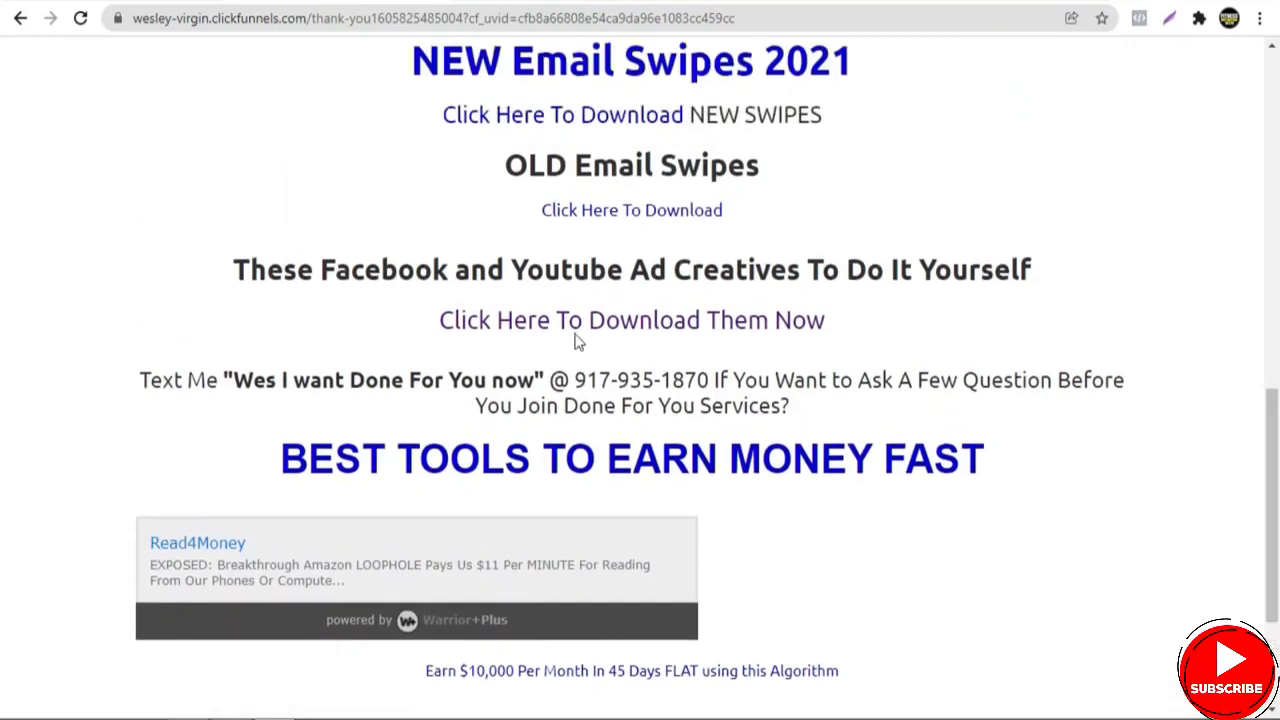
pyautogui.click(577, 328)
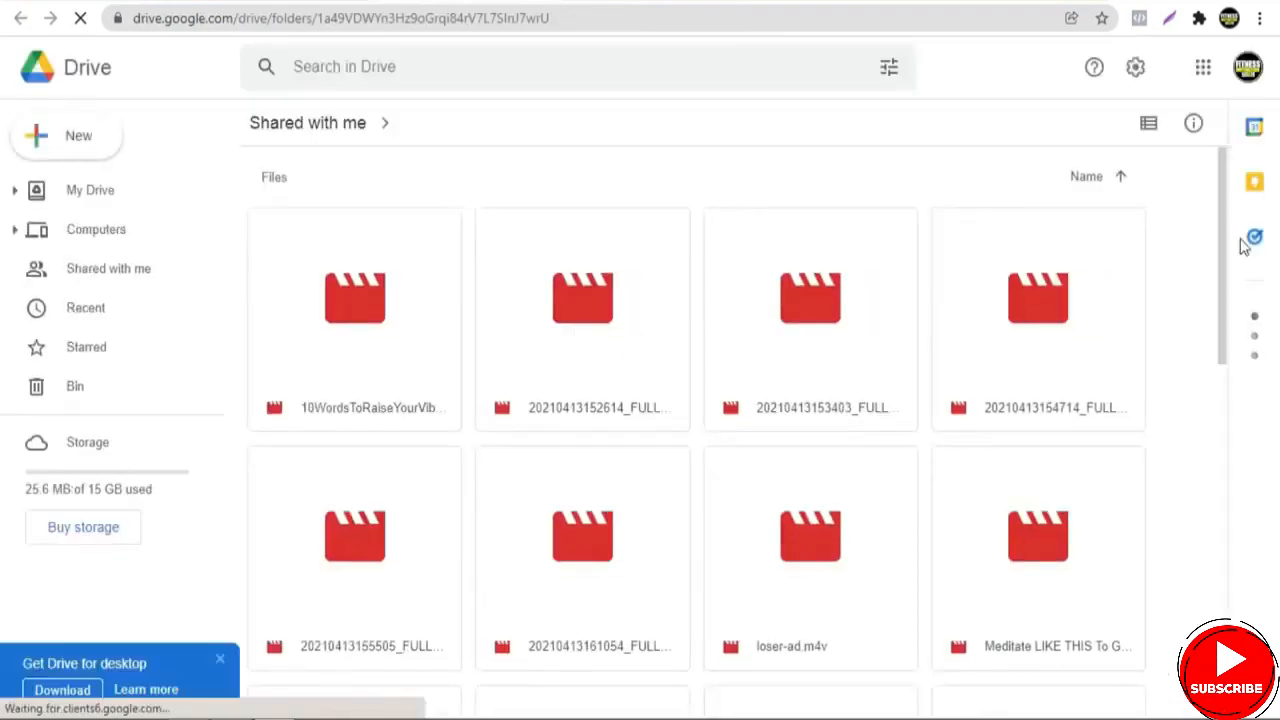
# Browse the GS_AFF-AD-Videos folder in Google Drive and preview Week 3rd Video 3 Instagram.mp4.
pyautogui.moveTo(1220, 239); pyautogui.dragTo(1205, 592)
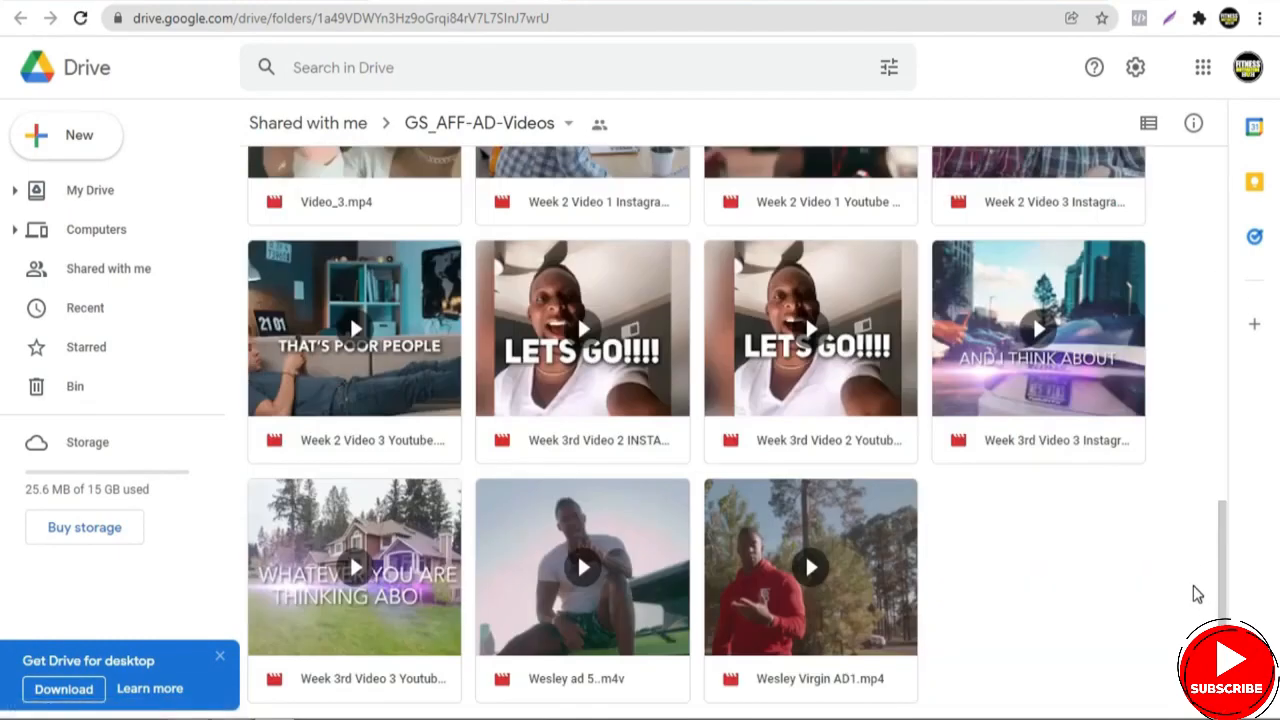
pyautogui.rightClick(1007, 393)
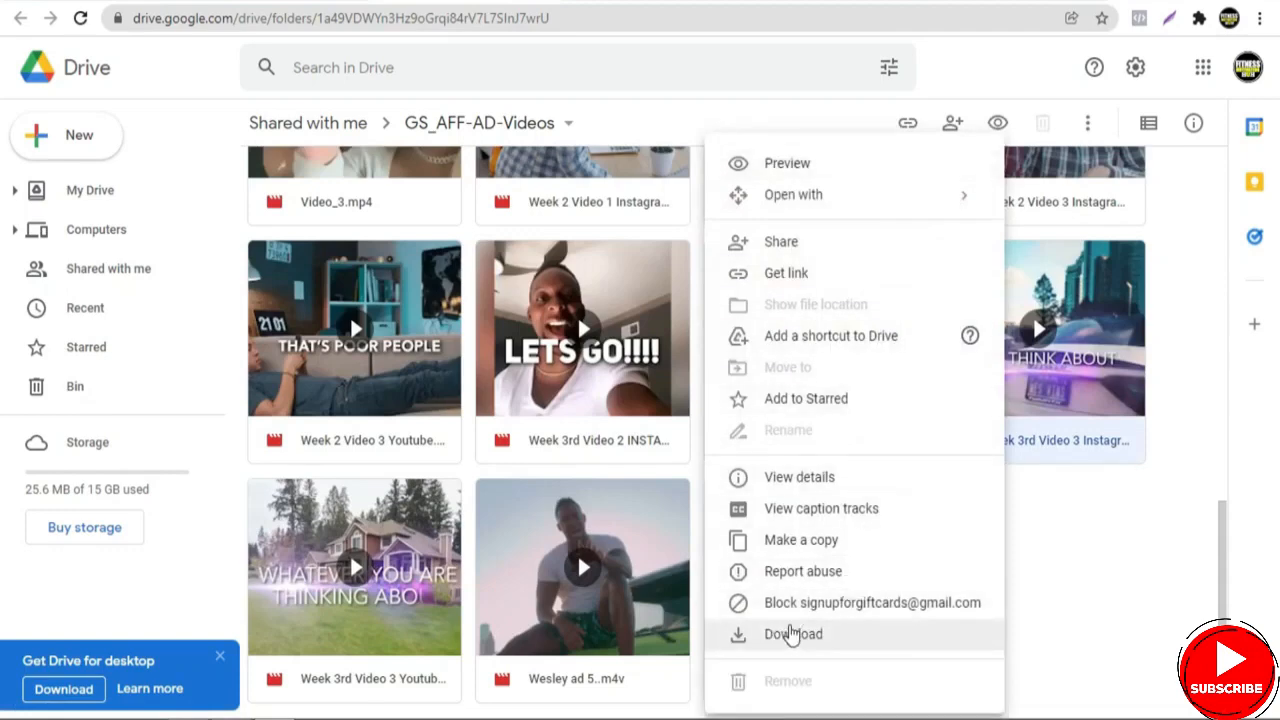
pyautogui.click(1128, 543)
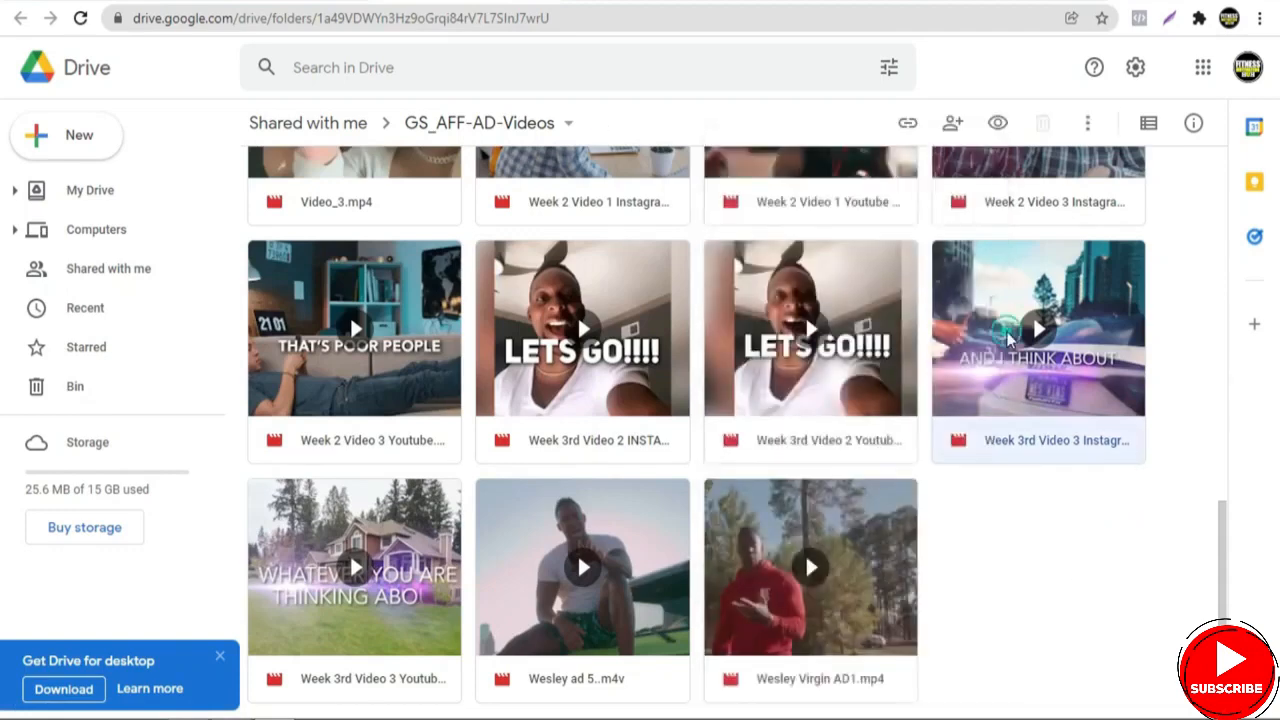
pyautogui.doubleClick(1007, 340)
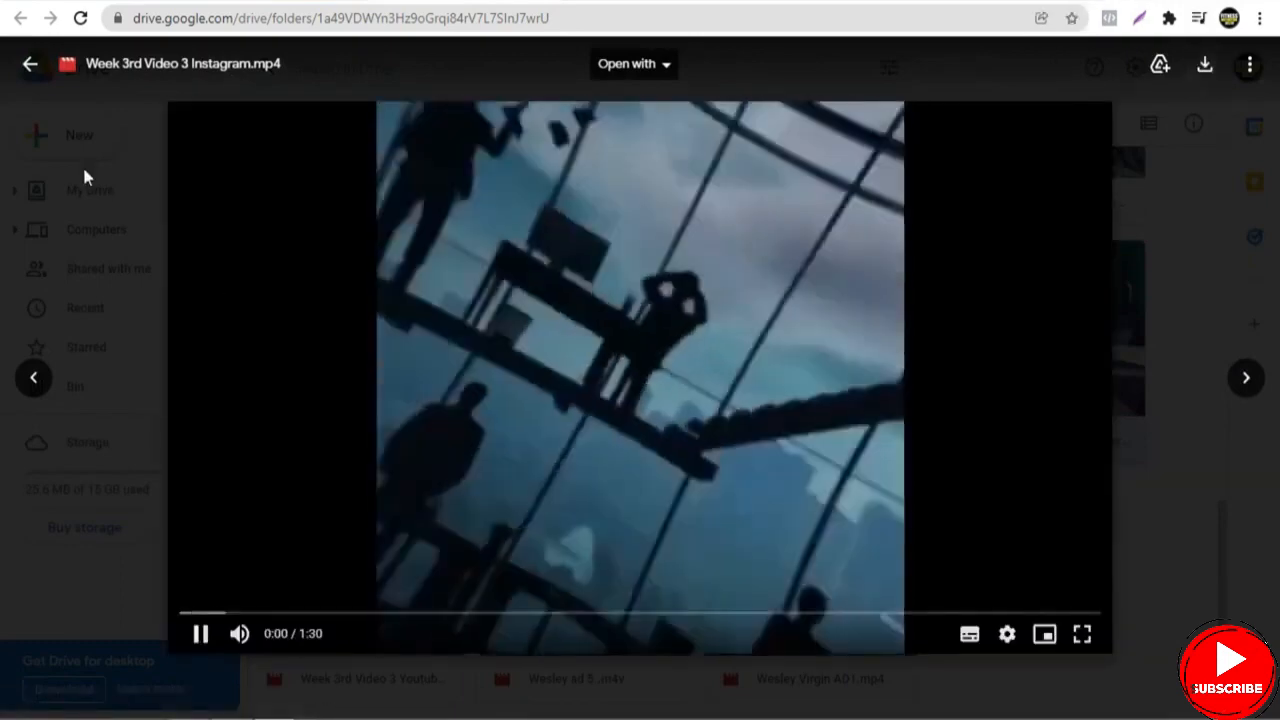
pyautogui.click(27, 68)
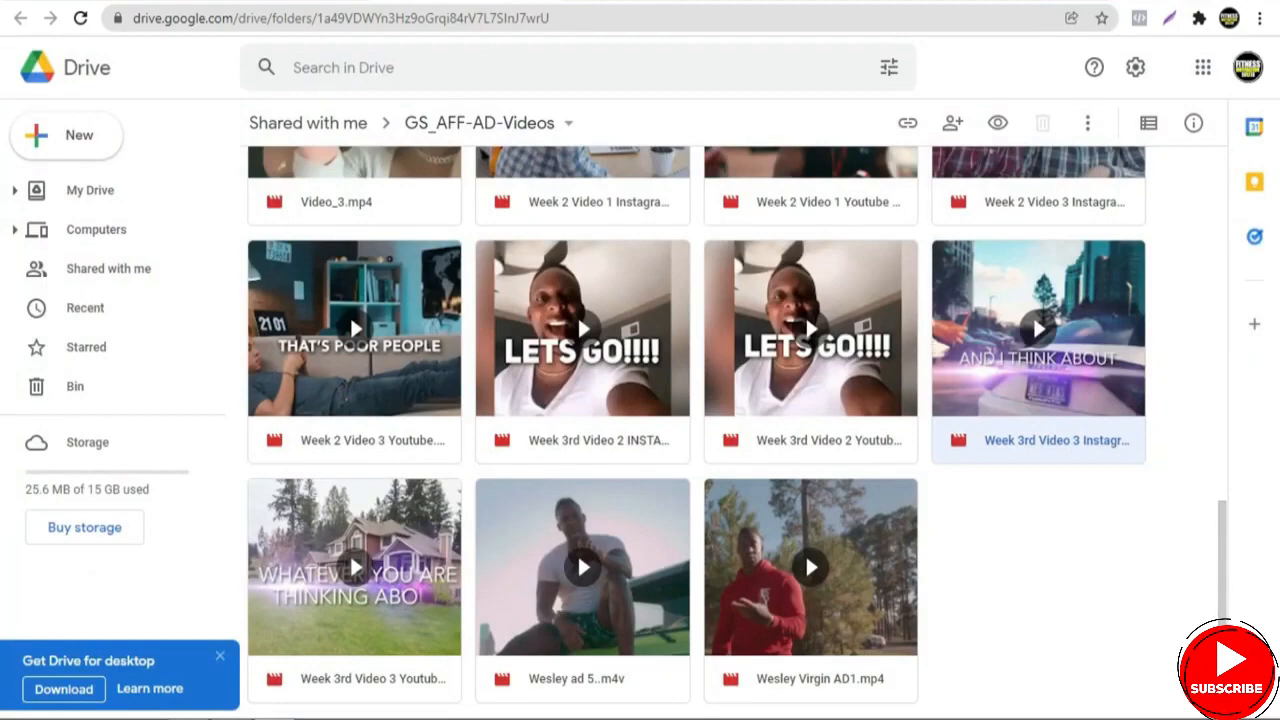
pyautogui.moveTo(1222, 580); pyautogui.dragTo(1197, 152)
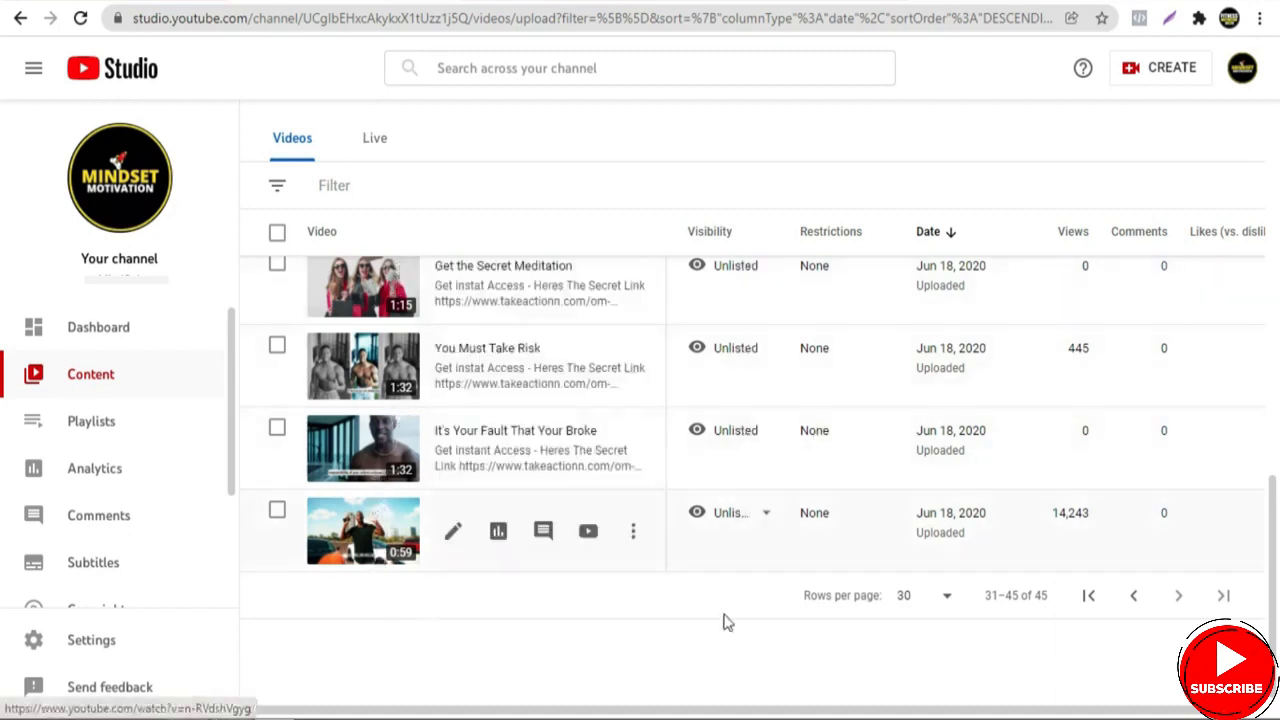
# Check the visibility setting of the 0:59 video at the end of the YouTube Studio content list.
pyautogui.moveTo(756, 524)
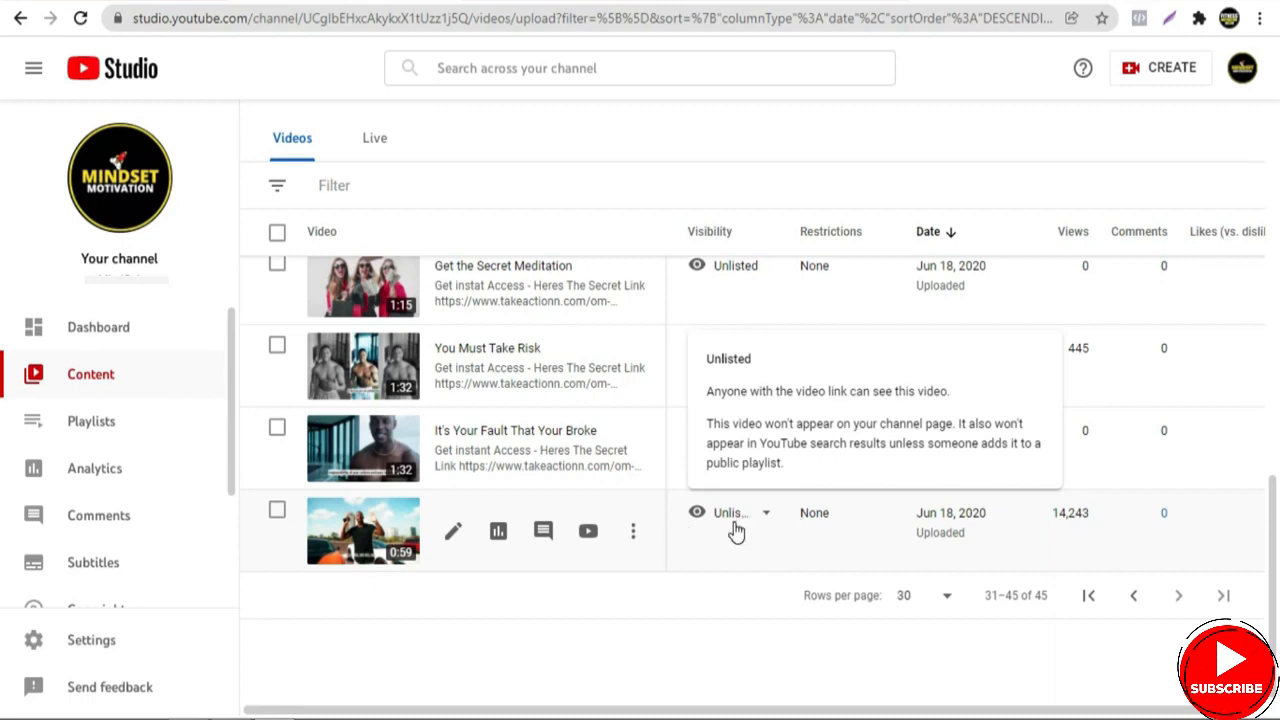
pyautogui.click(728, 515)
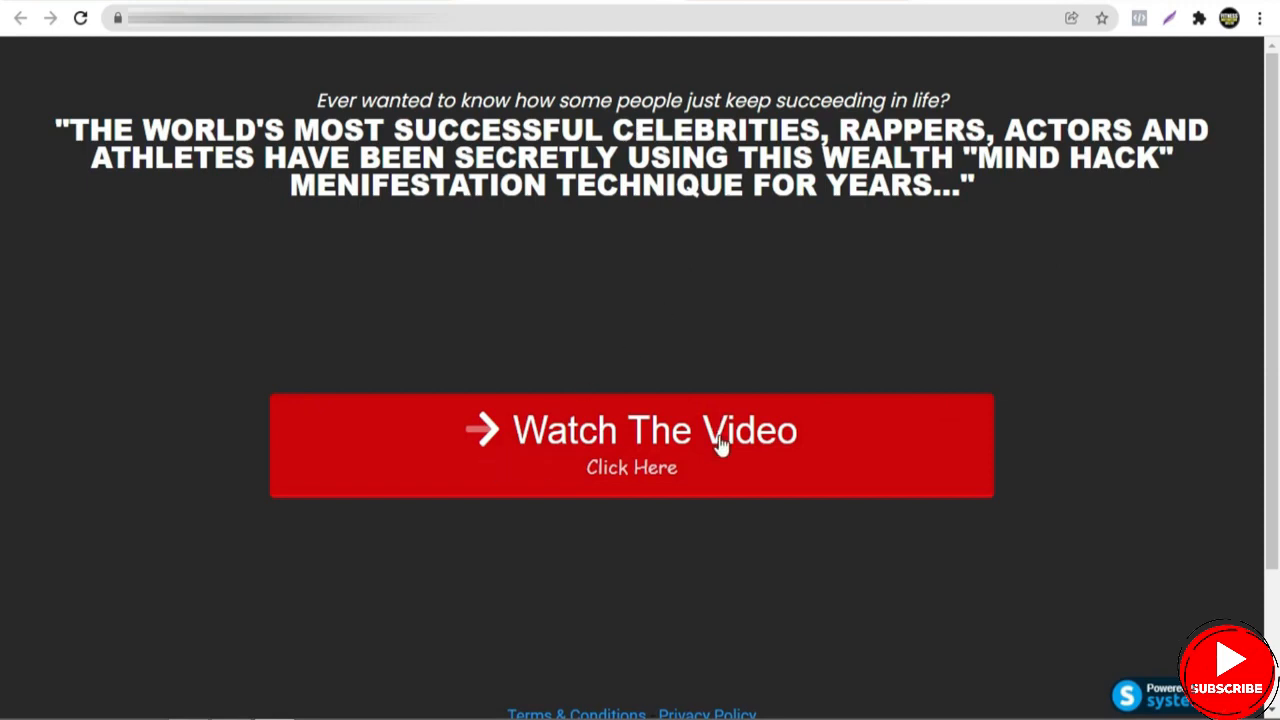
# Examine the "Watch The Video" landing page down to its footer links and Facebook disclaimer.
pyautogui.scroll(-2, 2, 300)
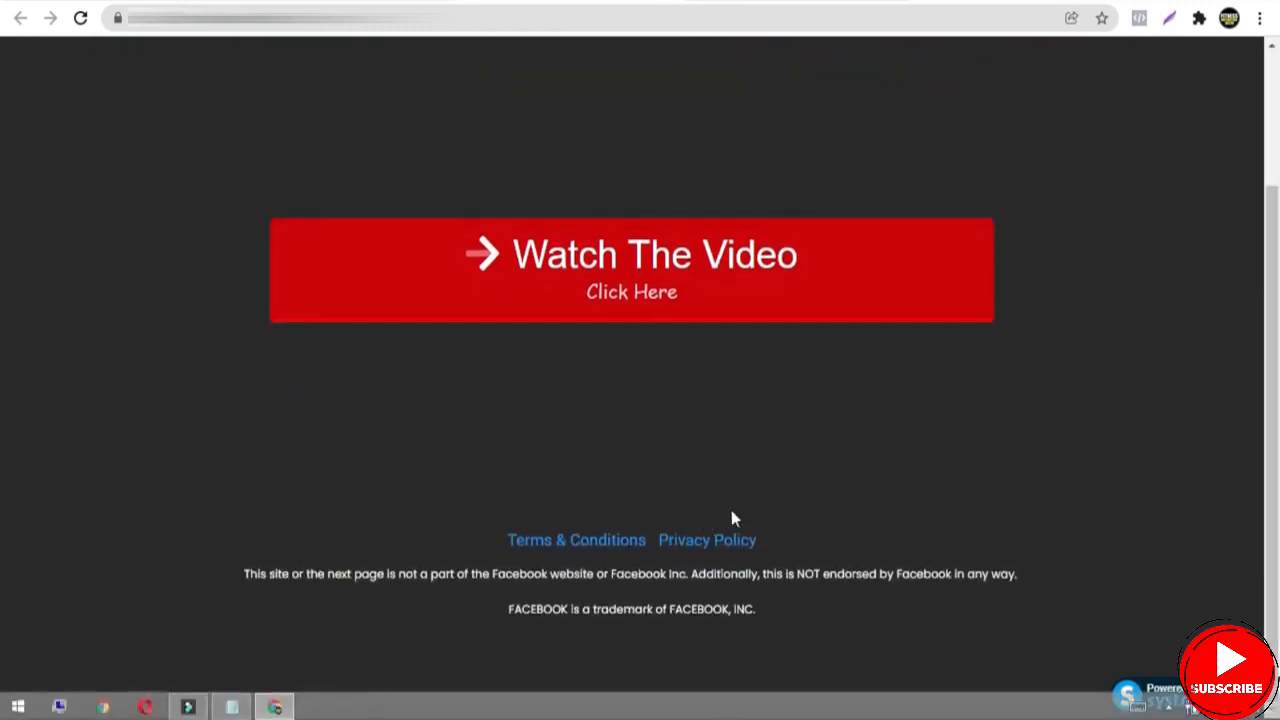
pyautogui.scroll(2, 2, 280)
pyautogui.scroll(1, 2, 280)
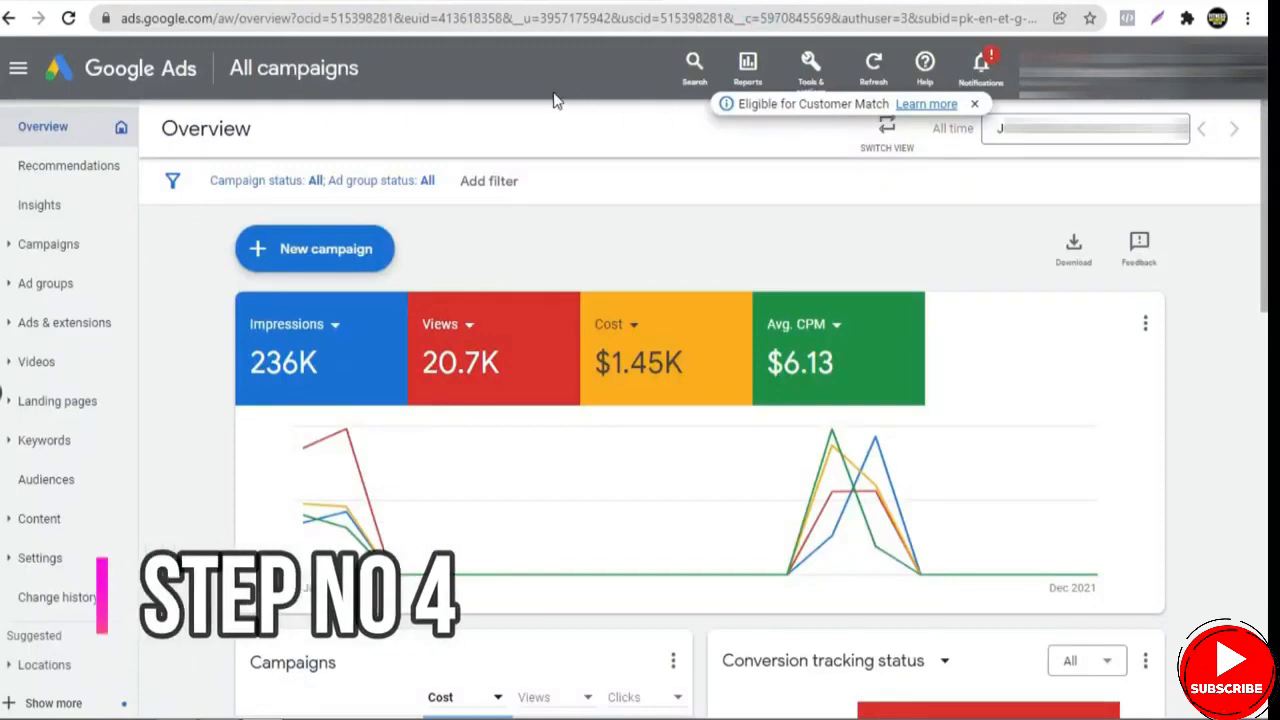
# Point out the ads.google.com address and start a new campaign in Google Ads.
pyautogui.moveTo(114, 22); pyautogui.dragTo(212, 31)
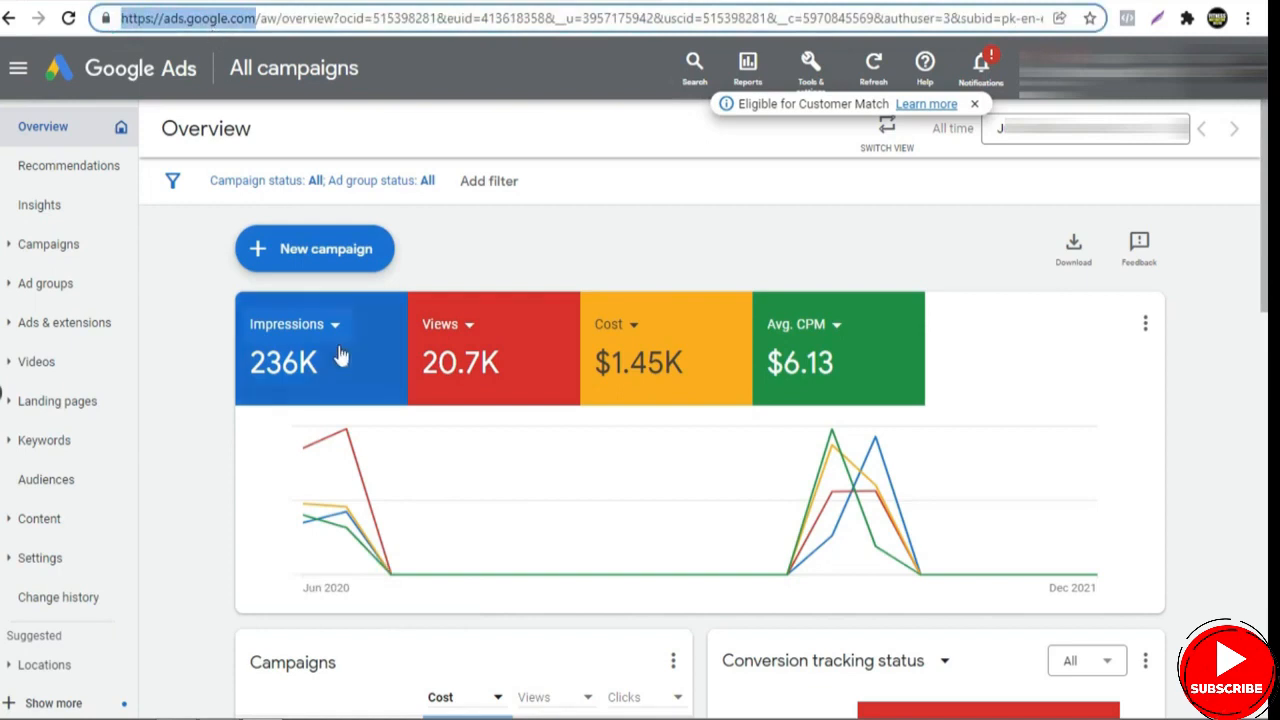
pyautogui.click(491, 226)
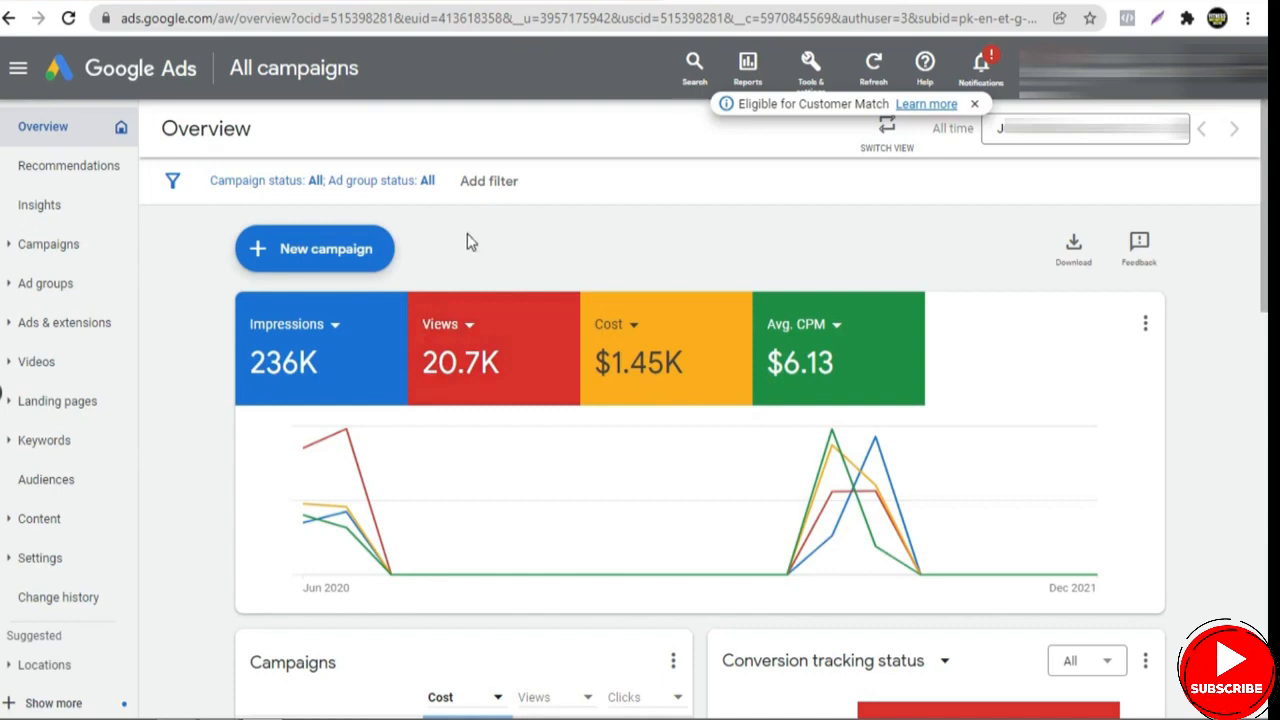
pyautogui.click(263, 258)
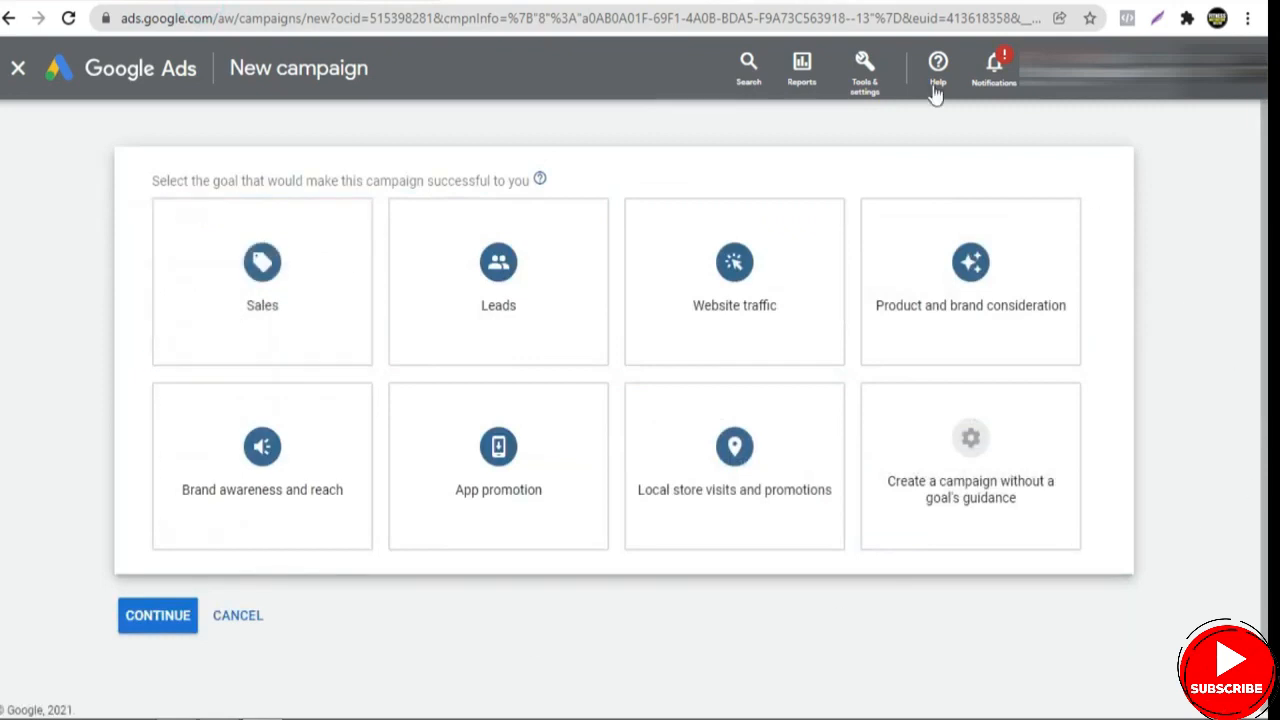
# Choose Website traffic as the campaign goal and Video as the campaign type, and continue to the campaign settings.
pyautogui.click(770, 318)
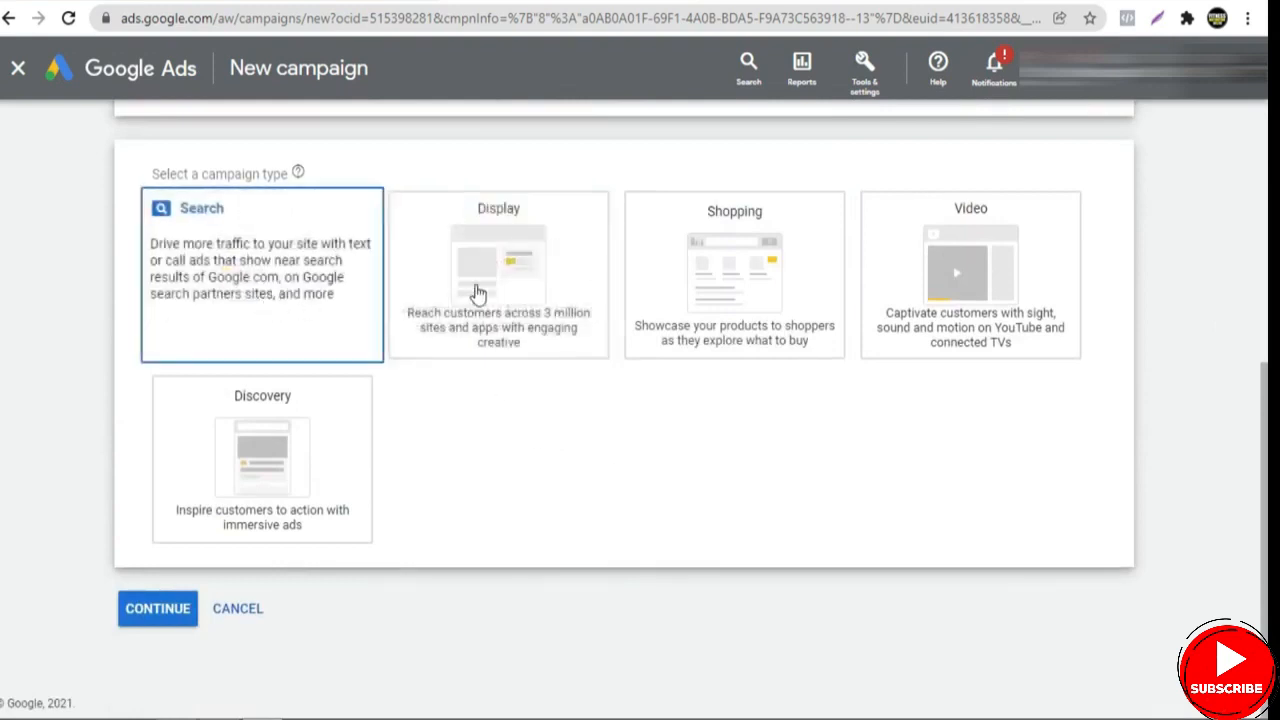
pyautogui.click(973, 306)
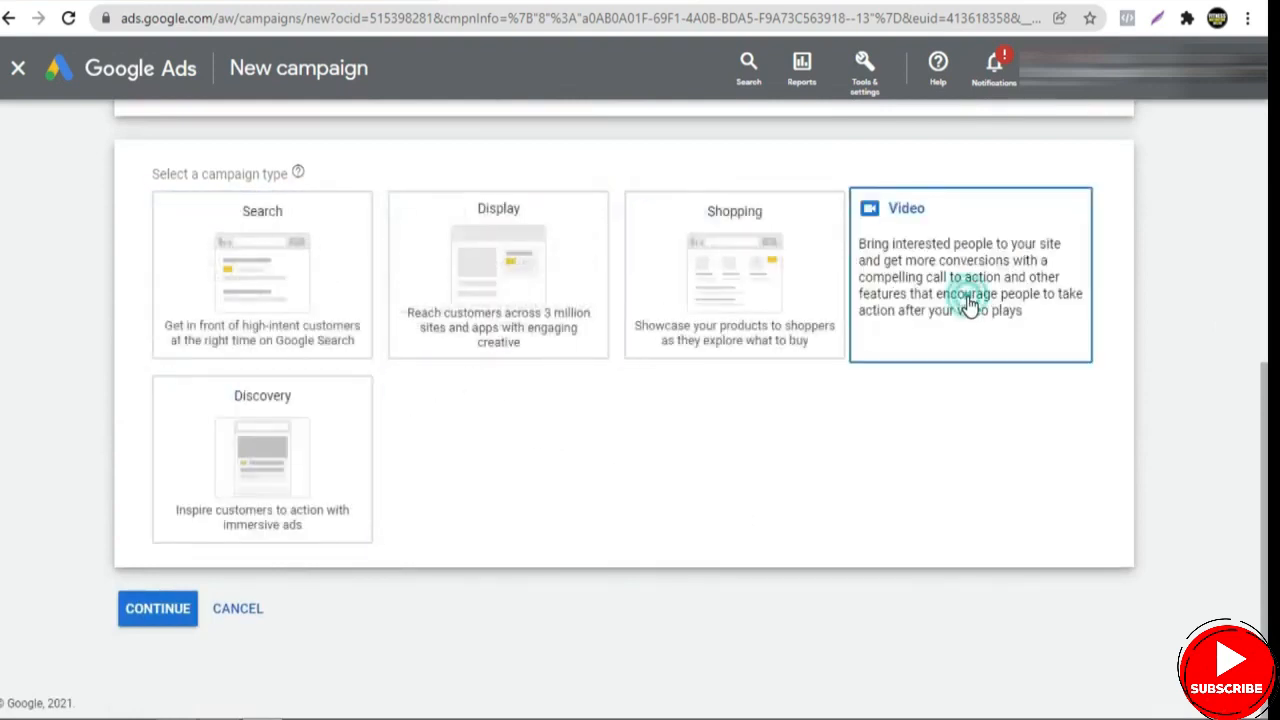
pyautogui.moveTo(1264, 418); pyautogui.dragTo(1264, 524)
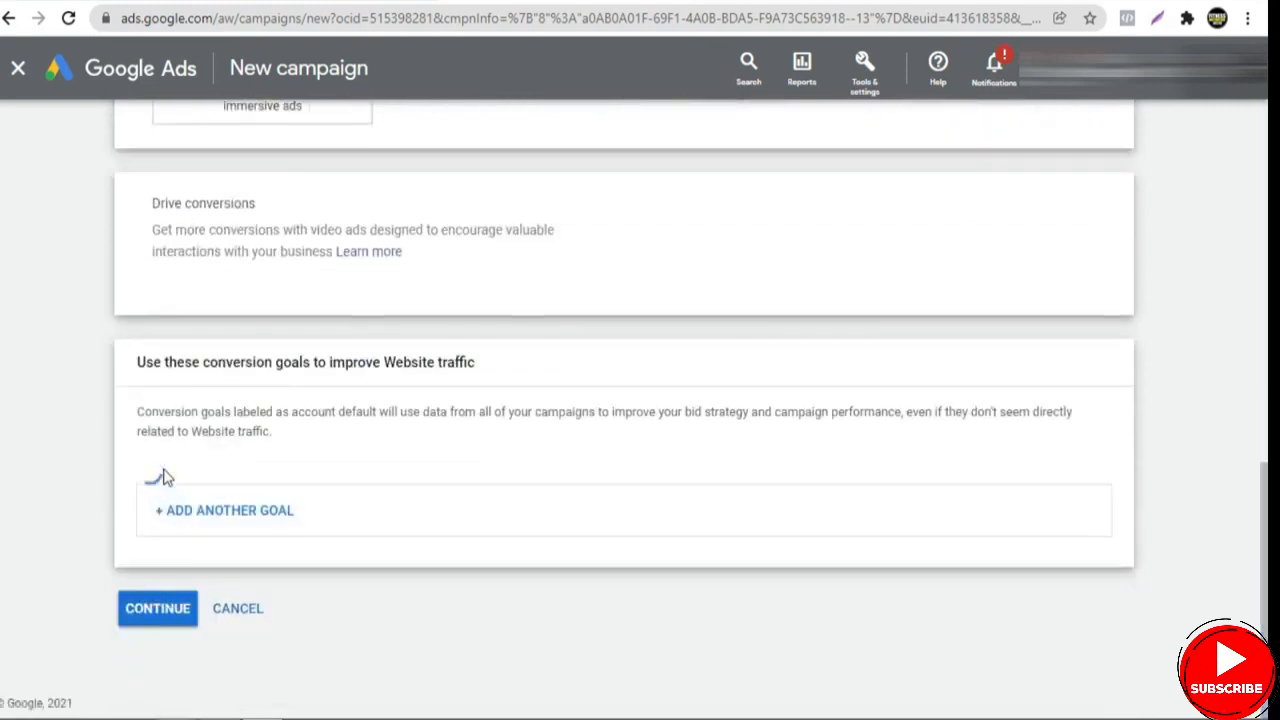
pyautogui.click(180, 618)
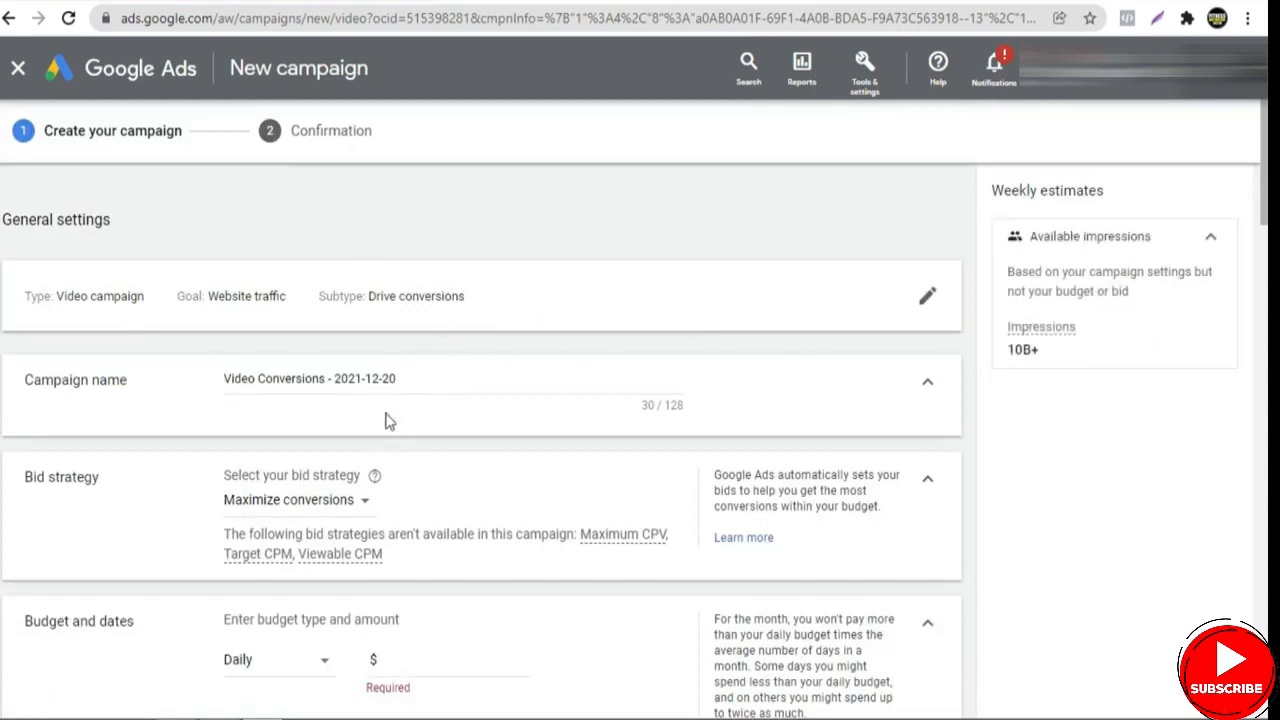
# Replace the default campaign name with "GS - $20".
pyautogui.moveTo(431, 377); pyautogui.dragTo(206, 386)
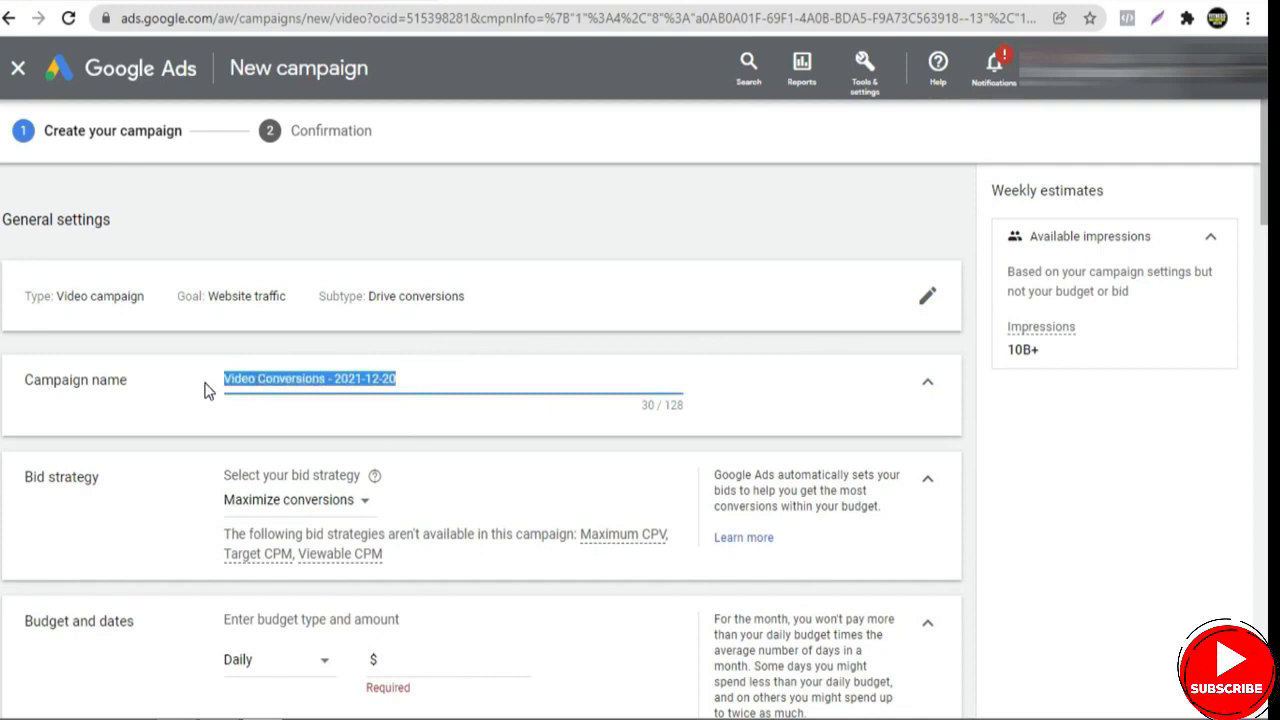
pyautogui.write('GS')
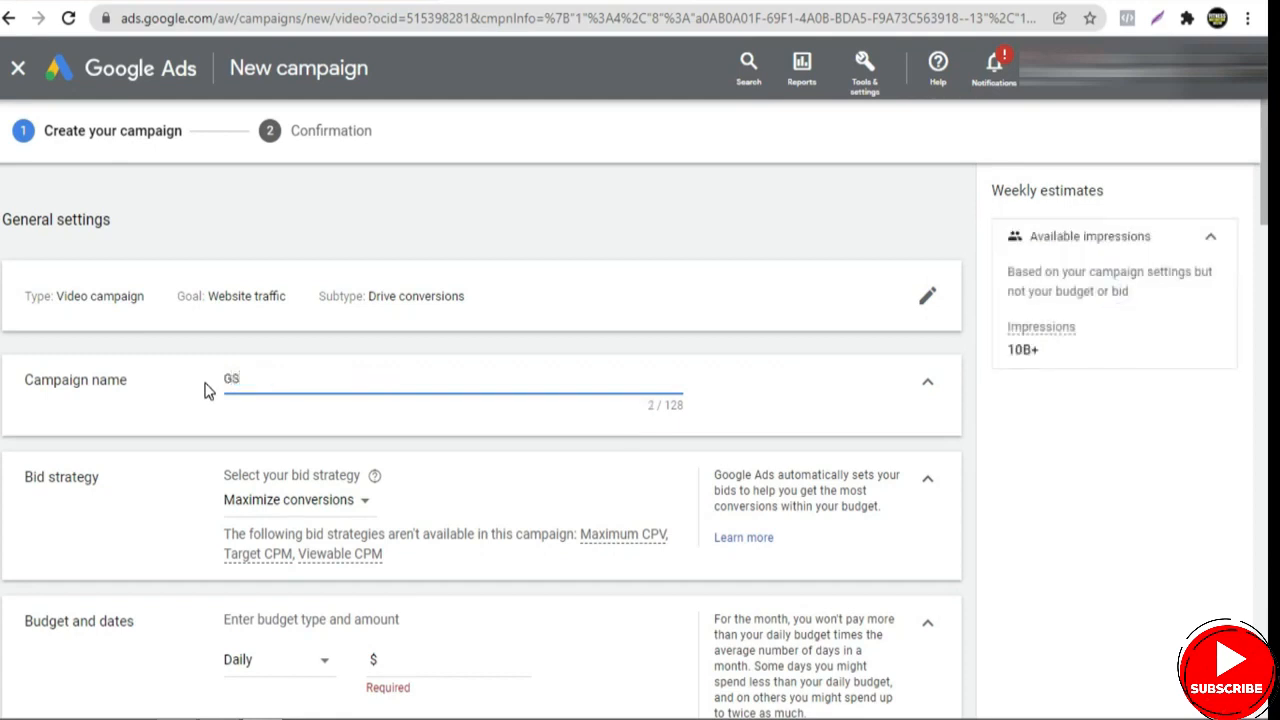
pyautogui.write(' - $20')
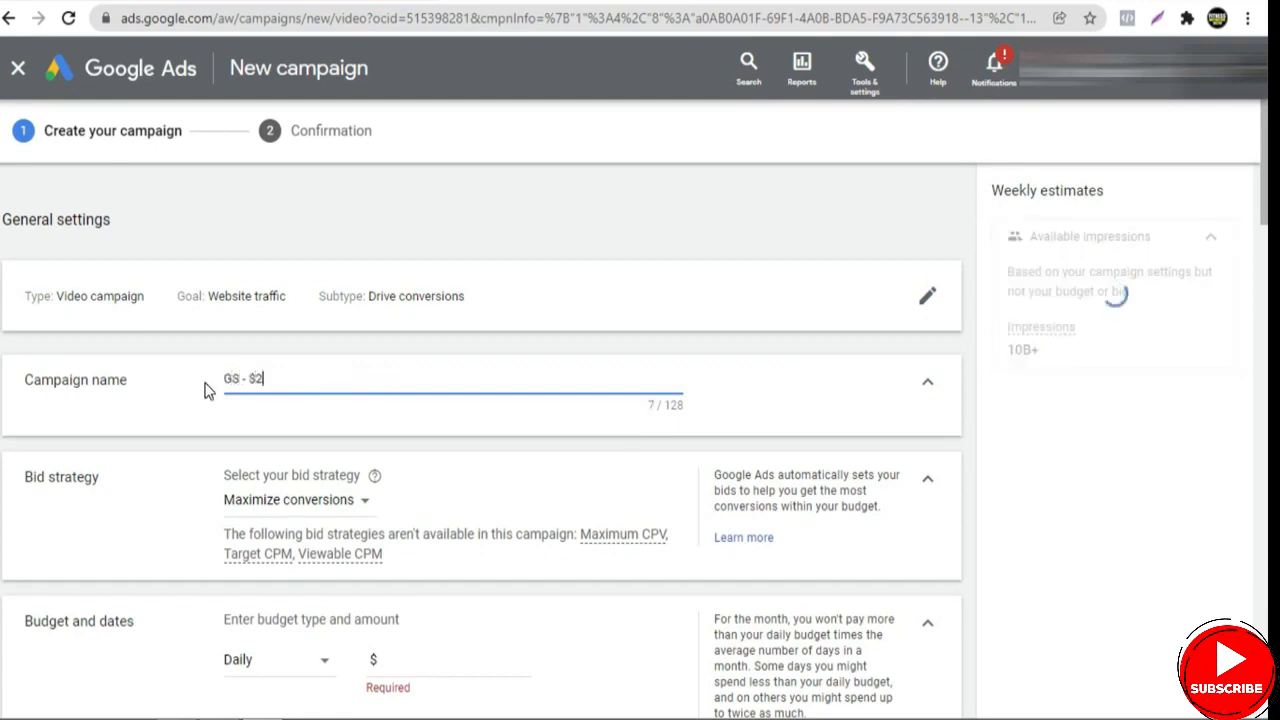
pyautogui.click(415, 450)
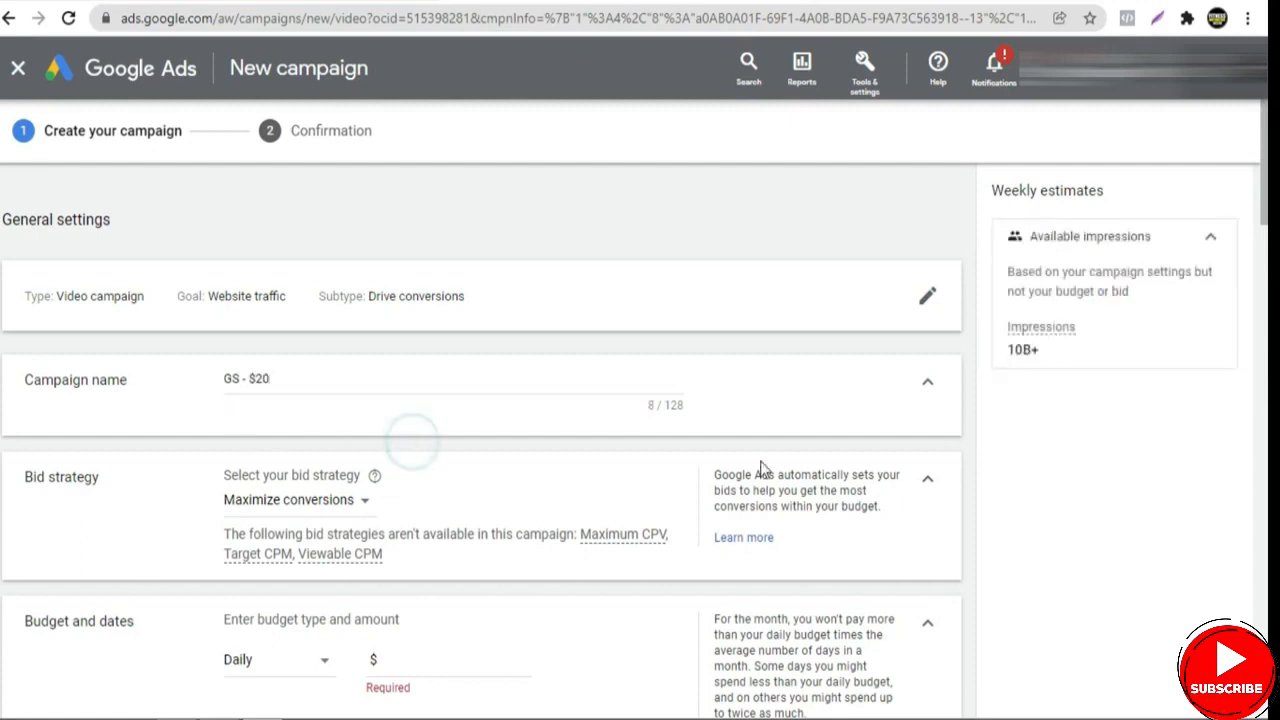
# Select Maximize conversions as the campaign's bid strategy.
pyautogui.scroll(-3, 376, 290)
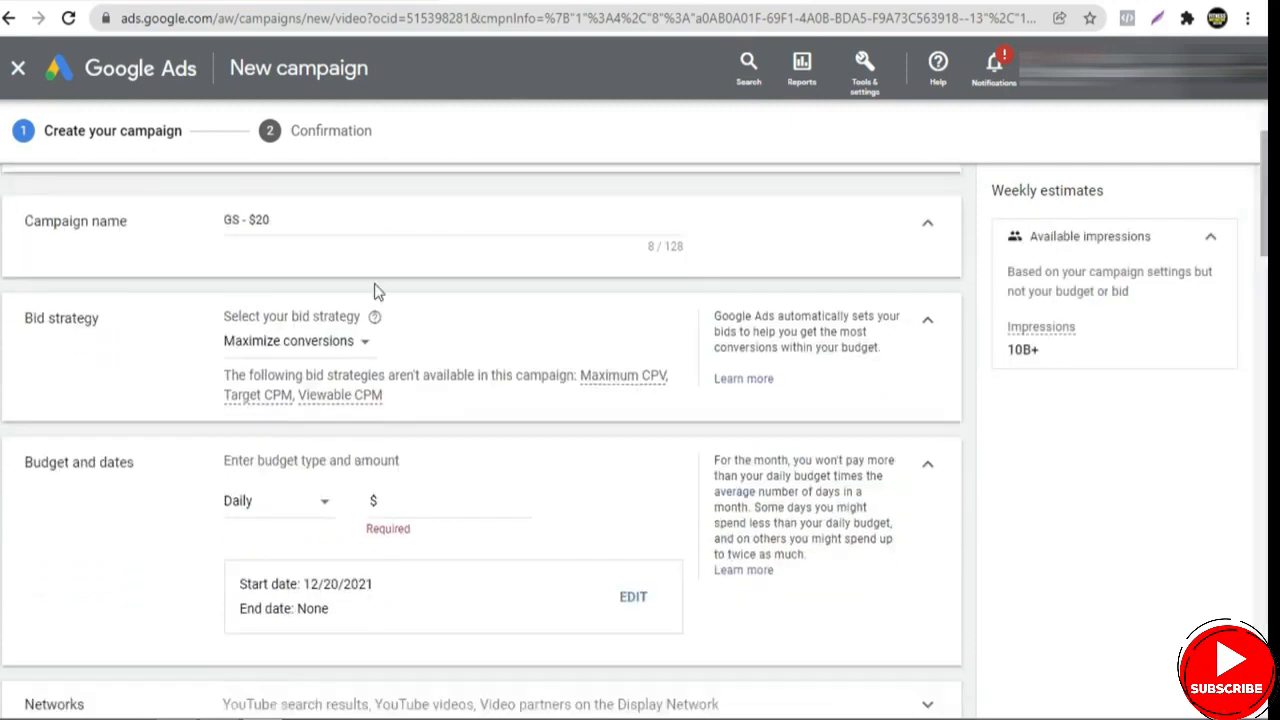
pyautogui.click(290, 345)
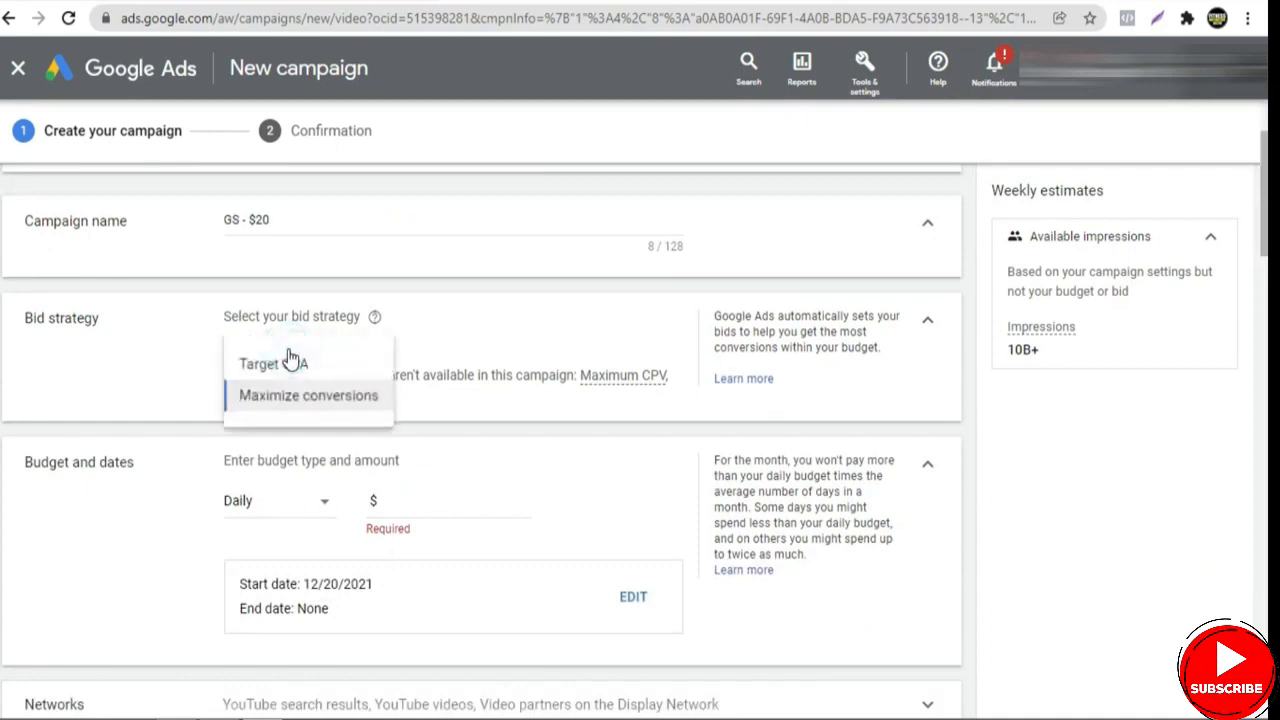
pyautogui.click(287, 405)
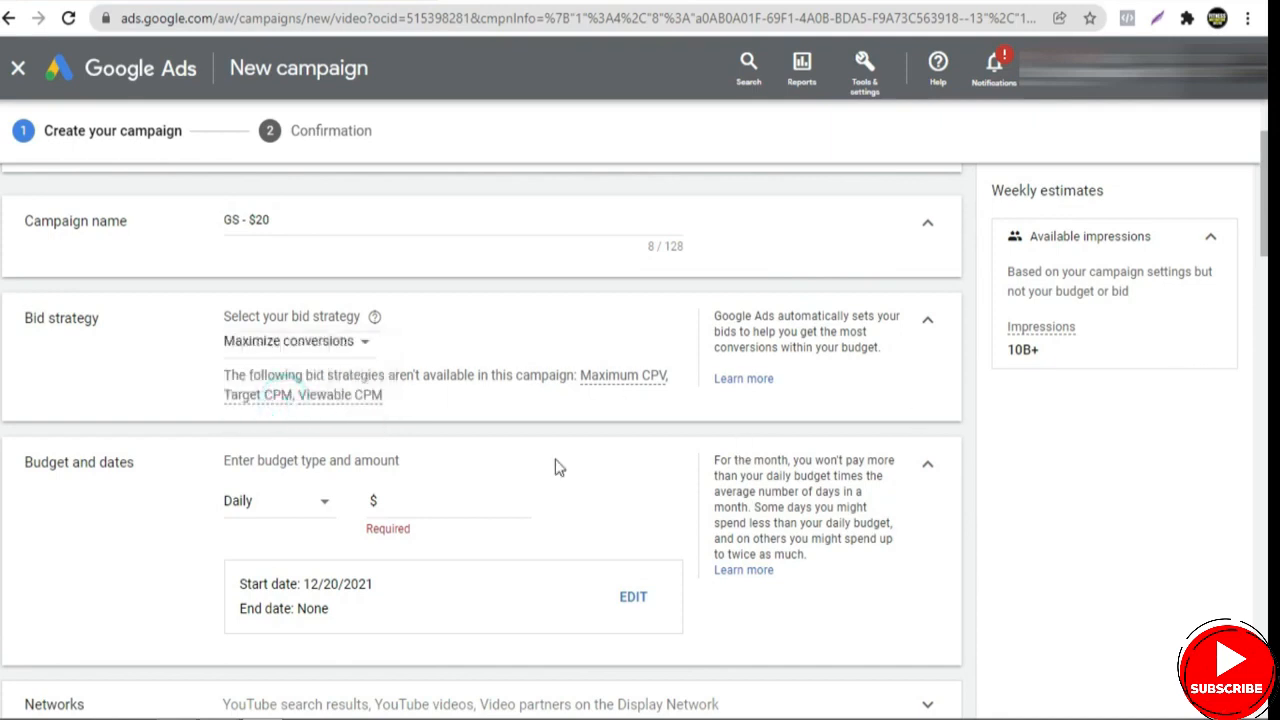
# Keep the budget type on Daily and enter a budget amount of $20.
pyautogui.click(308, 508)
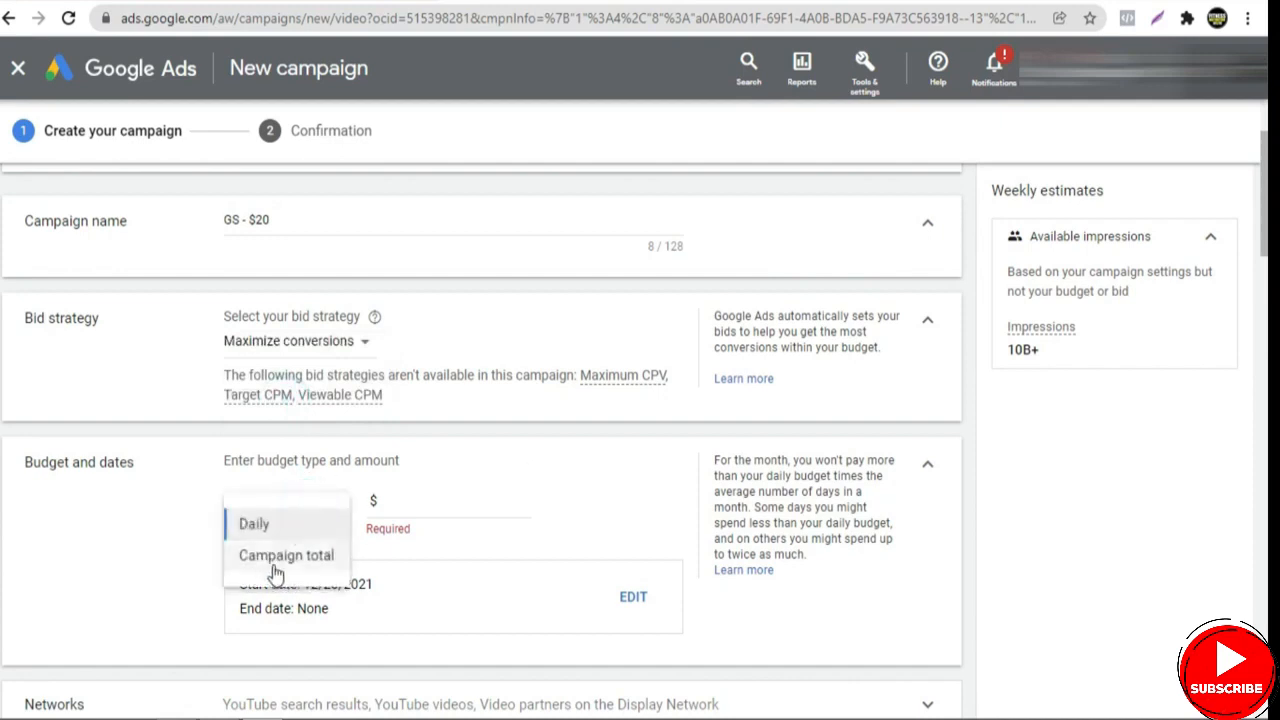
pyautogui.click(443, 504)
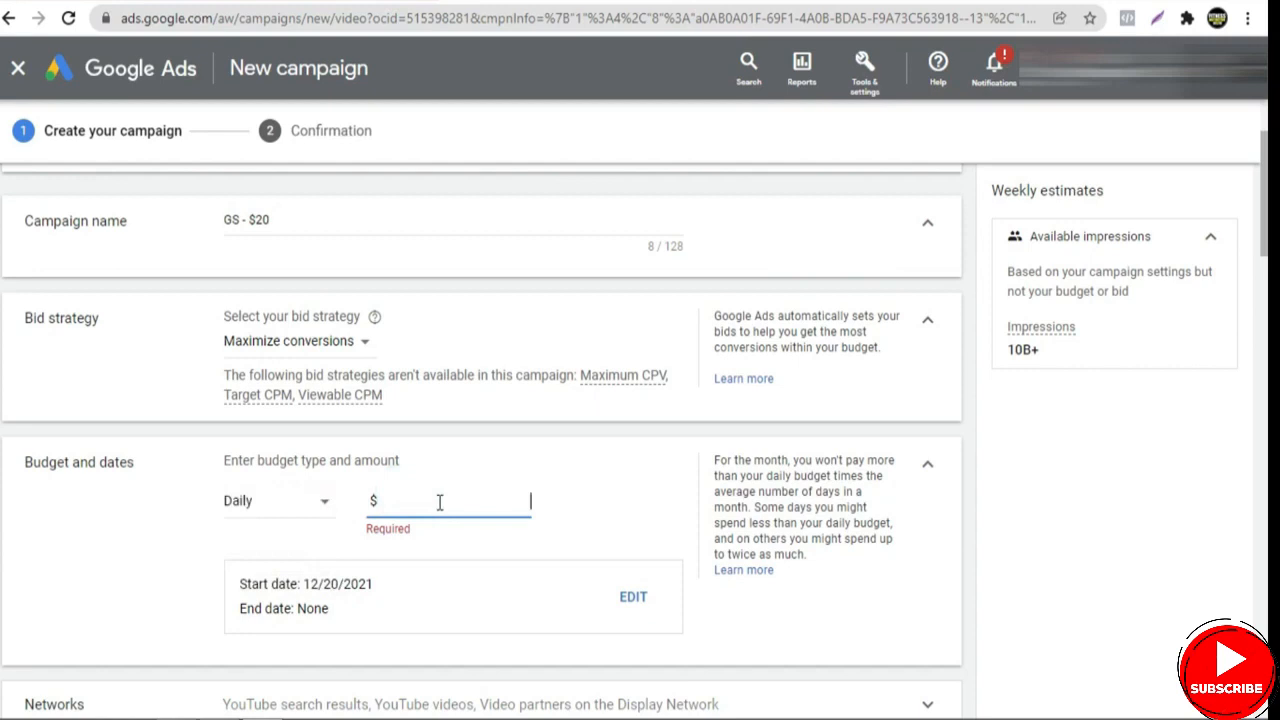
pyautogui.write('20')
pyautogui.press('BackSpace')
pyautogui.write('1')
# Switch the budget type to Campaign total with an end date of Dec 23, 2021, and set the amount to $60.00.
pyautogui.click(302, 510)
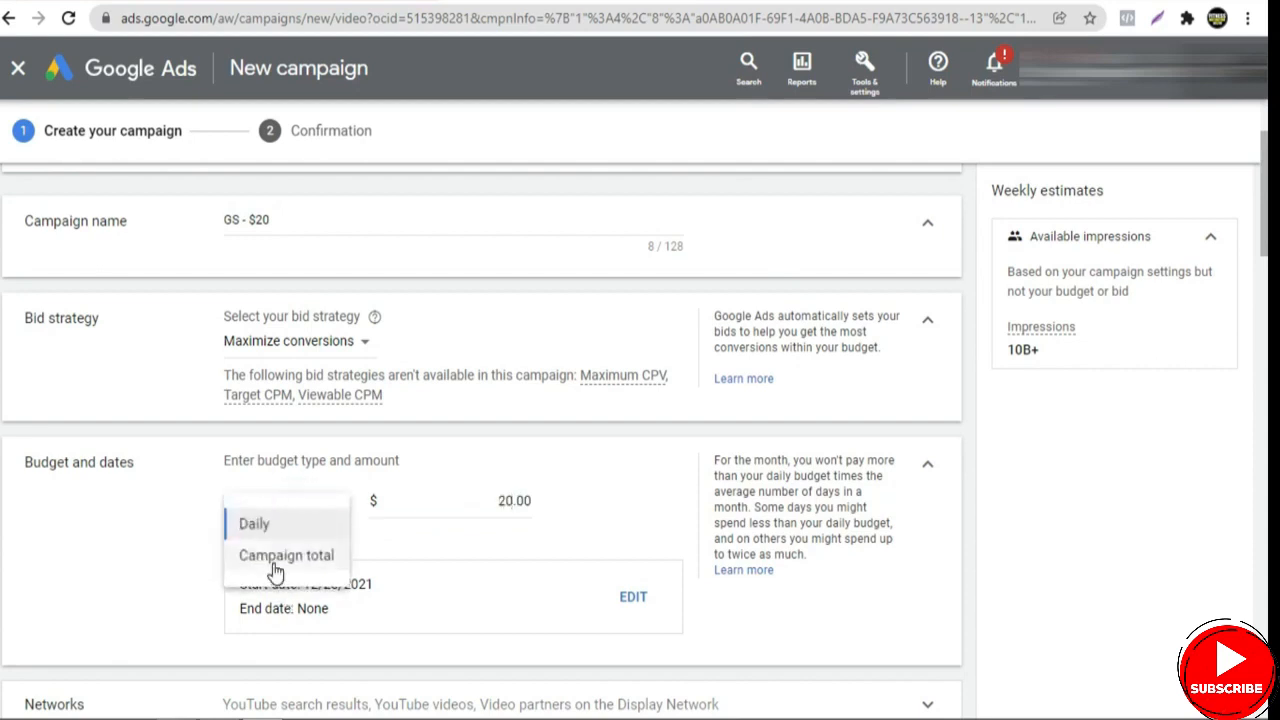
pyautogui.click(273, 571)
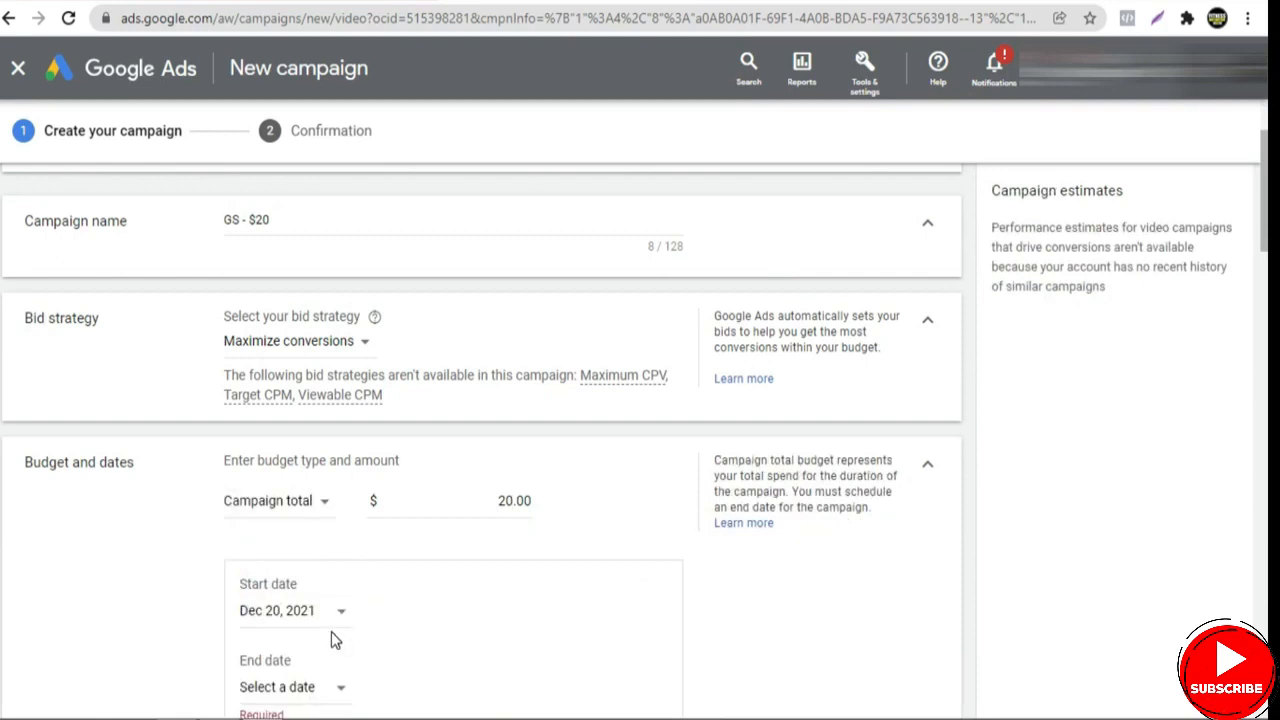
pyautogui.click(311, 690)
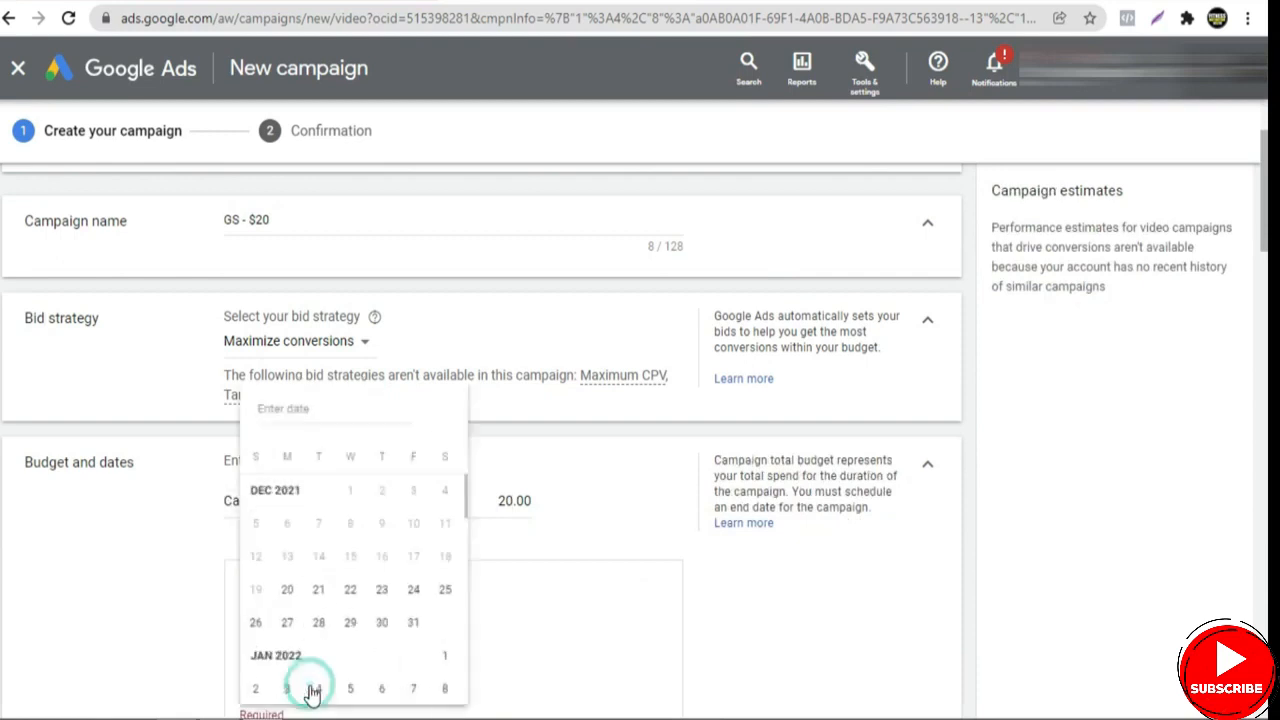
pyautogui.click(389, 588)
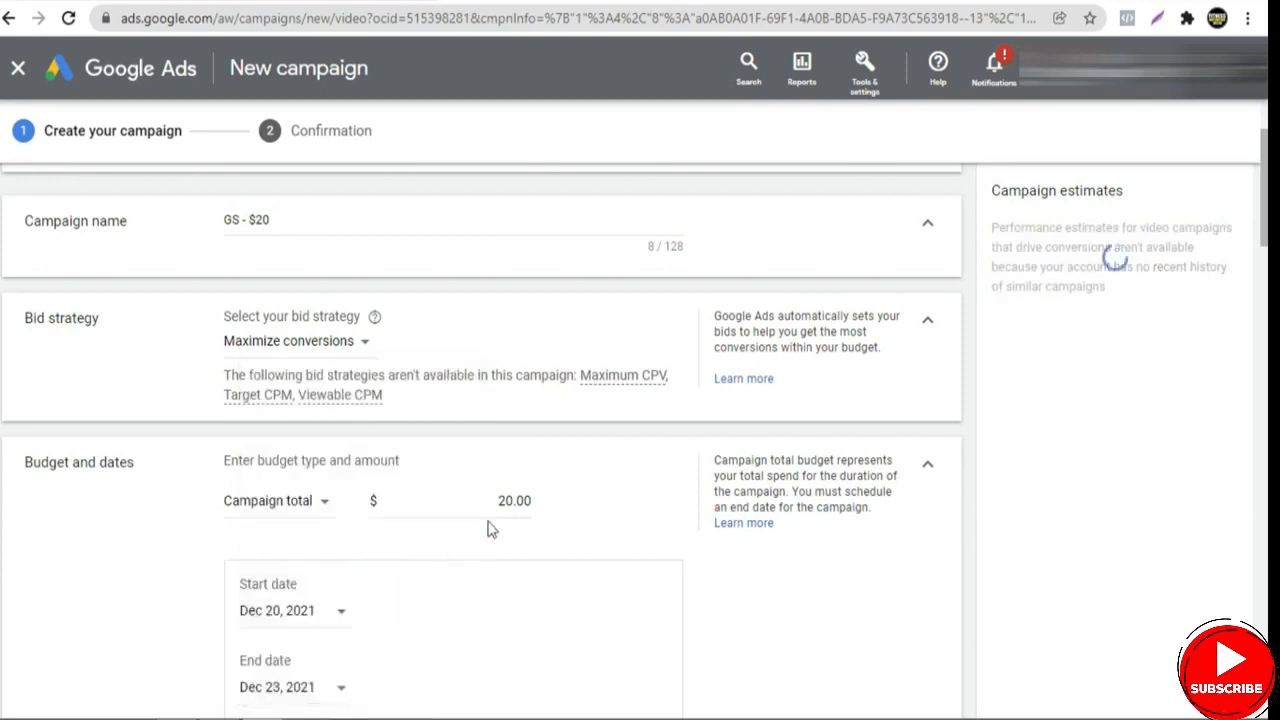
pyautogui.moveTo(503, 500); pyautogui.dragTo(489, 505)
pyautogui.write('6')
pyautogui.click(535, 479)
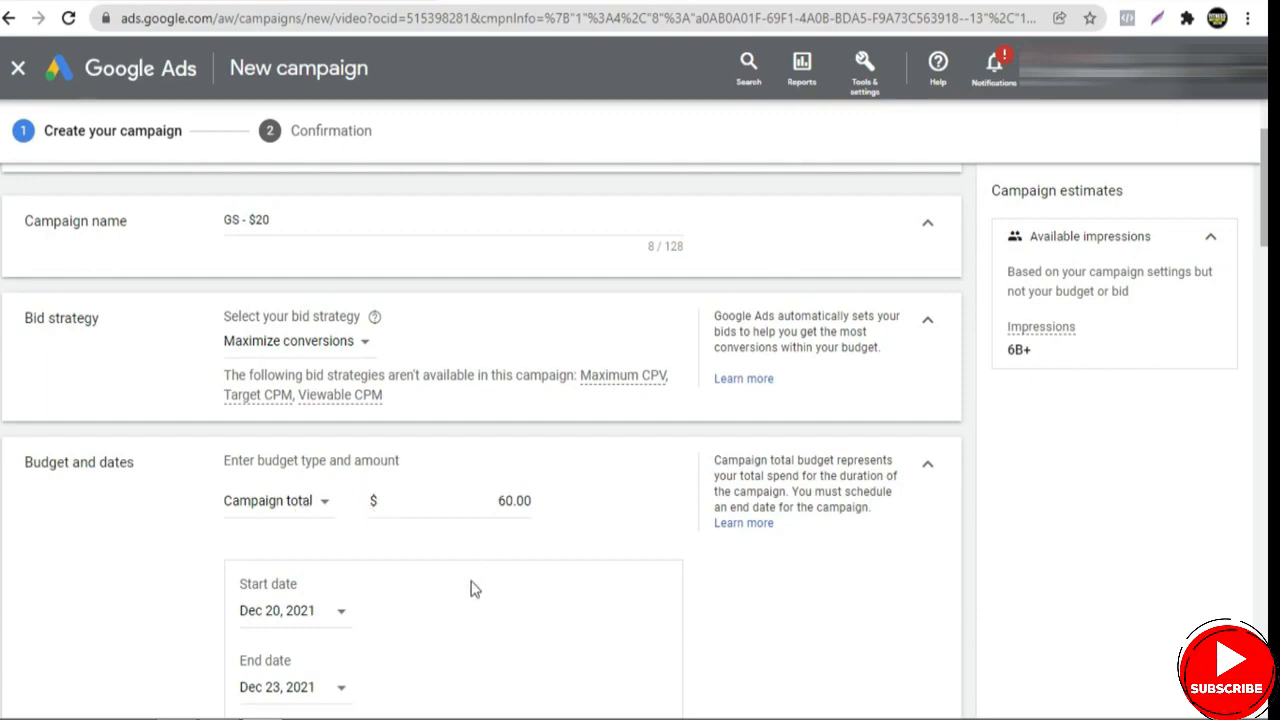
# Add United Kingdom and Canada to the campaign's targeted locations alongside the United States.
pyautogui.moveTo(1265, 232); pyautogui.dragTo(1264, 356)
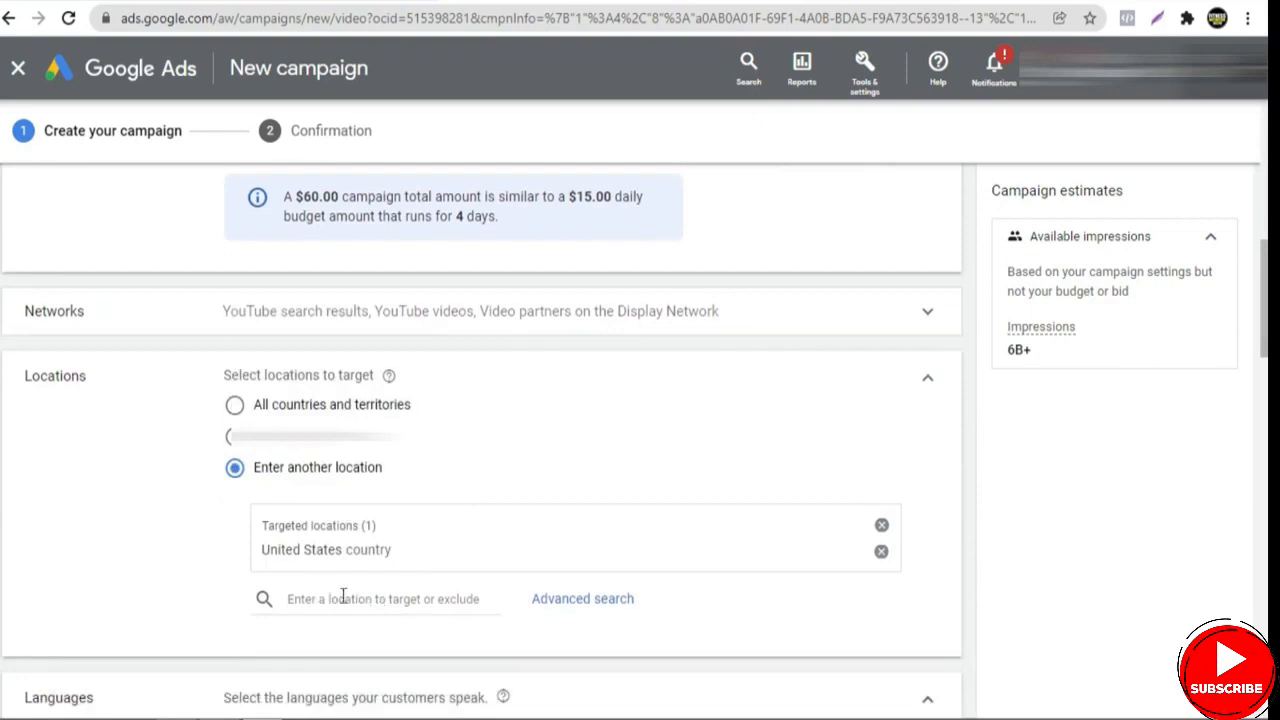
pyautogui.click(353, 600)
pyautogui.write('UNITED')
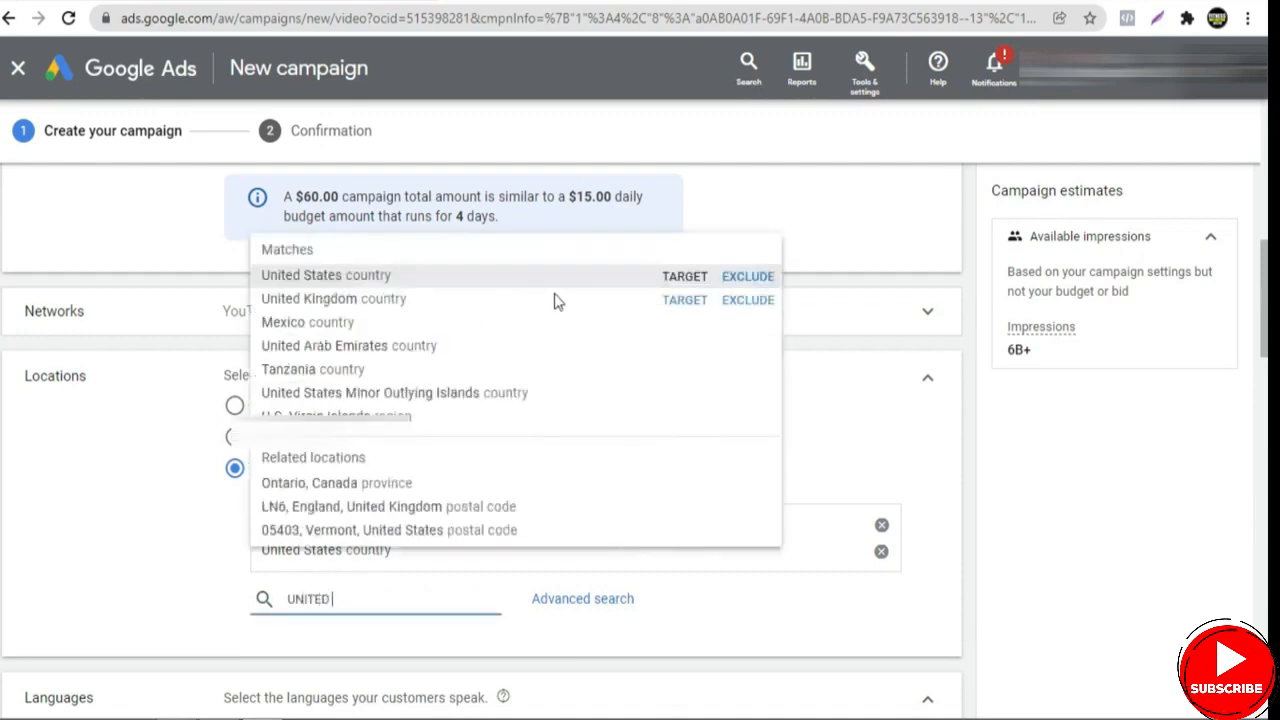
pyautogui.click(685, 301)
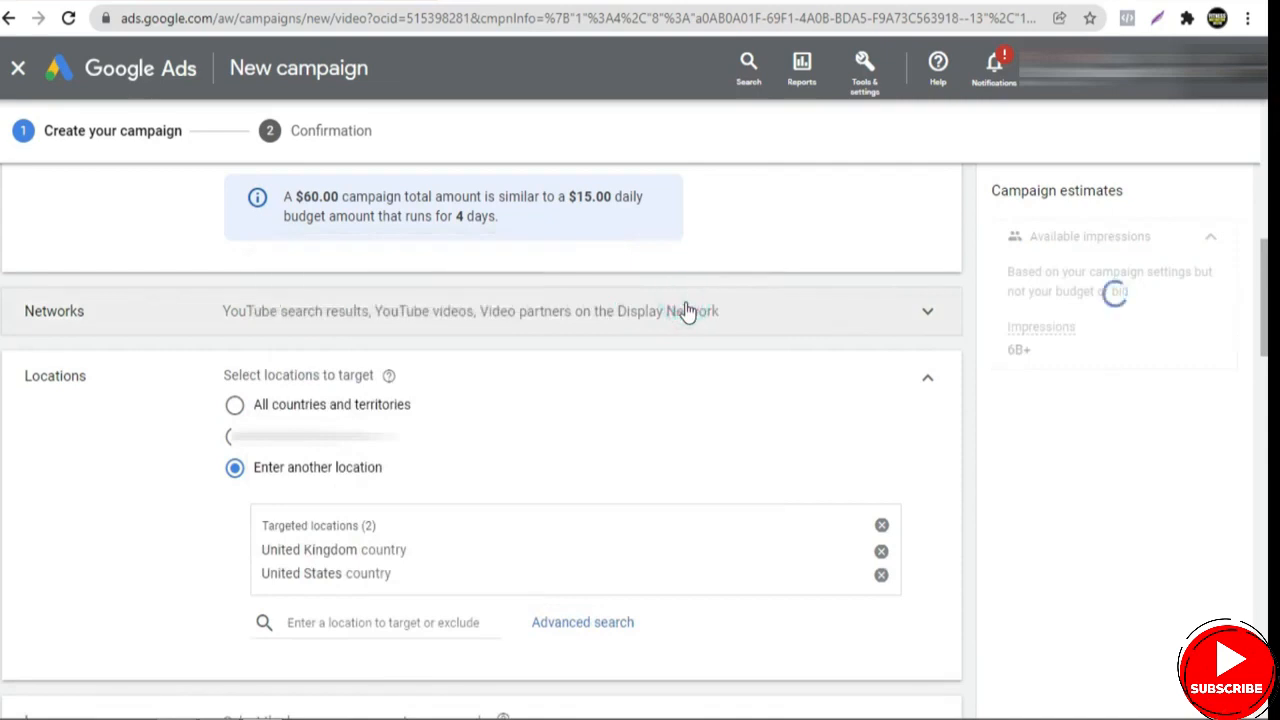
pyautogui.click(450, 623)
pyautogui.write('CAN')
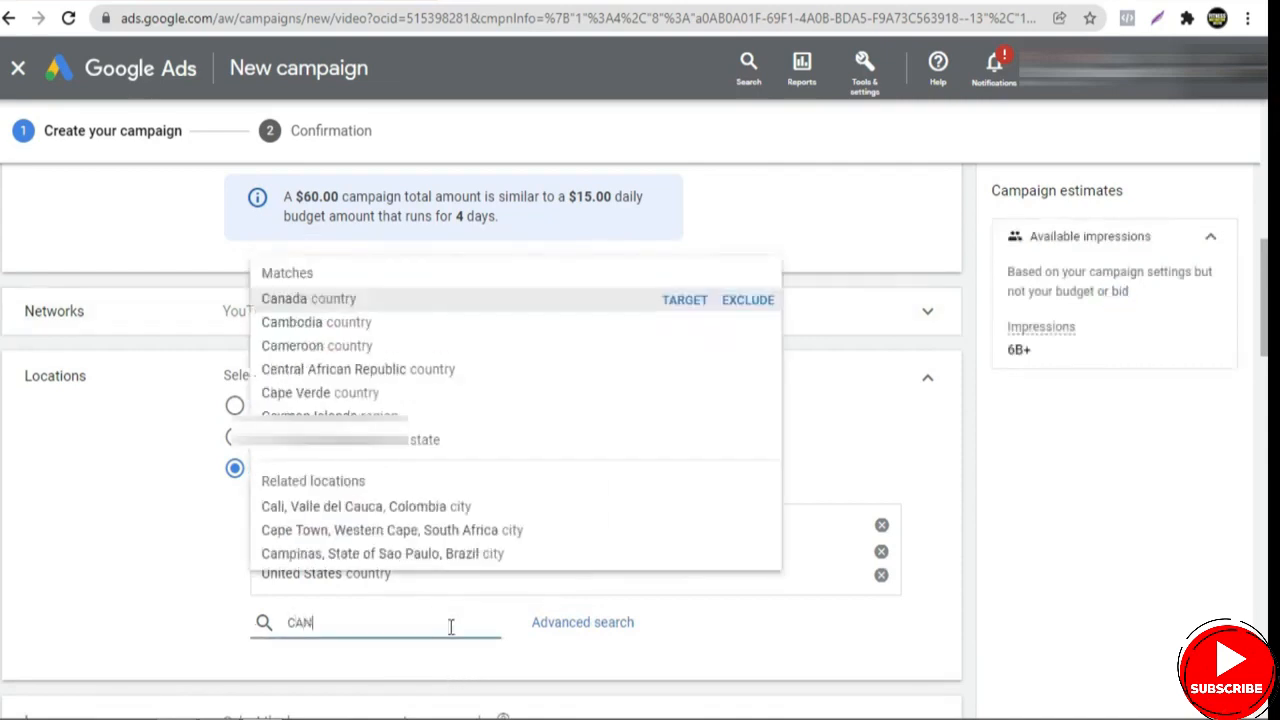
pyautogui.click(688, 301)
# Check the inventory type options and exclude embedded YouTube videos and live streaming videos under the content exclusions.
pyautogui.moveTo(1267, 294); pyautogui.dragTo(1262, 380)
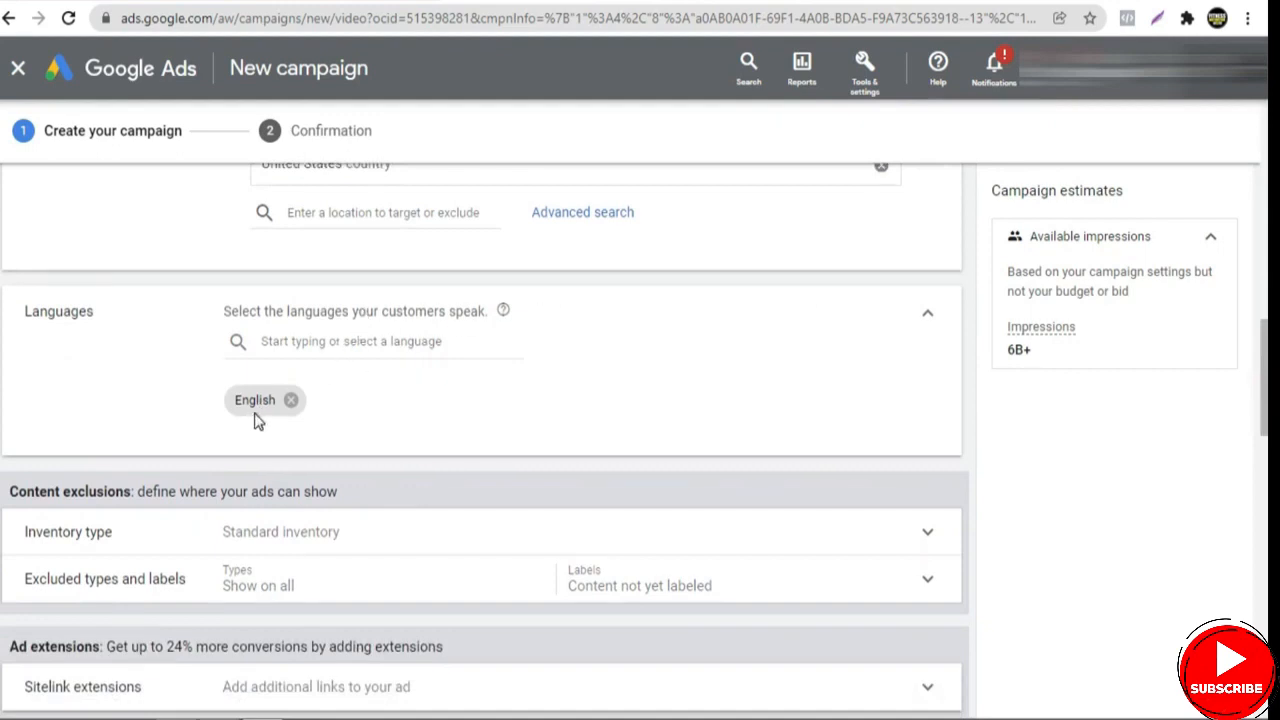
pyautogui.scroll(-2, 977, 486)
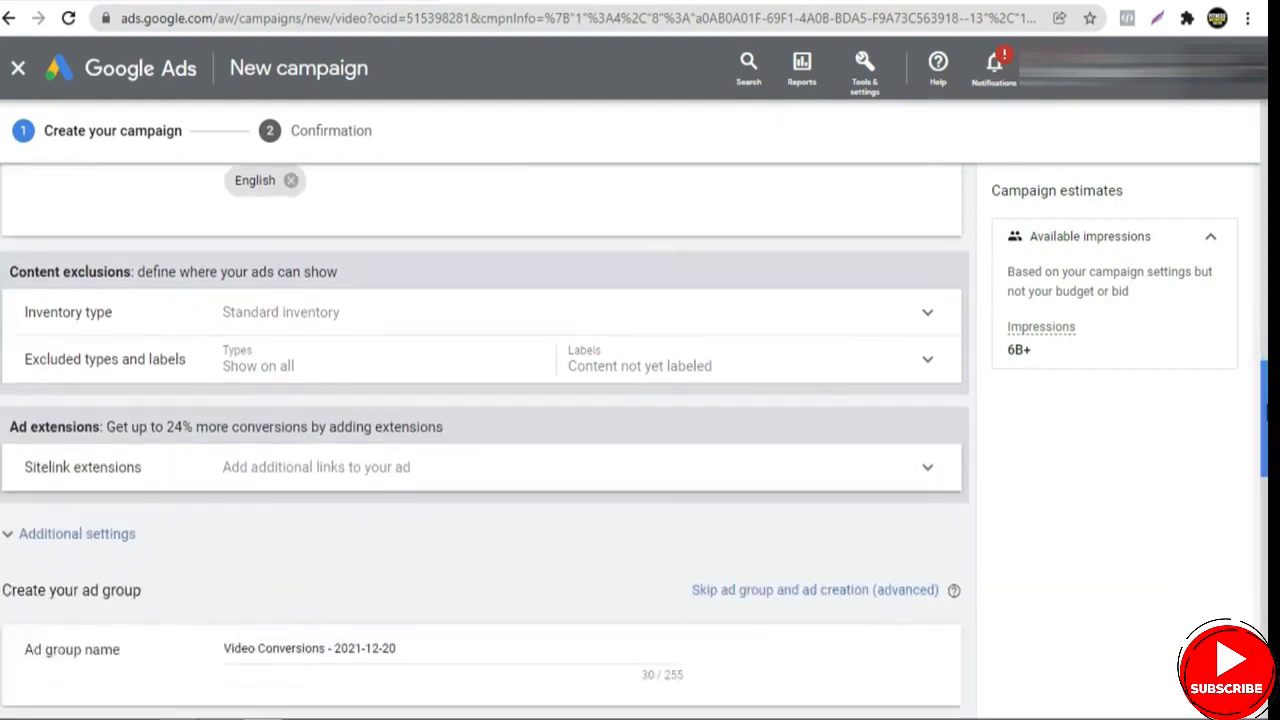
pyautogui.click(160, 316)
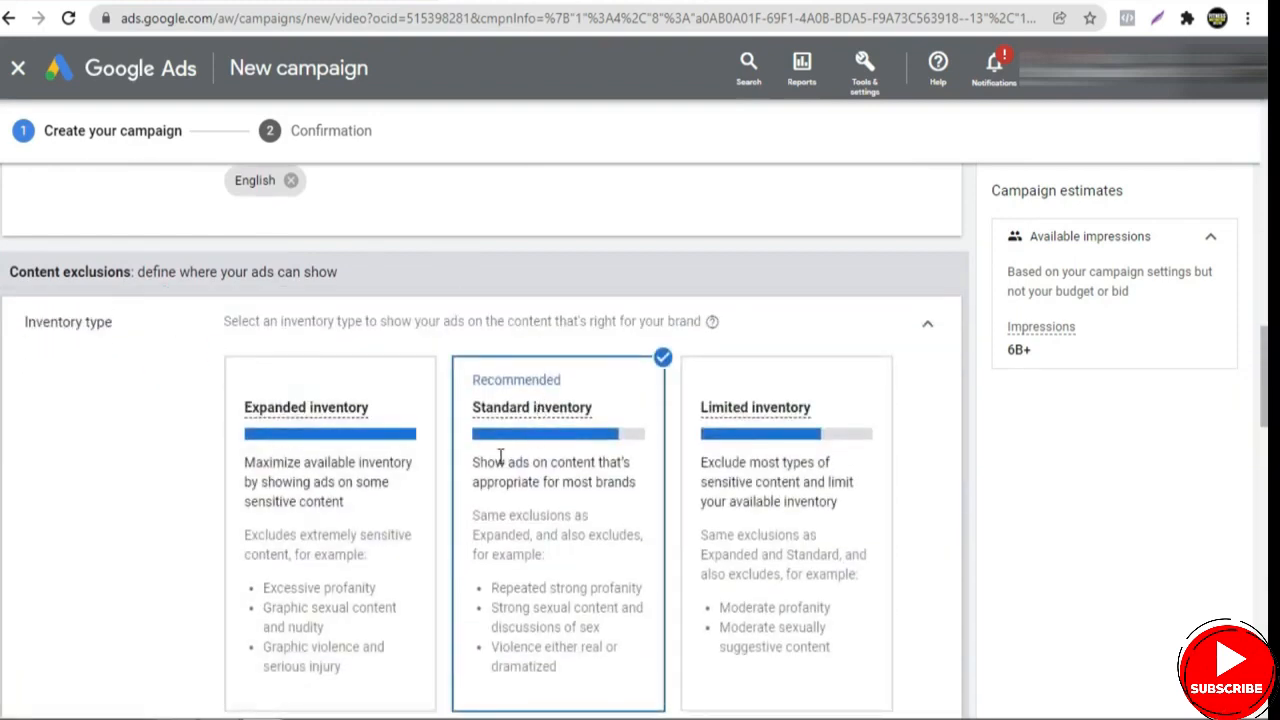
pyautogui.click(926, 326)
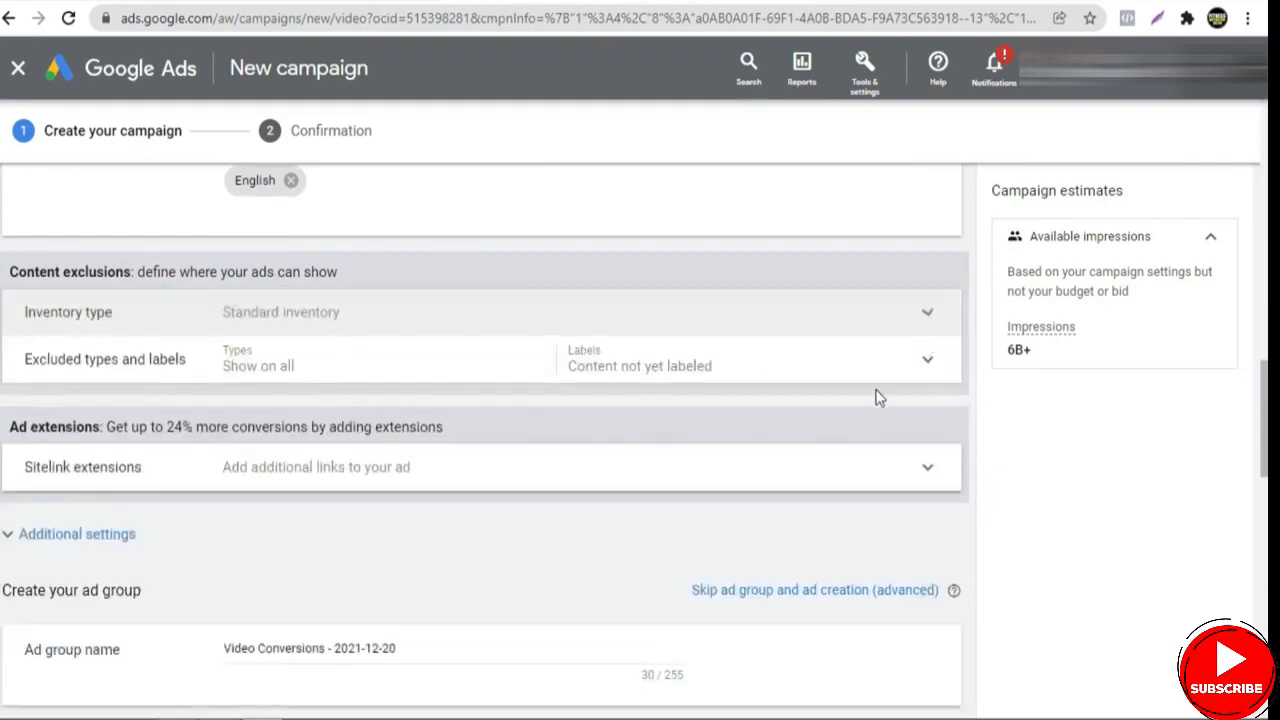
pyautogui.click(924, 362)
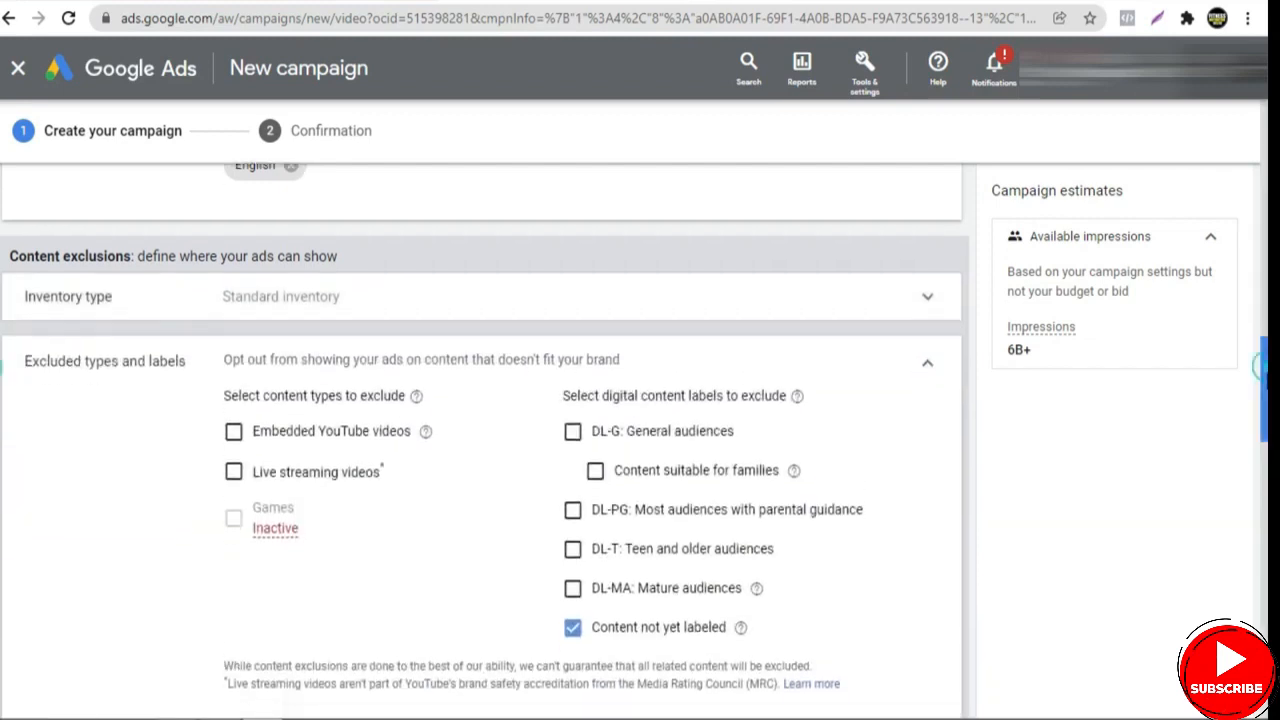
pyautogui.click(233, 362)
pyautogui.click(233, 322)
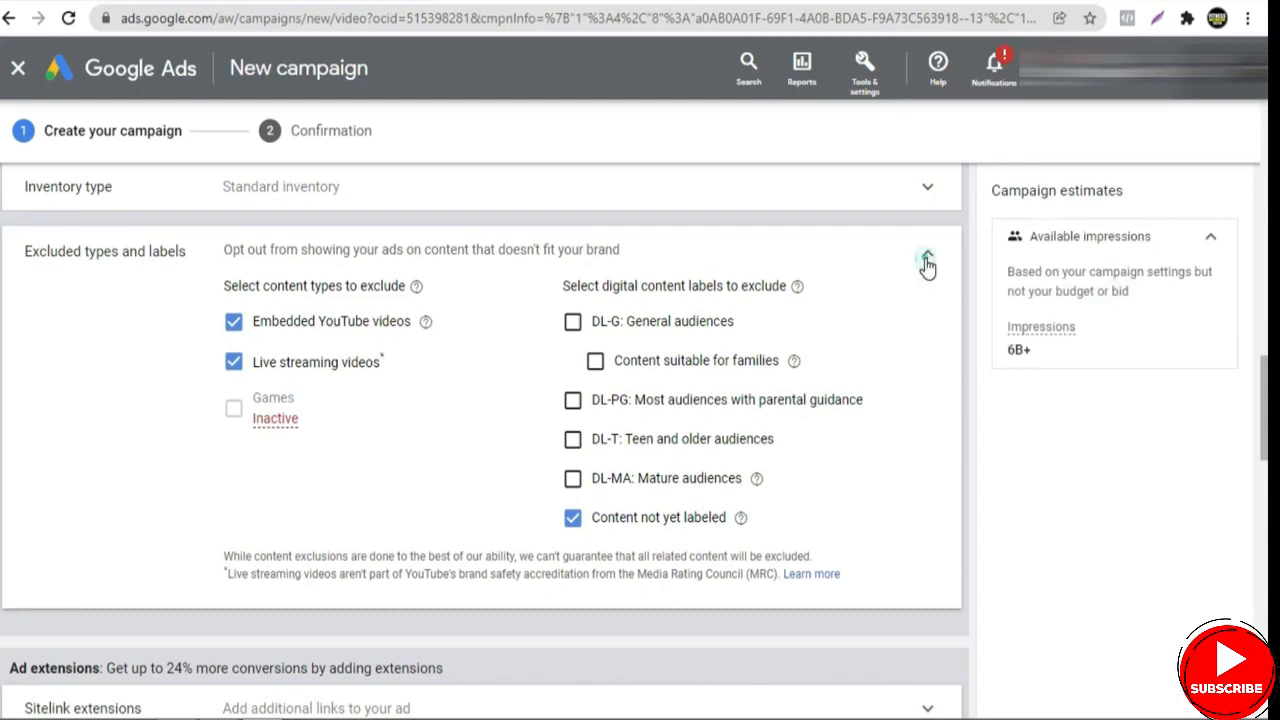
pyautogui.click(927, 262)
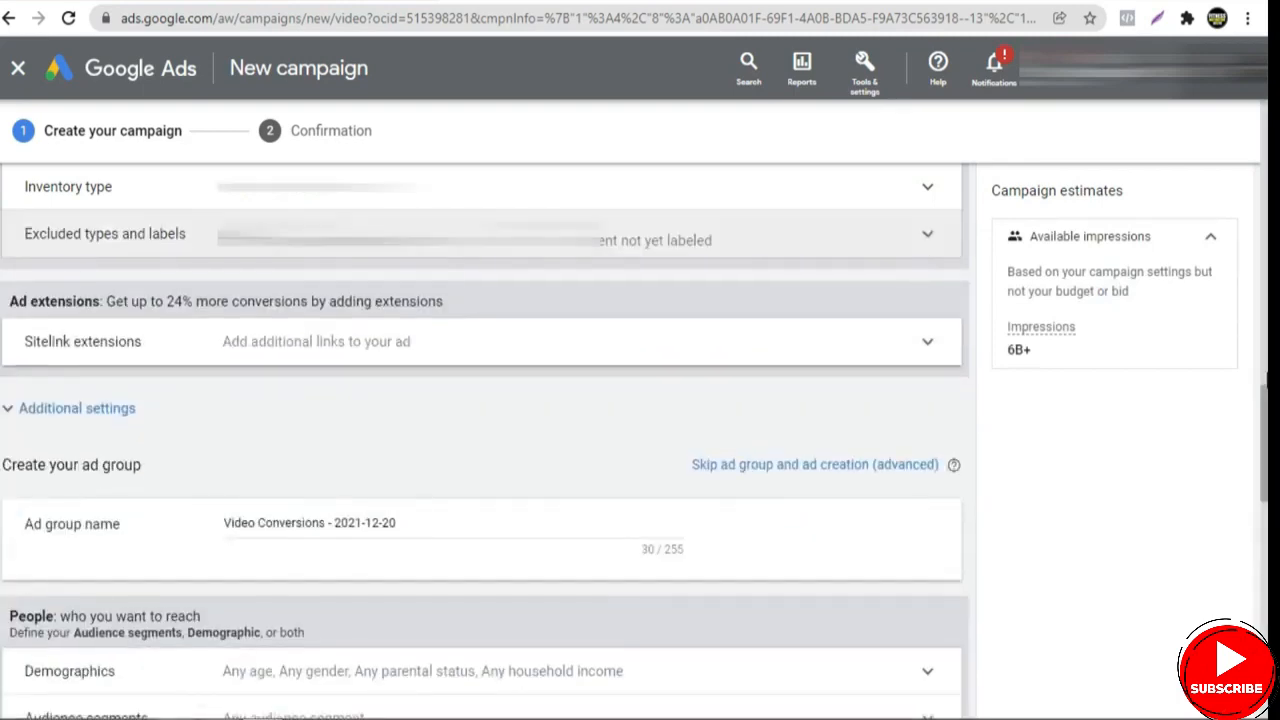
# In the additional settings, set specific device targeting to computers, mobile phones and tablets, leaving out TV screens.
pyautogui.click(1266, 380)
pyautogui.moveTo(1266, 330); pyautogui.dragTo(1266, 447)
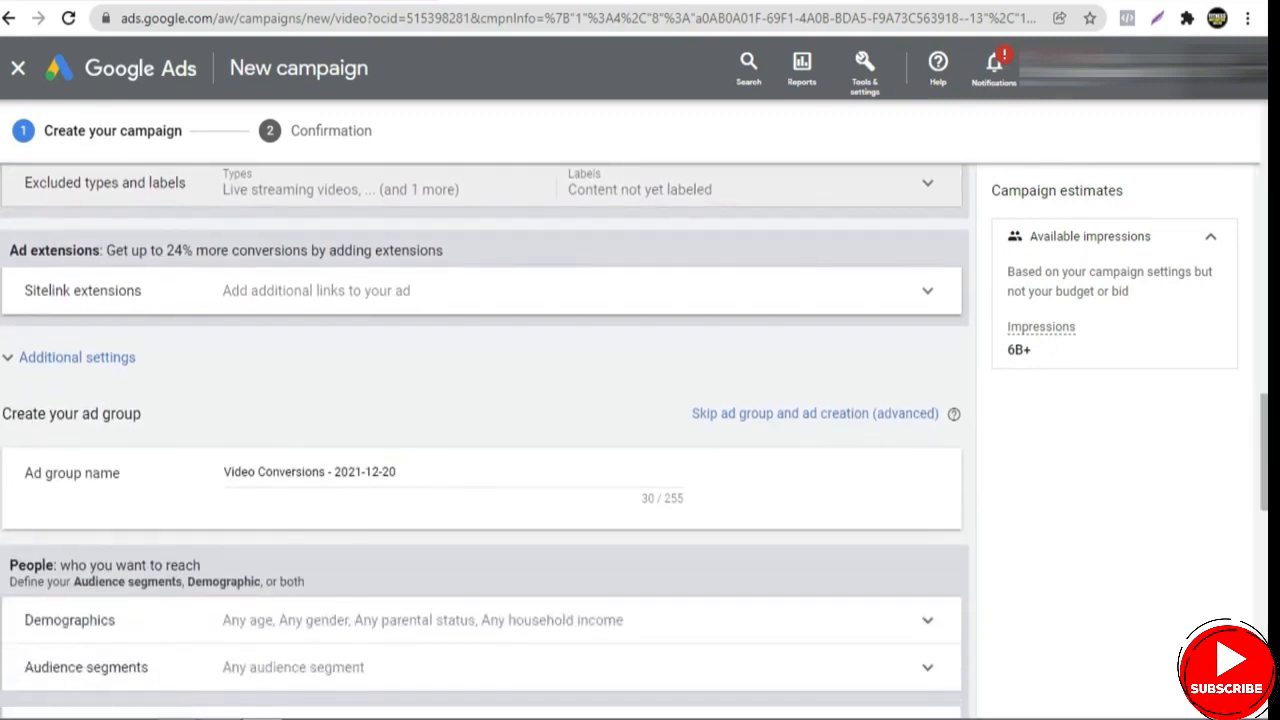
pyautogui.click(74, 365)
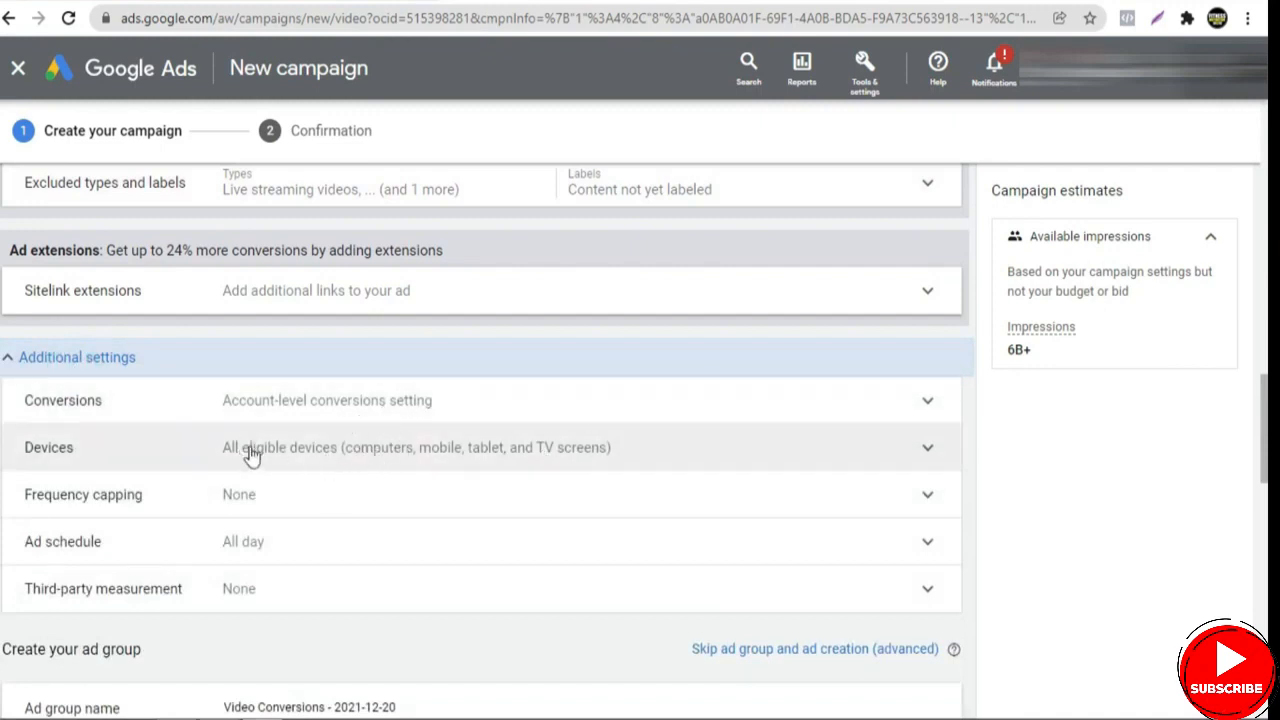
pyautogui.click(250, 452)
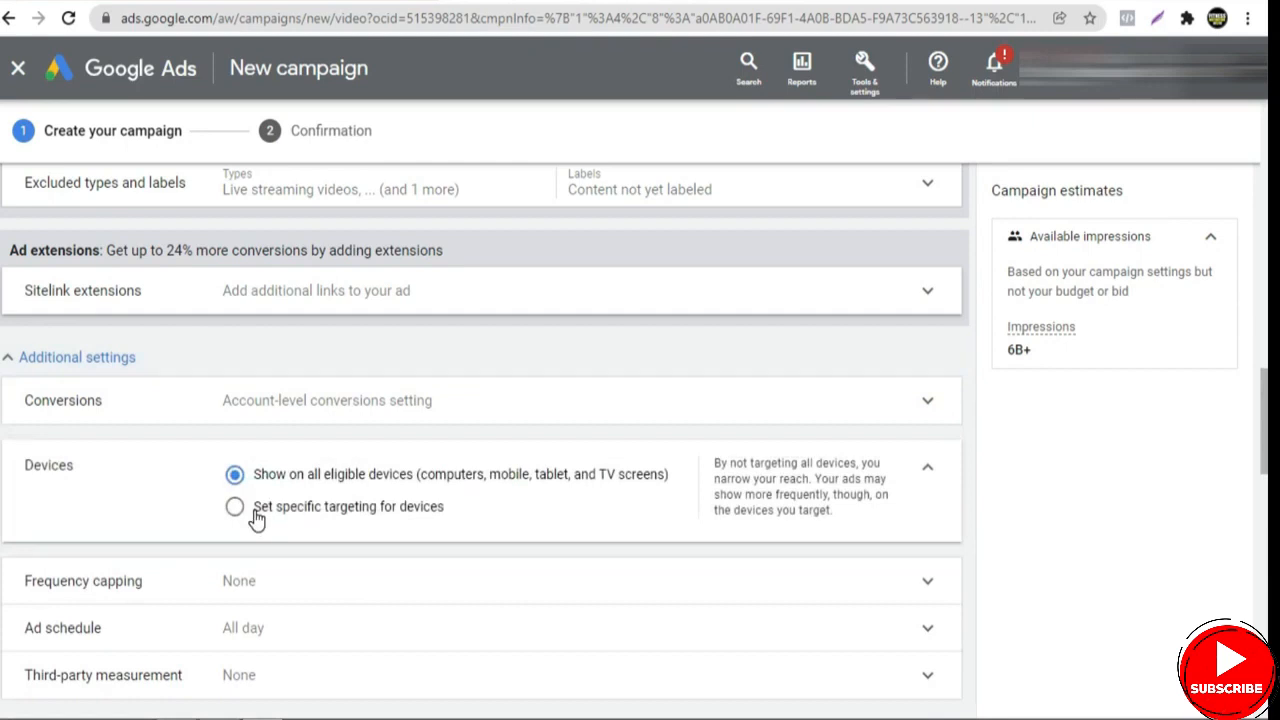
pyautogui.click(257, 512)
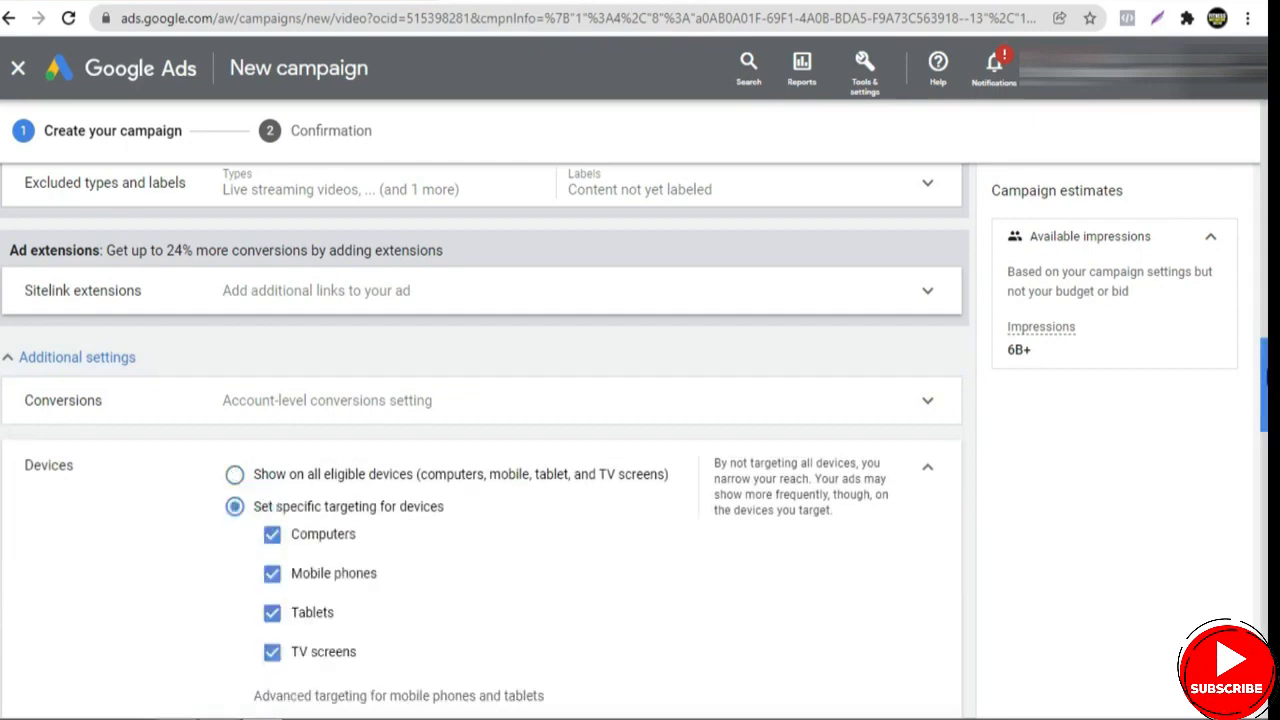
pyautogui.scroll(-3, 600, 400)
pyautogui.scroll(1, 371, 497)
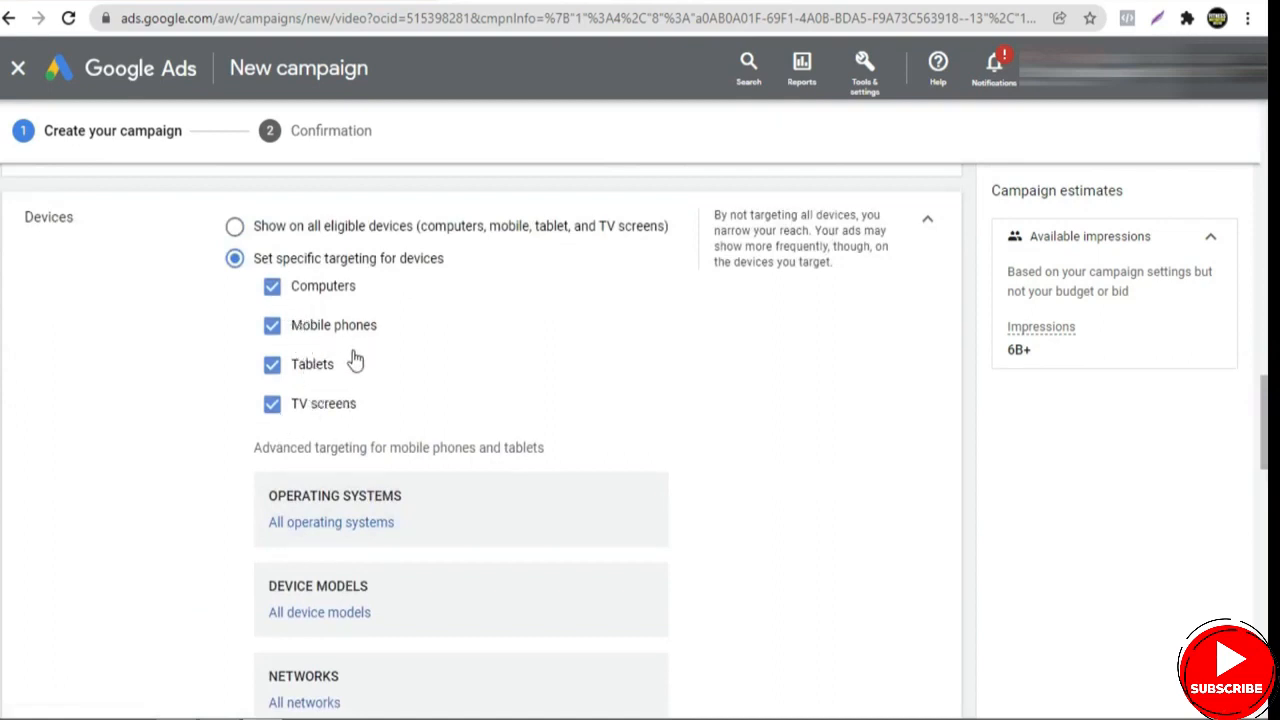
pyautogui.click(273, 405)
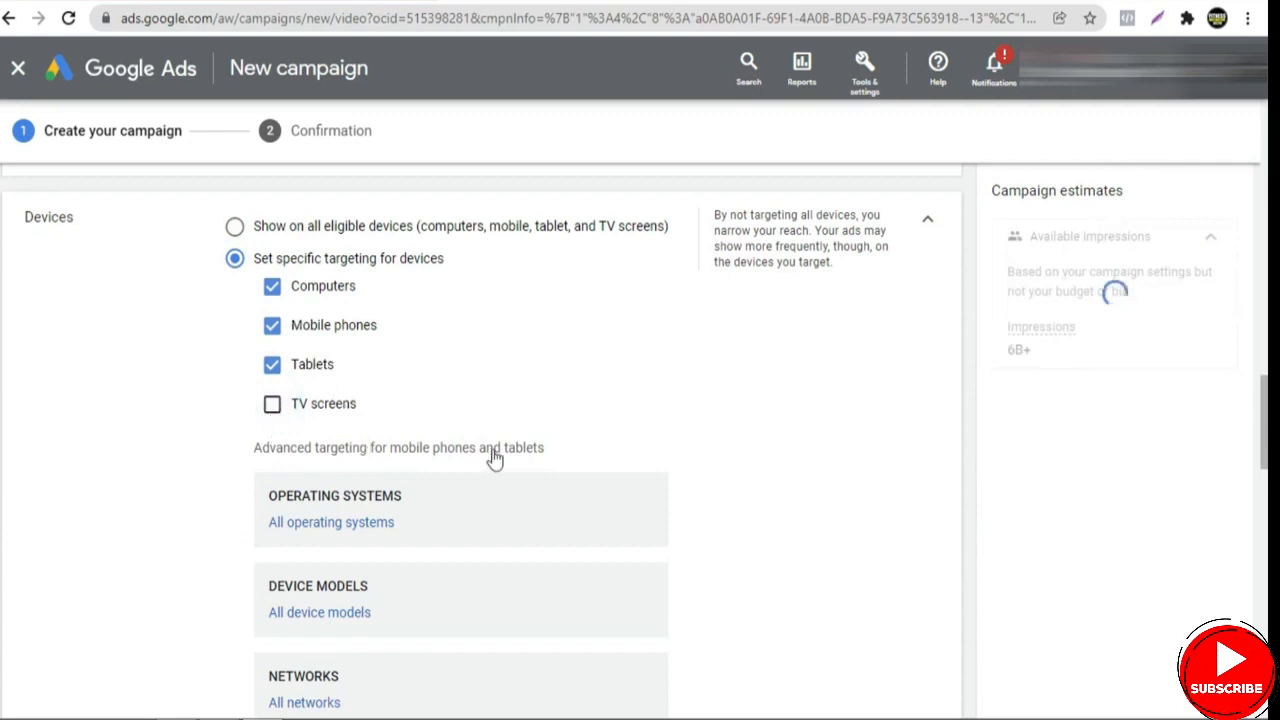
# Close the device settings and look over the campaign's ad schedule and frequency capping options without changing them.
pyautogui.scroll(-1, 940, 300)
pyautogui.scroll(2, 940, 300)
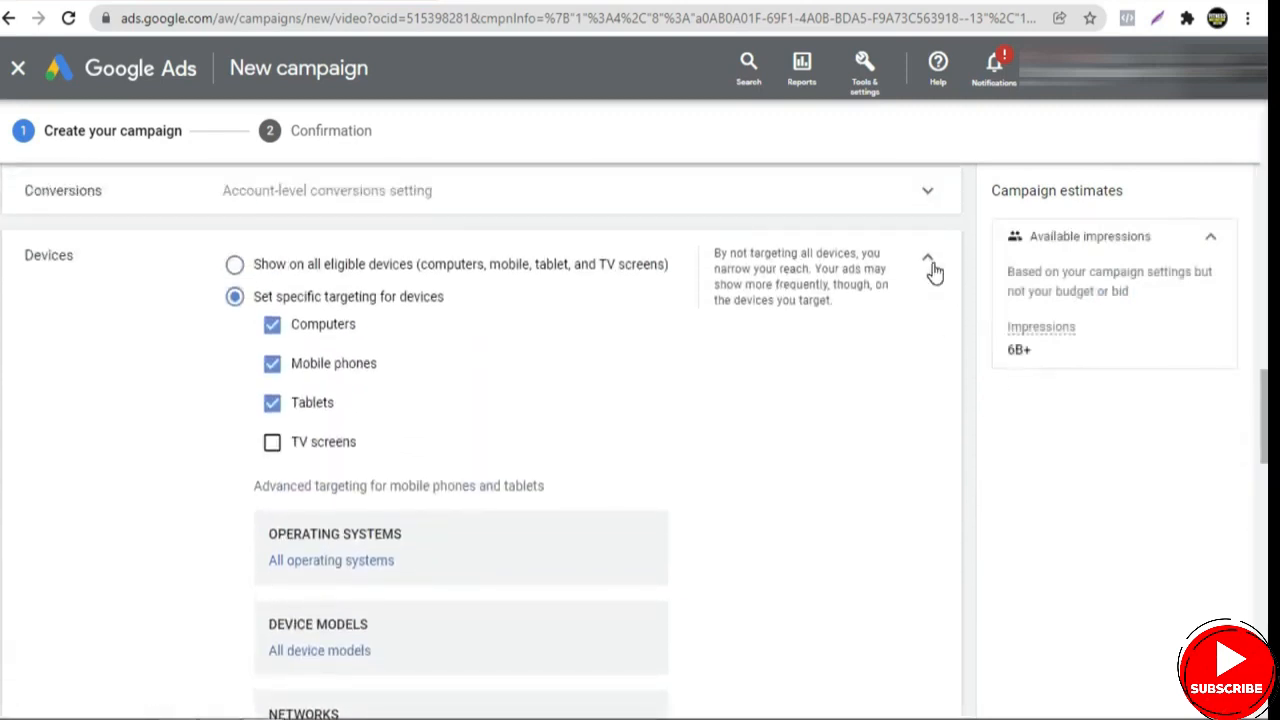
pyautogui.click(929, 262)
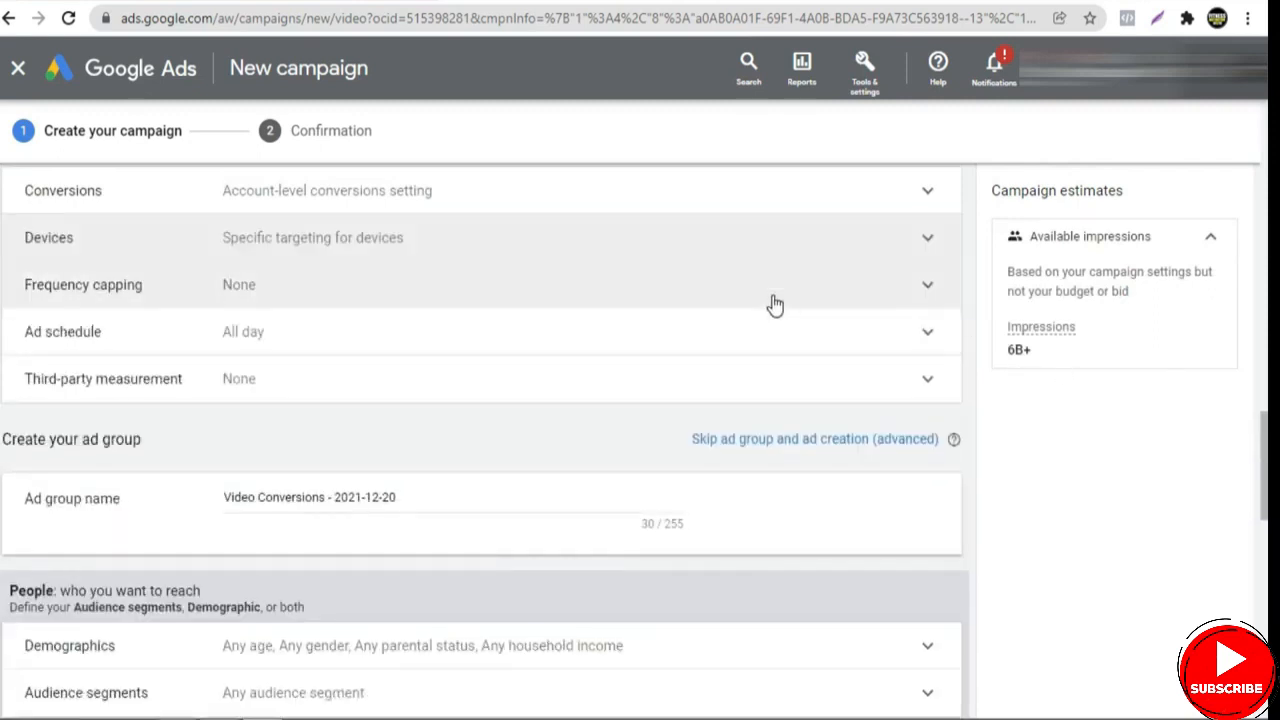
pyautogui.click(335, 340)
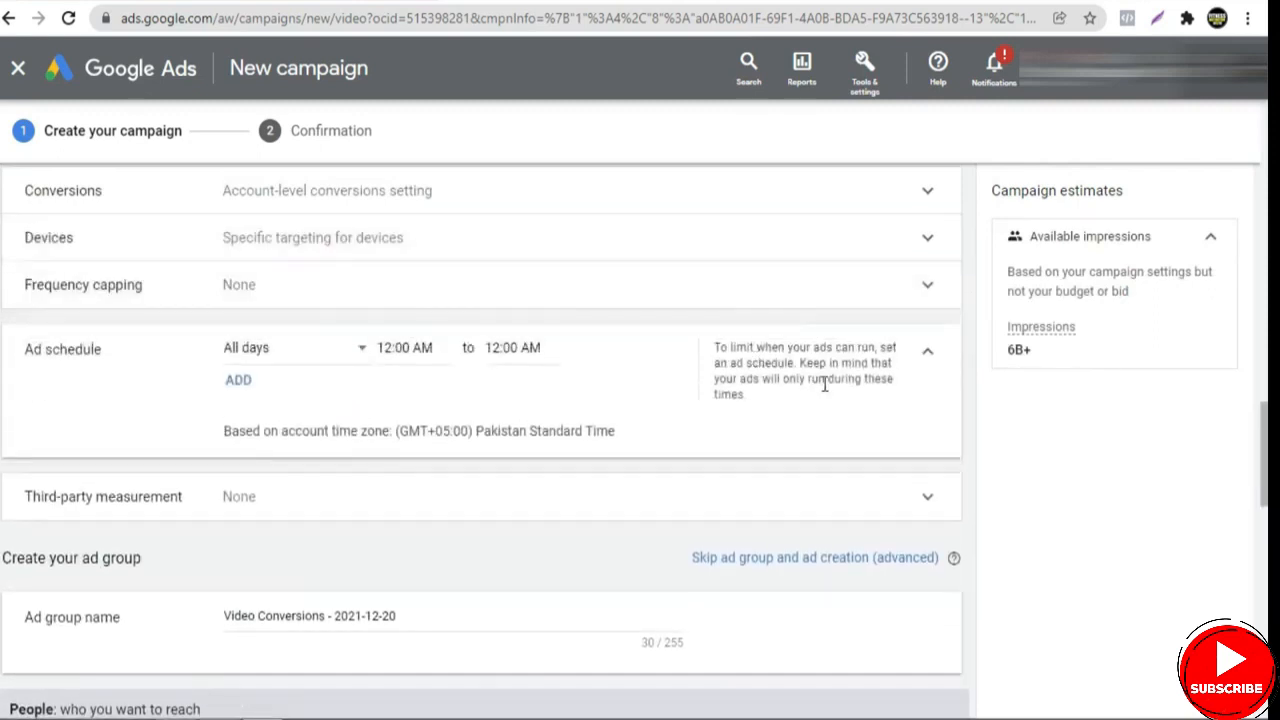
pyautogui.click(927, 351)
pyautogui.click(926, 291)
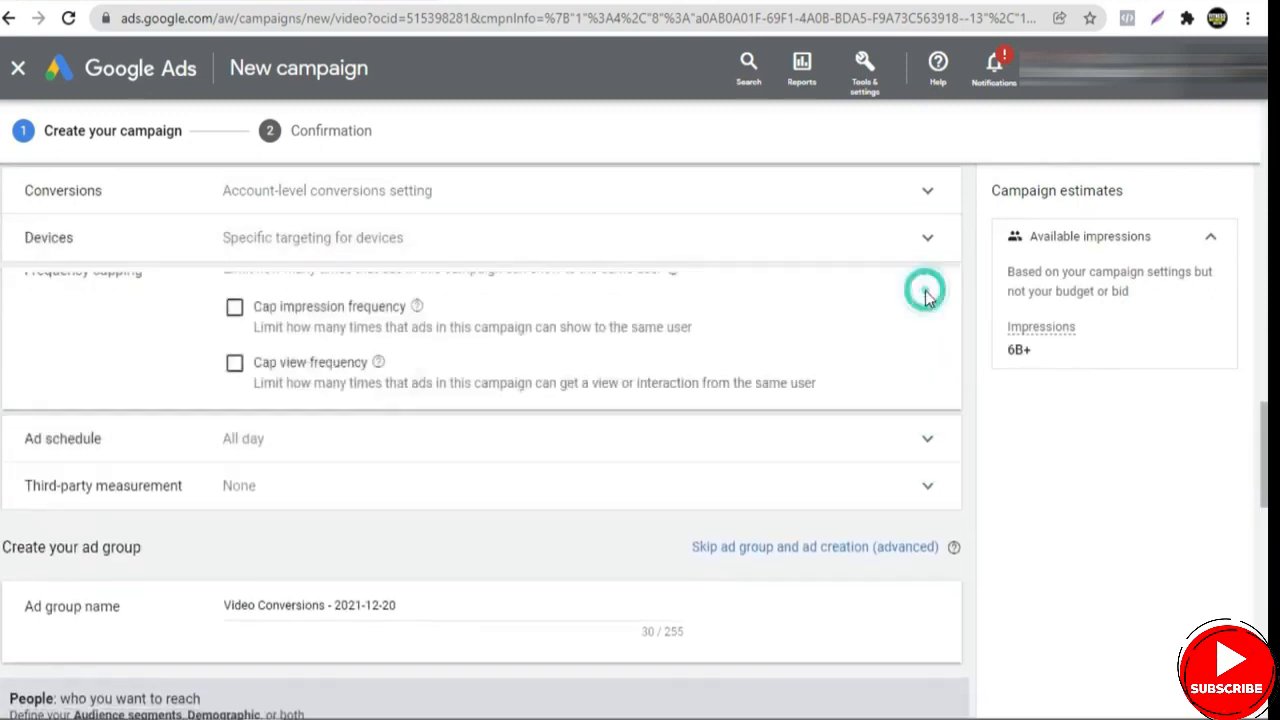
pyautogui.click(926, 305)
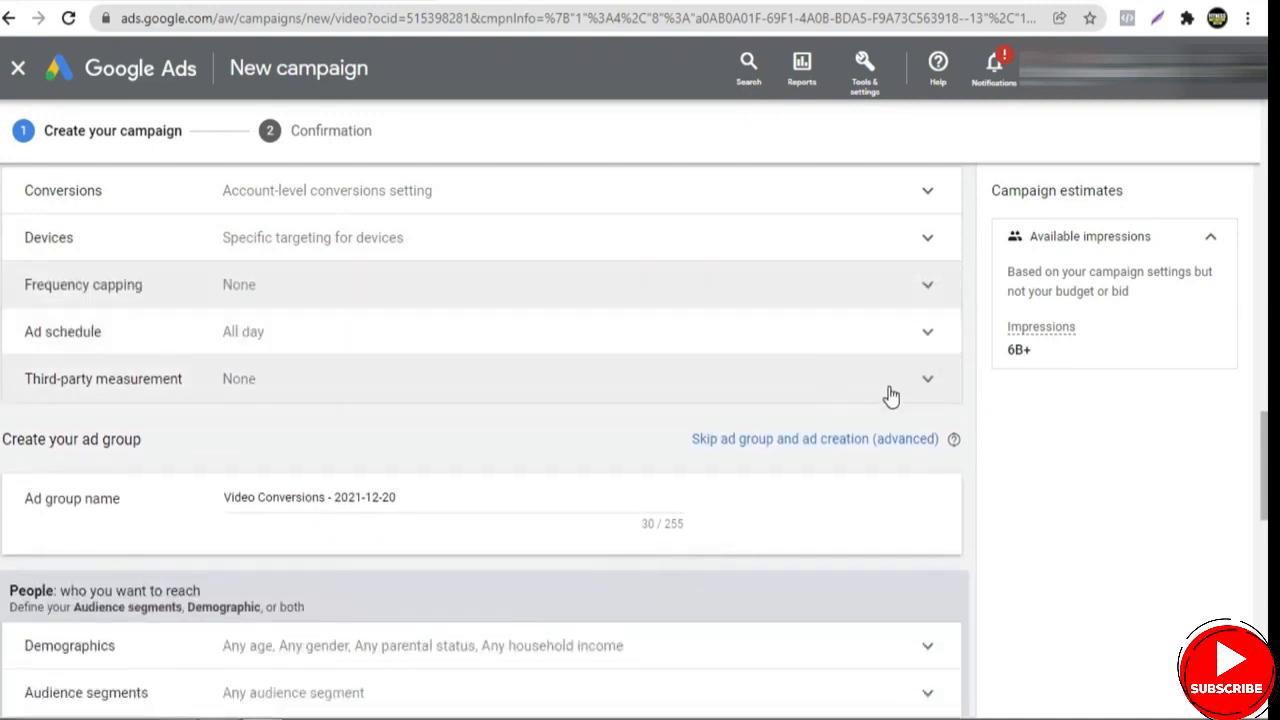
# Rename the ad group as "GS -$20 US - UK -CA".
pyautogui.moveTo(1264, 425); pyautogui.dragTo(1264, 461)
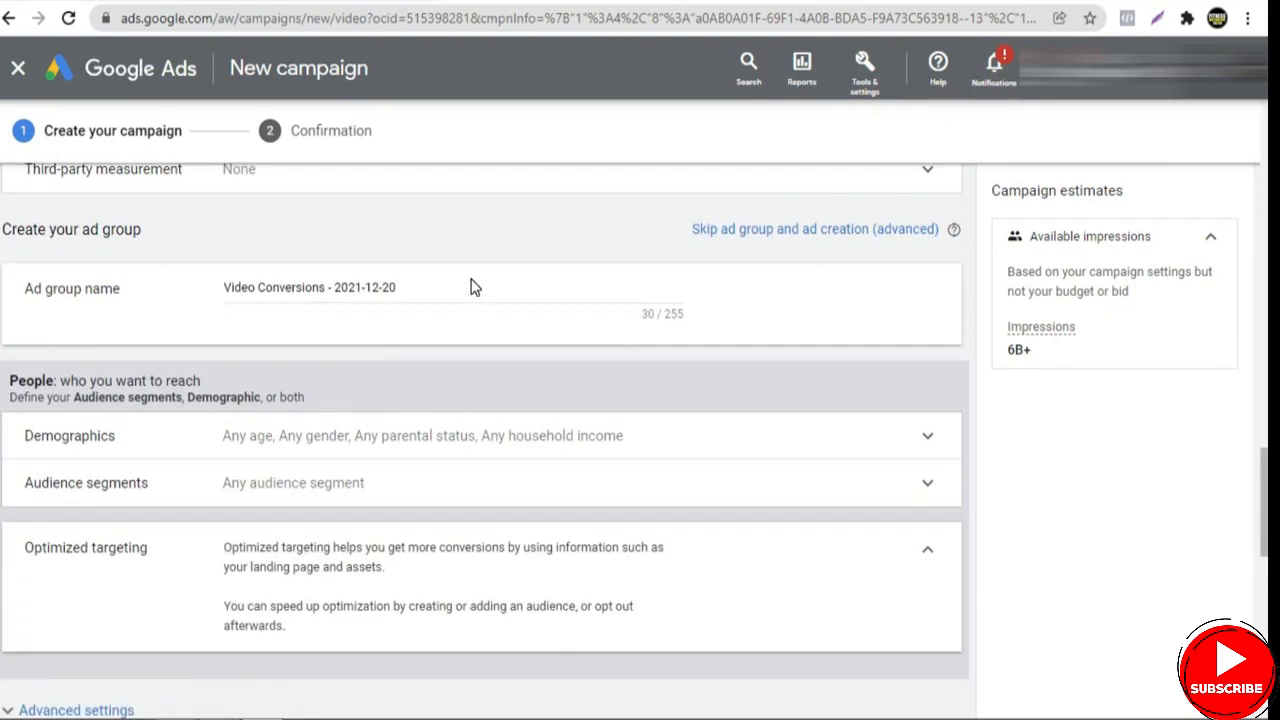
pyautogui.moveTo(437, 289); pyautogui.dragTo(153, 297)
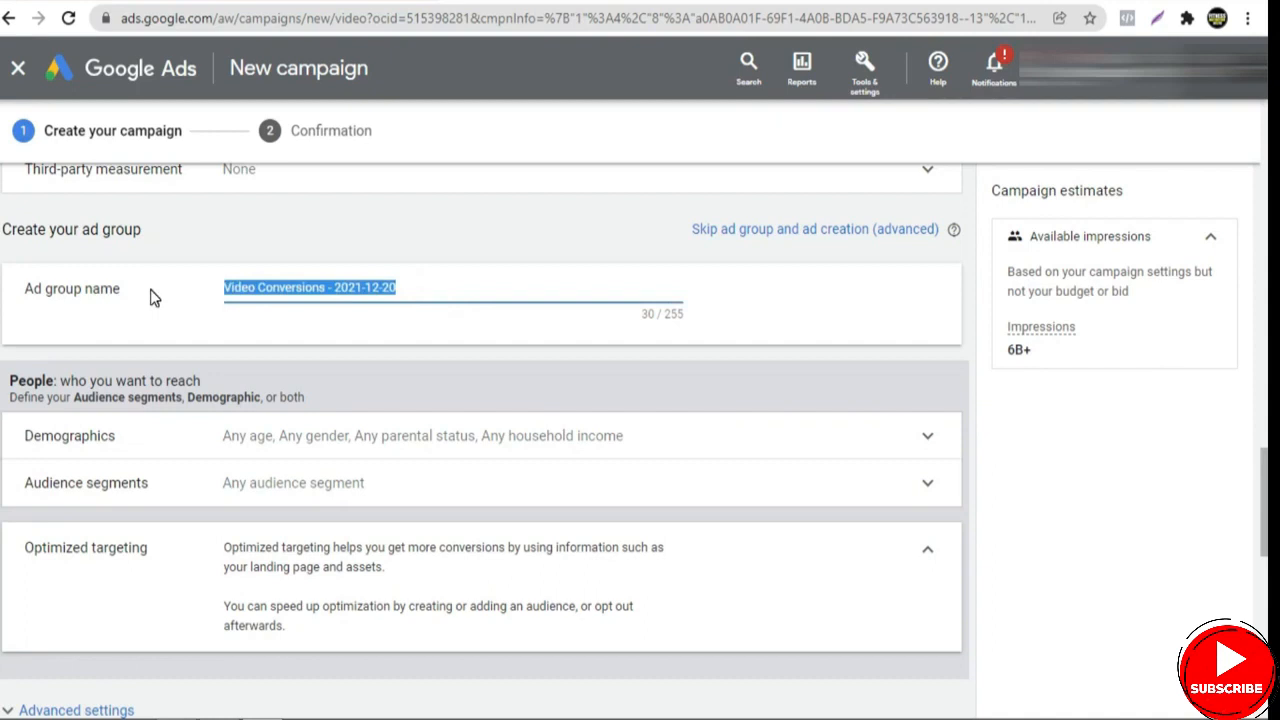
pyautogui.write('GS -')
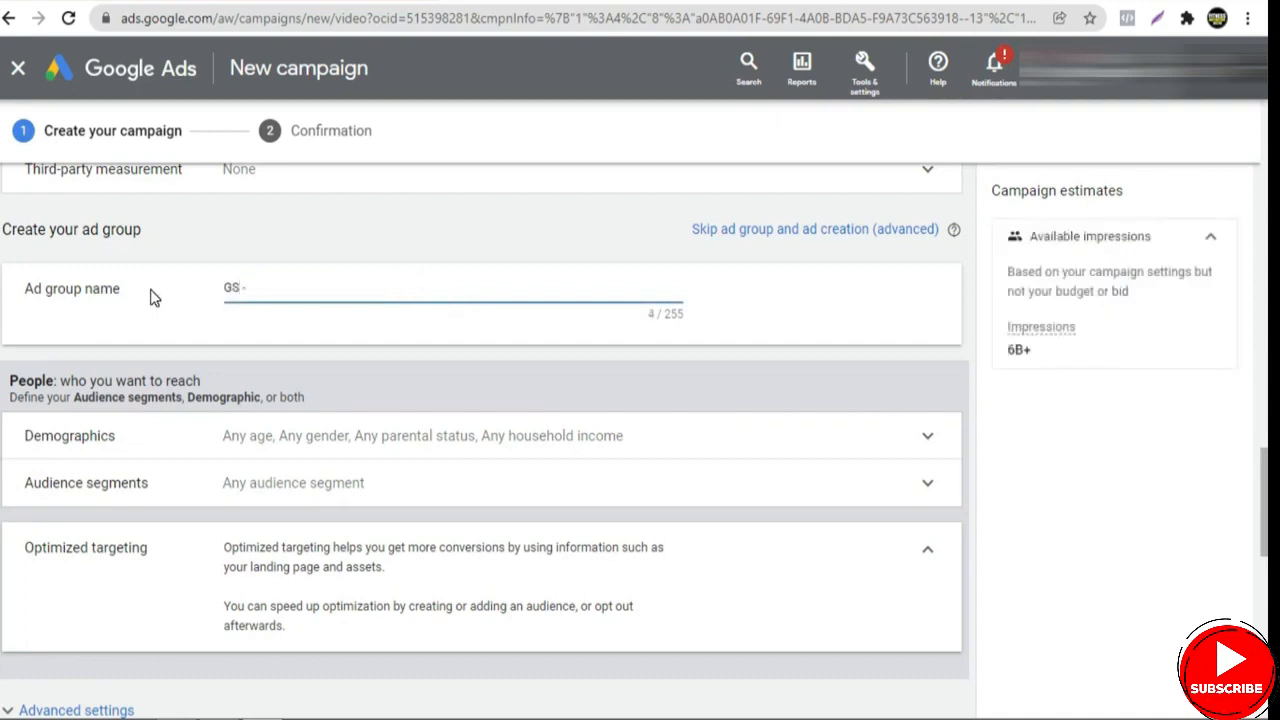
pyautogui.write(' $20US ')
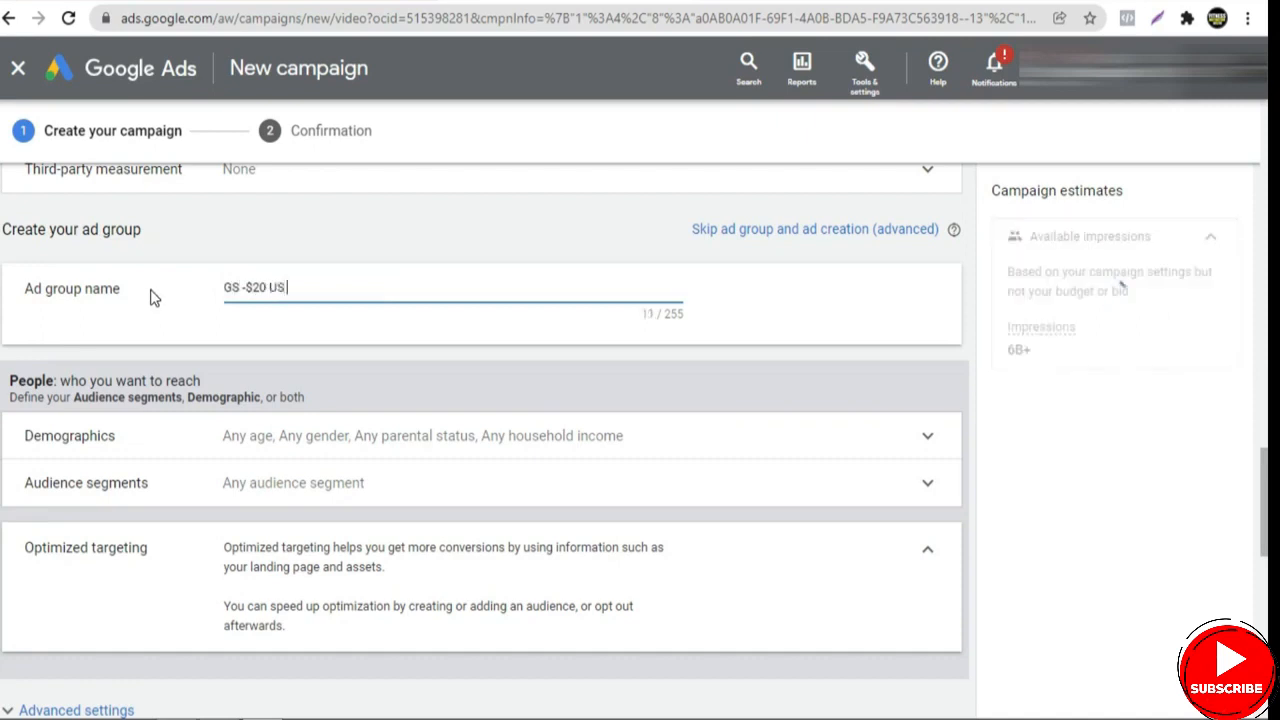
pyautogui.write('- UK -CA')
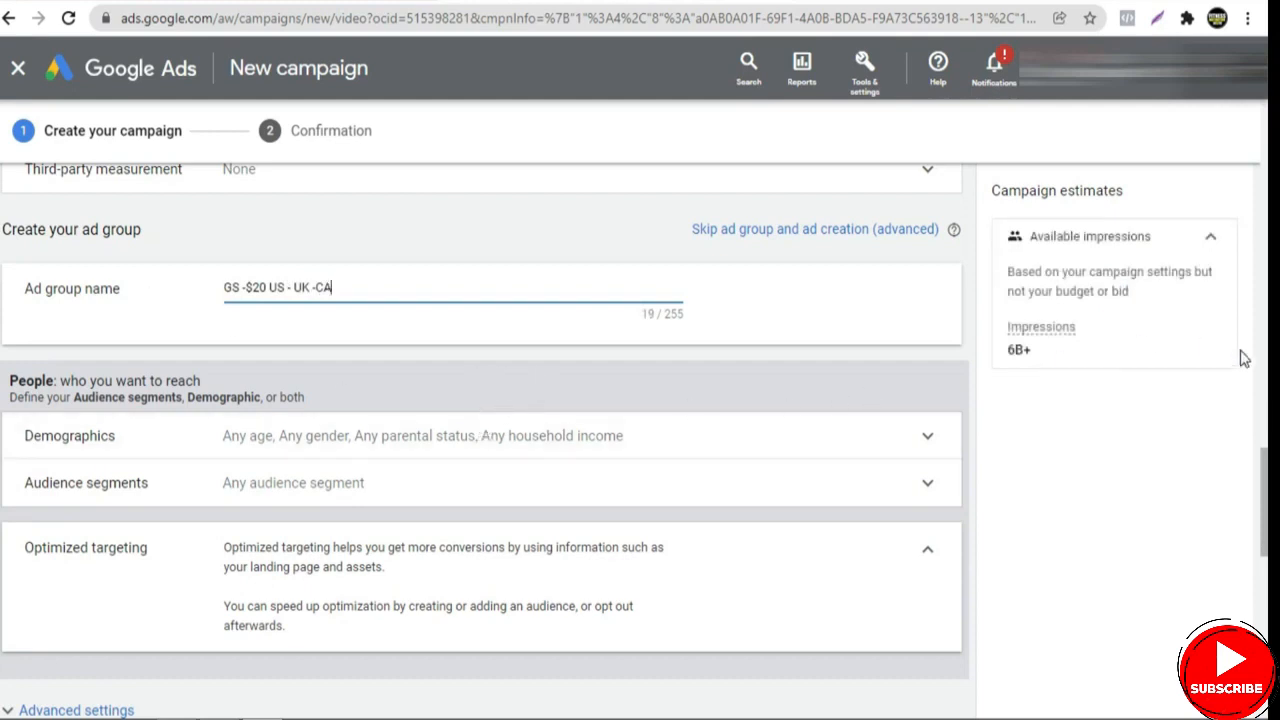
# Exclude the 18 - 24 age group from the ad group's demographic targeting and check the audience segment options.
pyautogui.scroll(-2, 1250, 400)
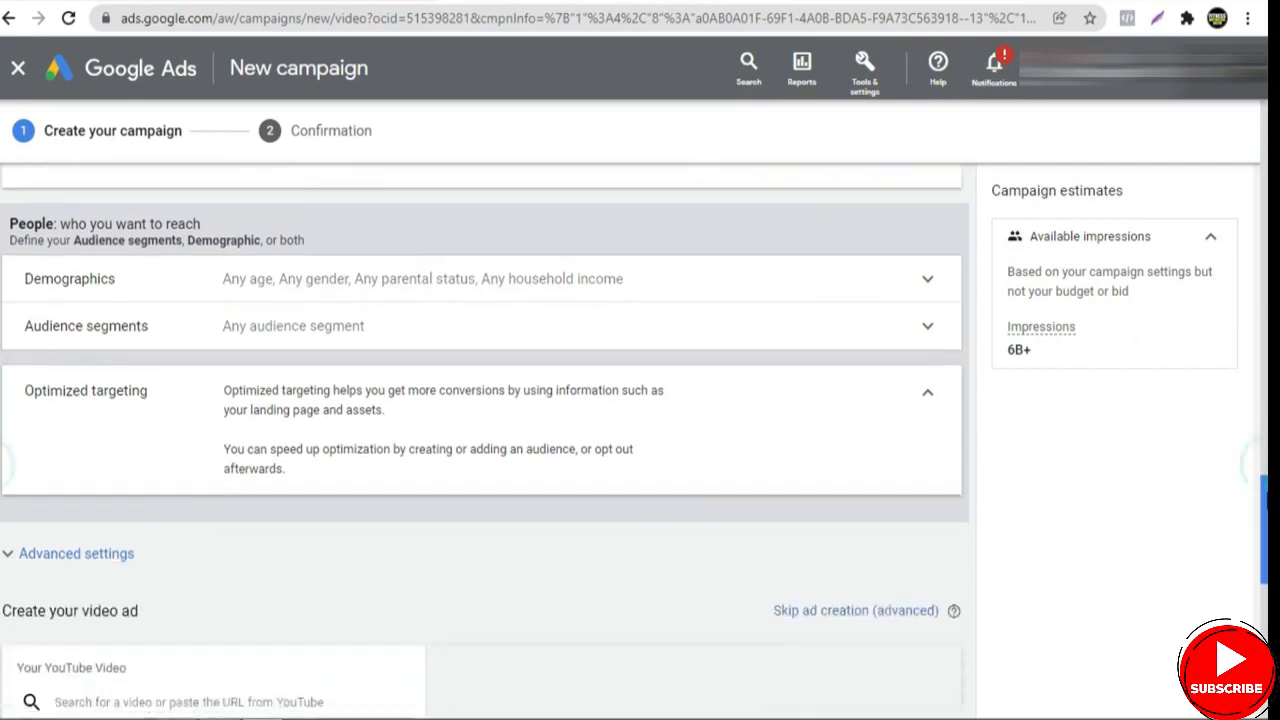
pyautogui.click(146, 302)
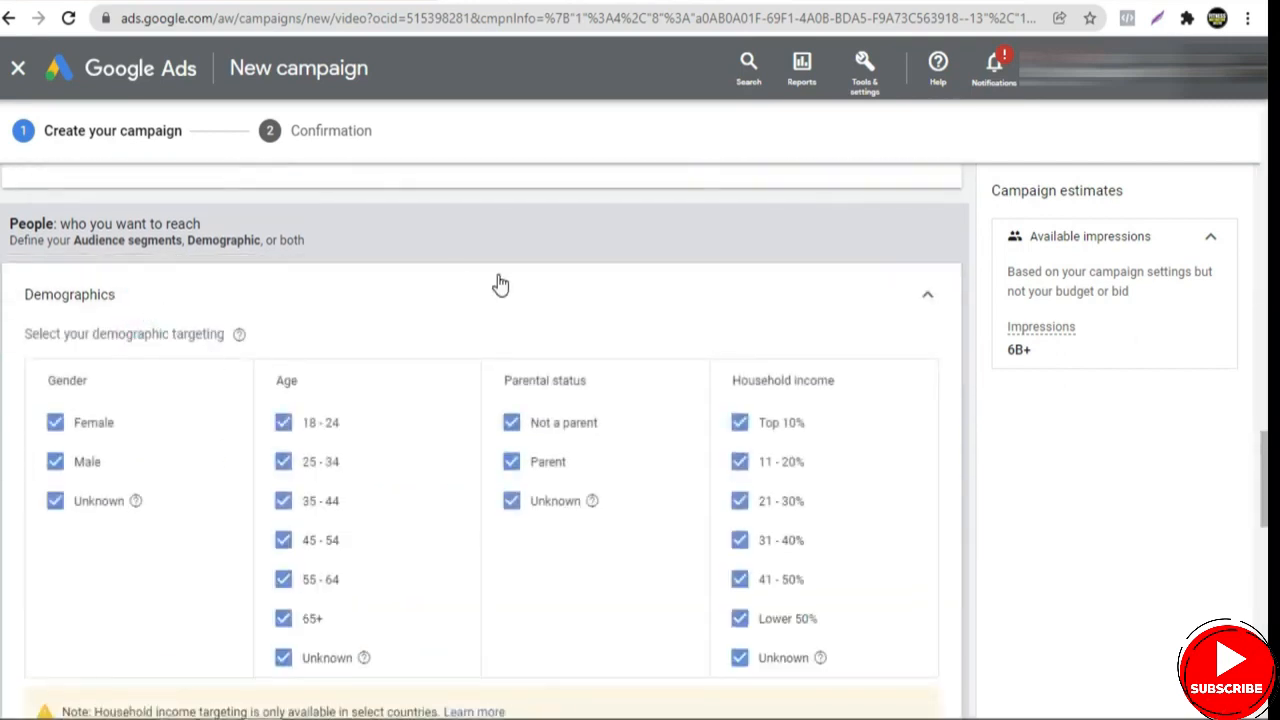
pyautogui.moveTo(1266, 468); pyautogui.dragTo(1266, 474)
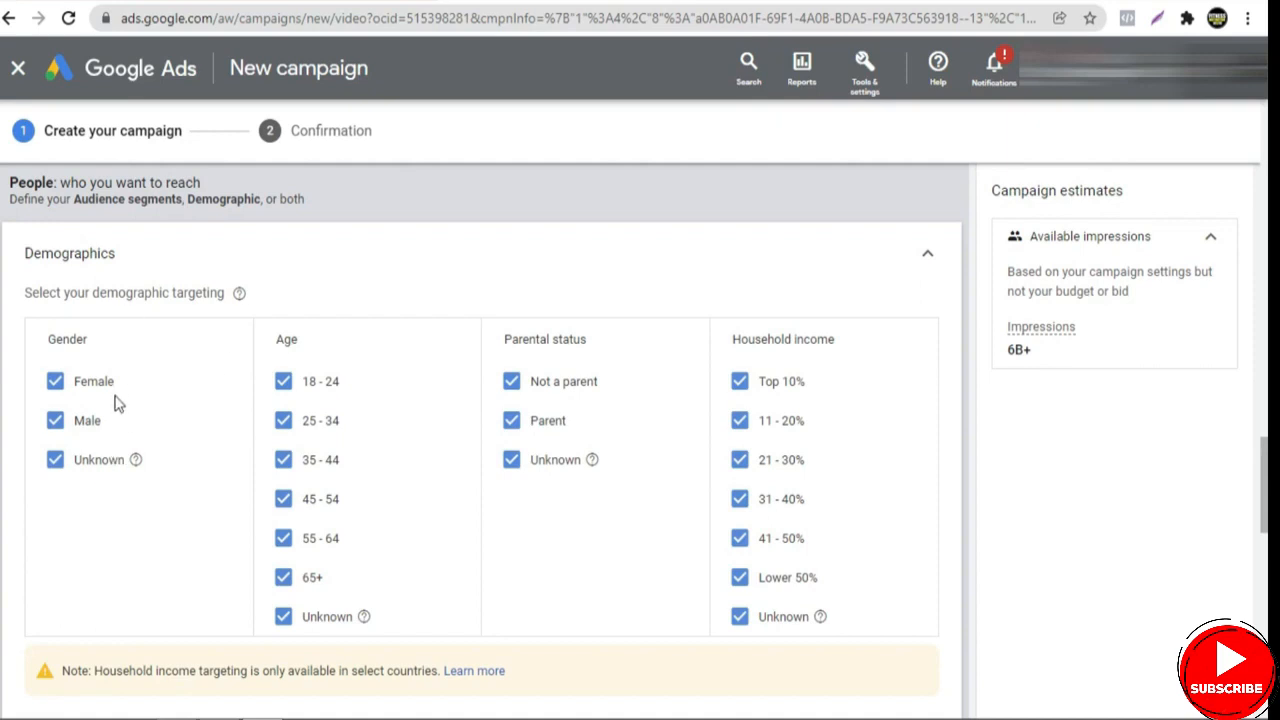
pyautogui.click(284, 390)
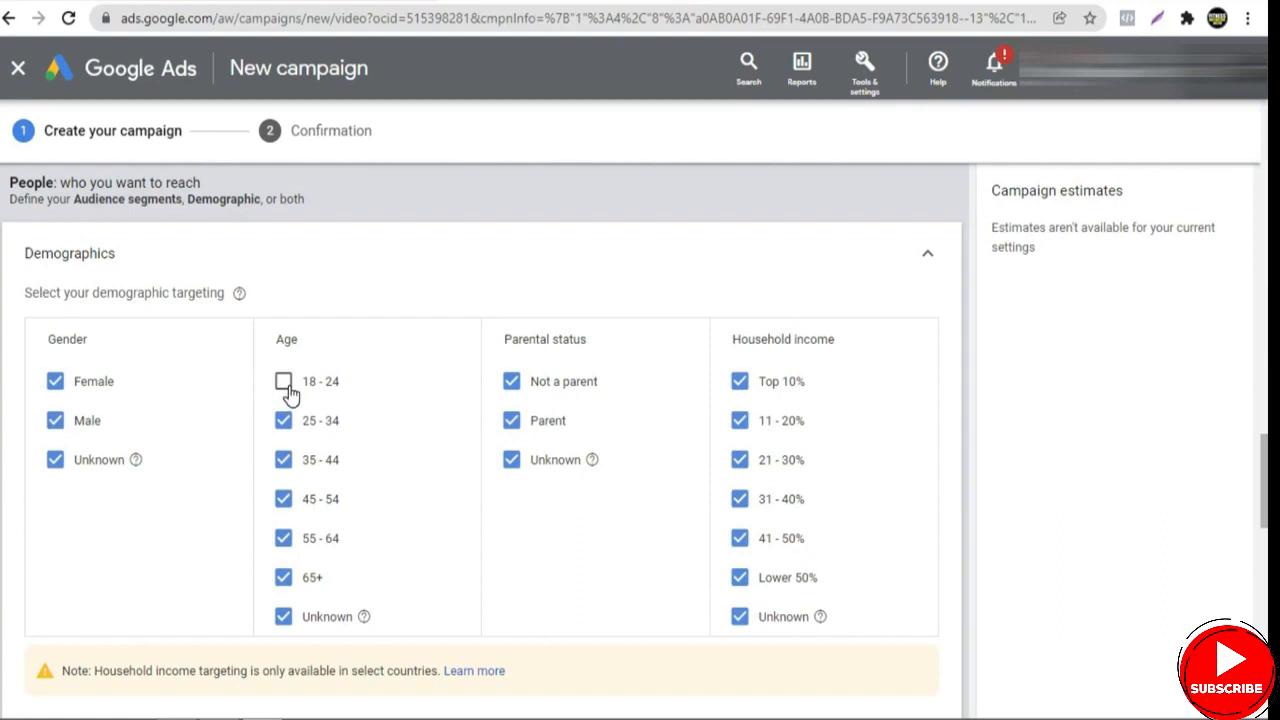
pyautogui.click(929, 257)
pyautogui.click(655, 300)
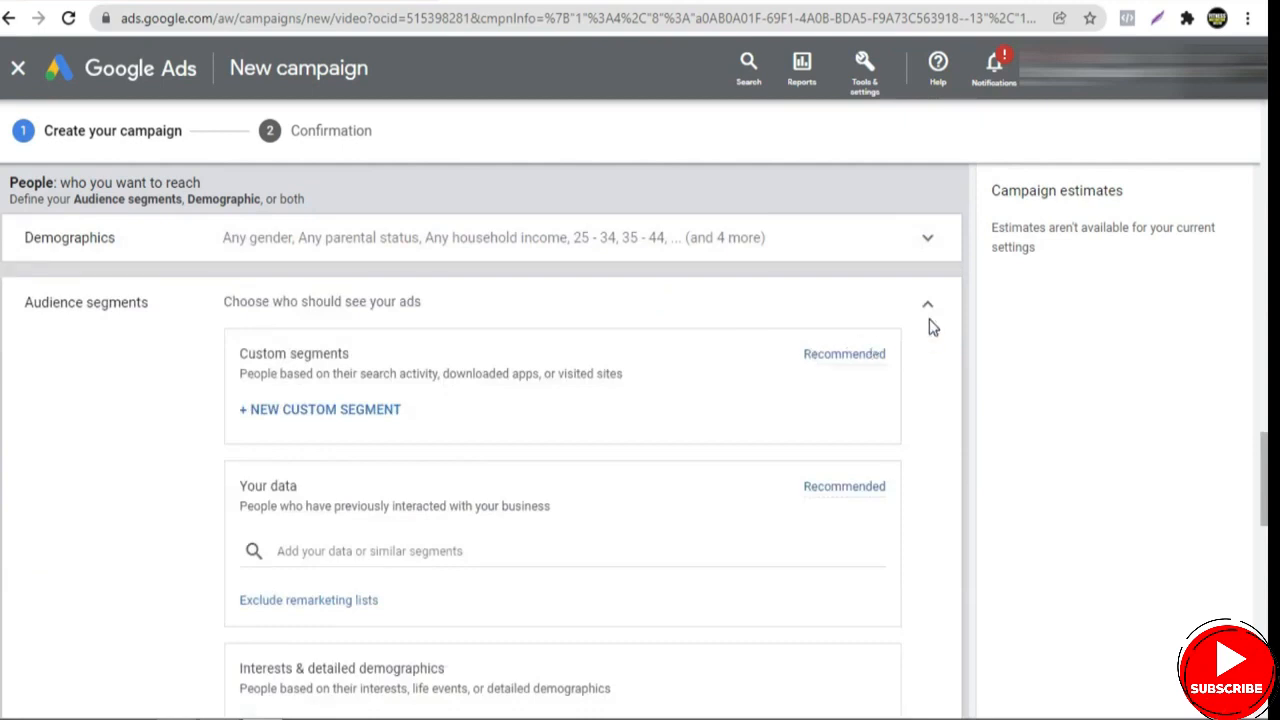
pyautogui.click(929, 320)
pyautogui.click(928, 312)
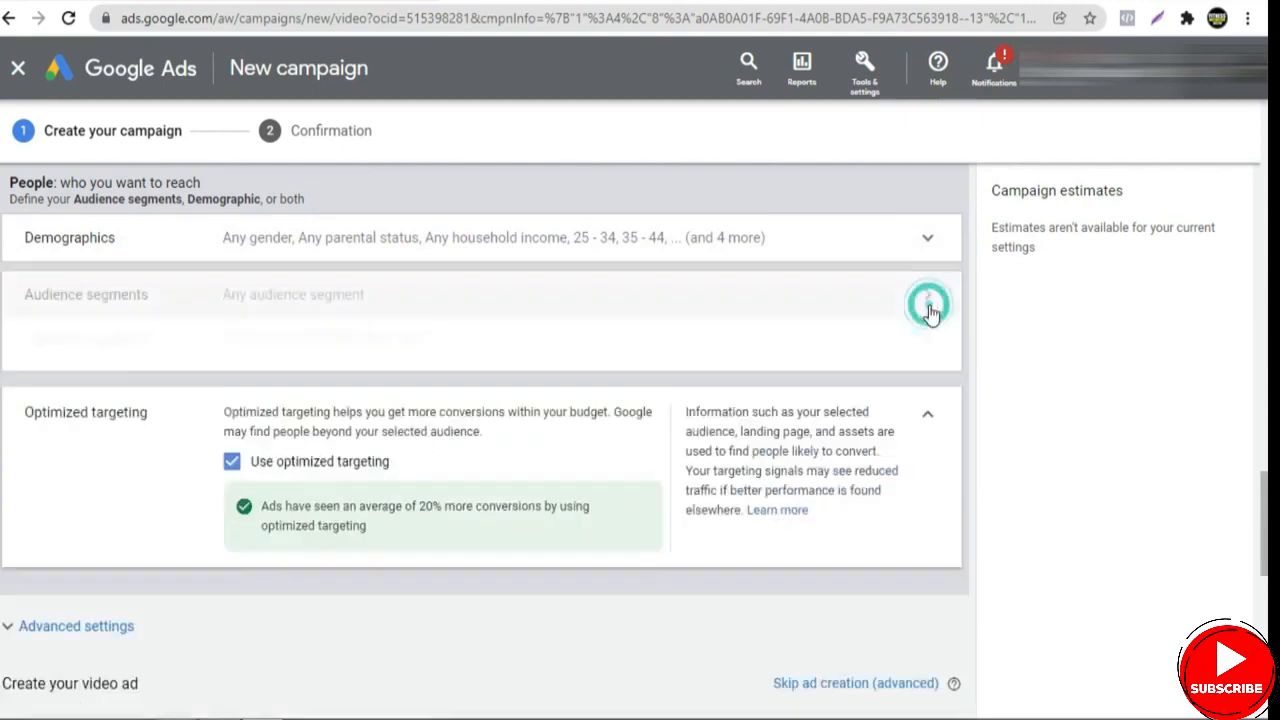
# Expand the ad group's advanced settings and examine the placement and topic options for content targeting.
pyautogui.scroll(-1, 1260, 543)
pyautogui.moveTo(1262, 543); pyautogui.dragTo(1262, 569)
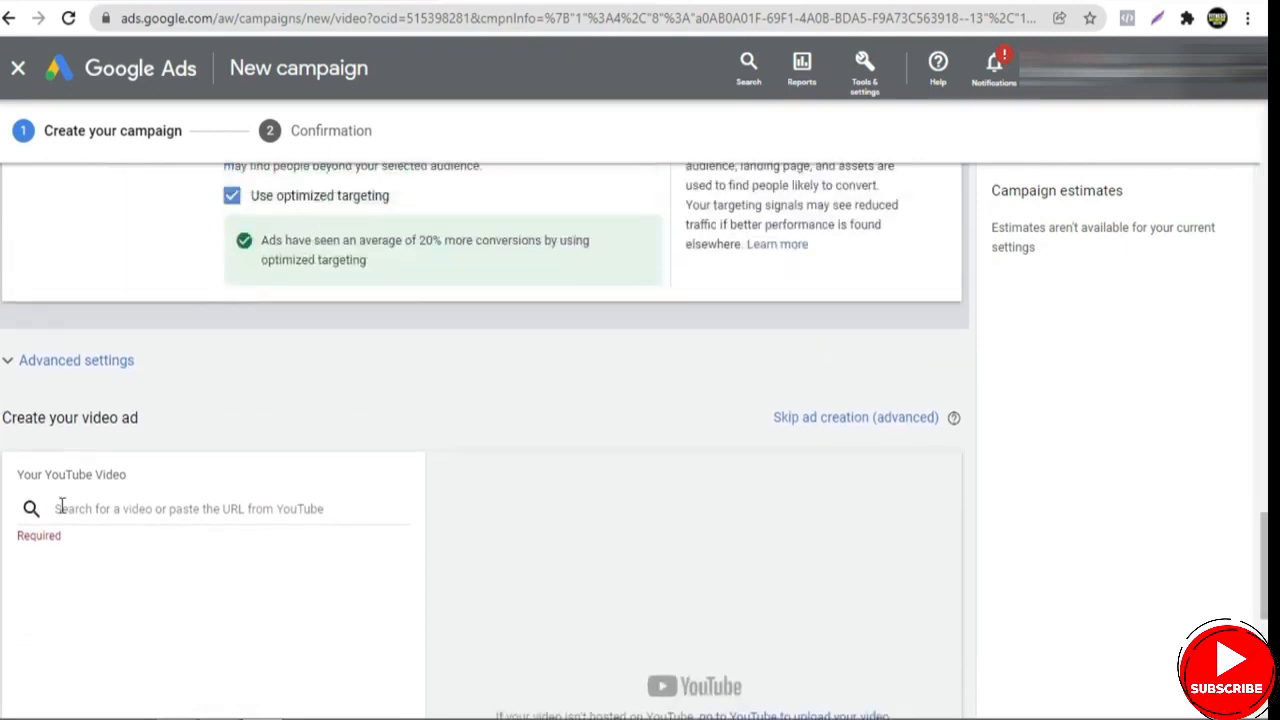
pyautogui.click(85, 373)
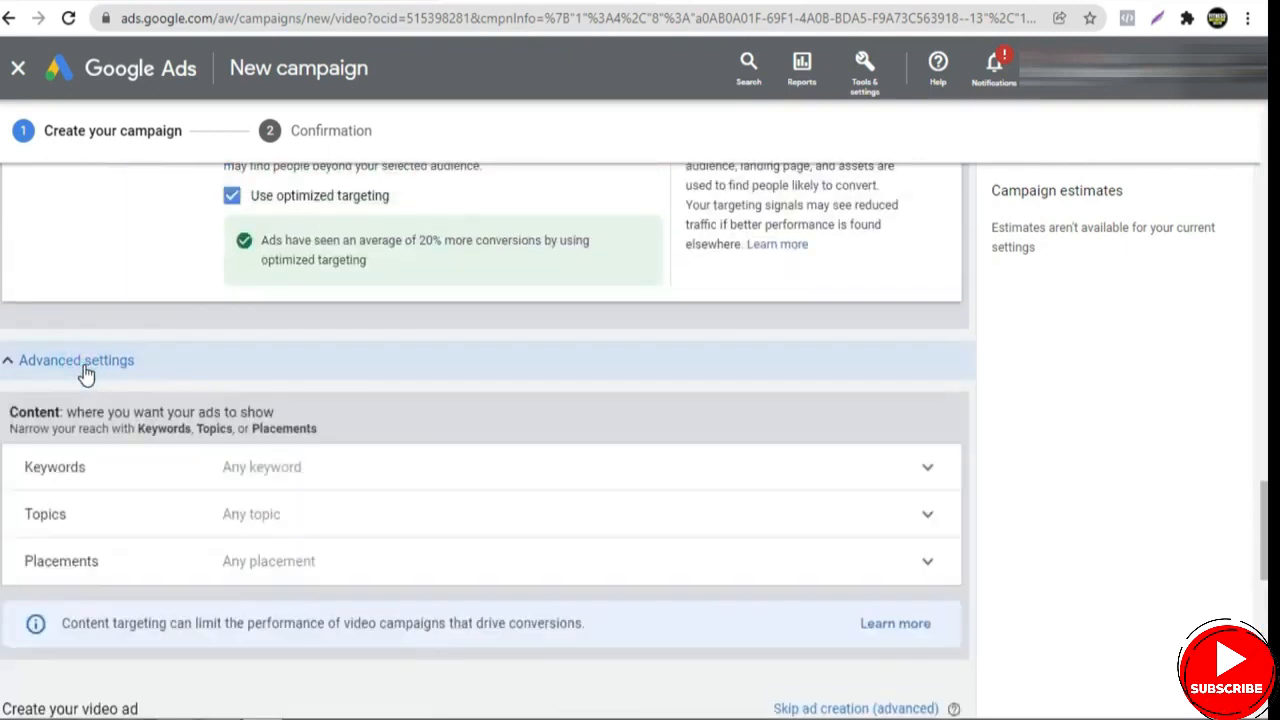
pyautogui.moveTo(1262, 530); pyautogui.dragTo(1262, 552)
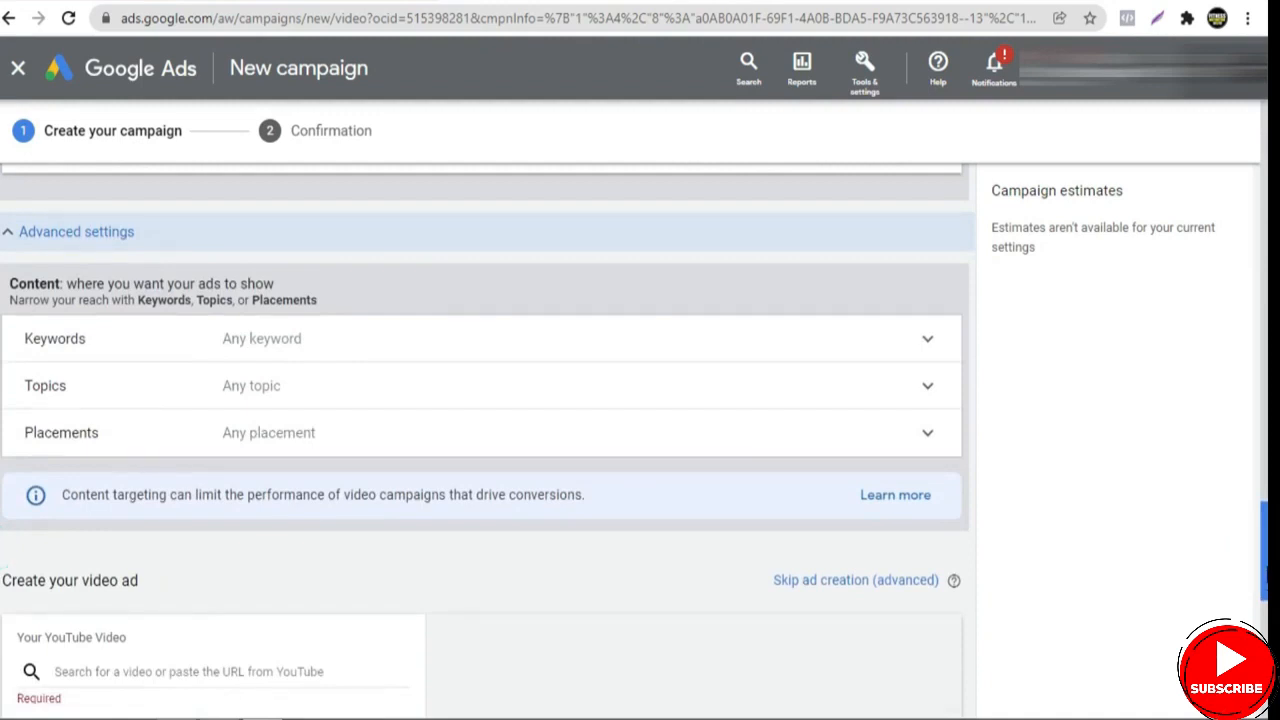
pyautogui.click(916, 442)
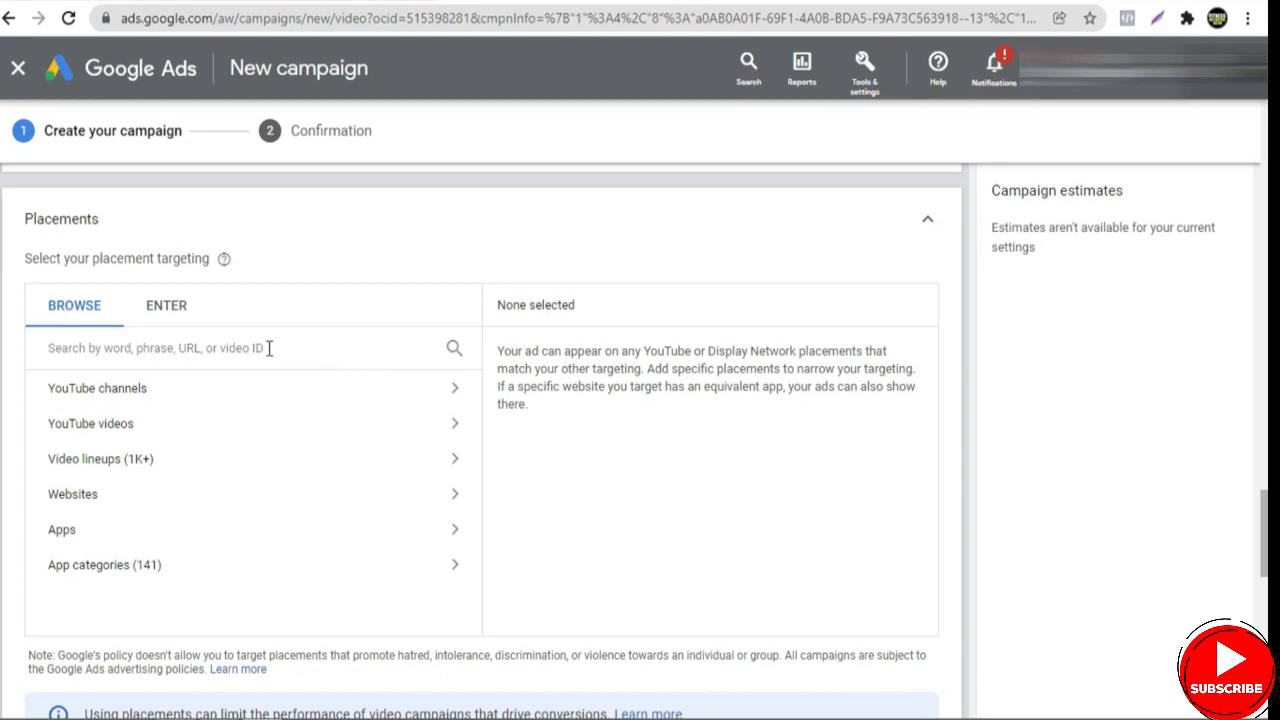
pyautogui.click(930, 226)
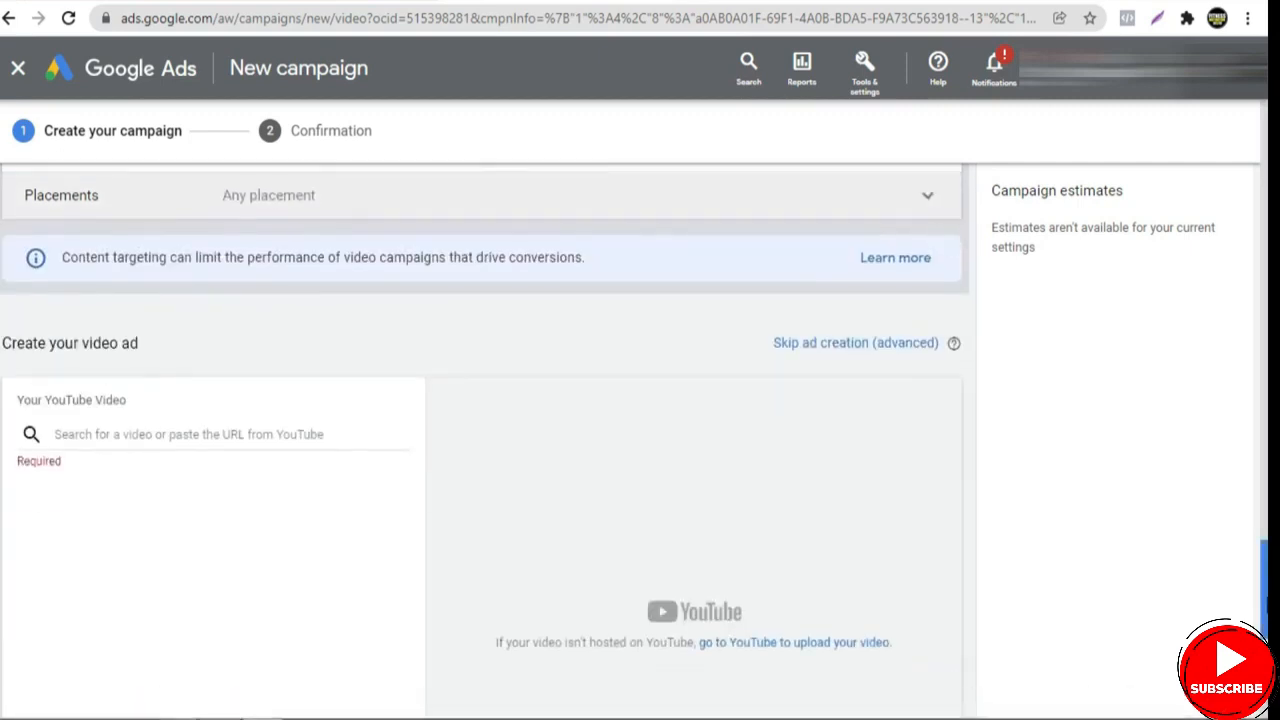
pyautogui.moveTo(1265, 601); pyautogui.dragTo(1265, 584)
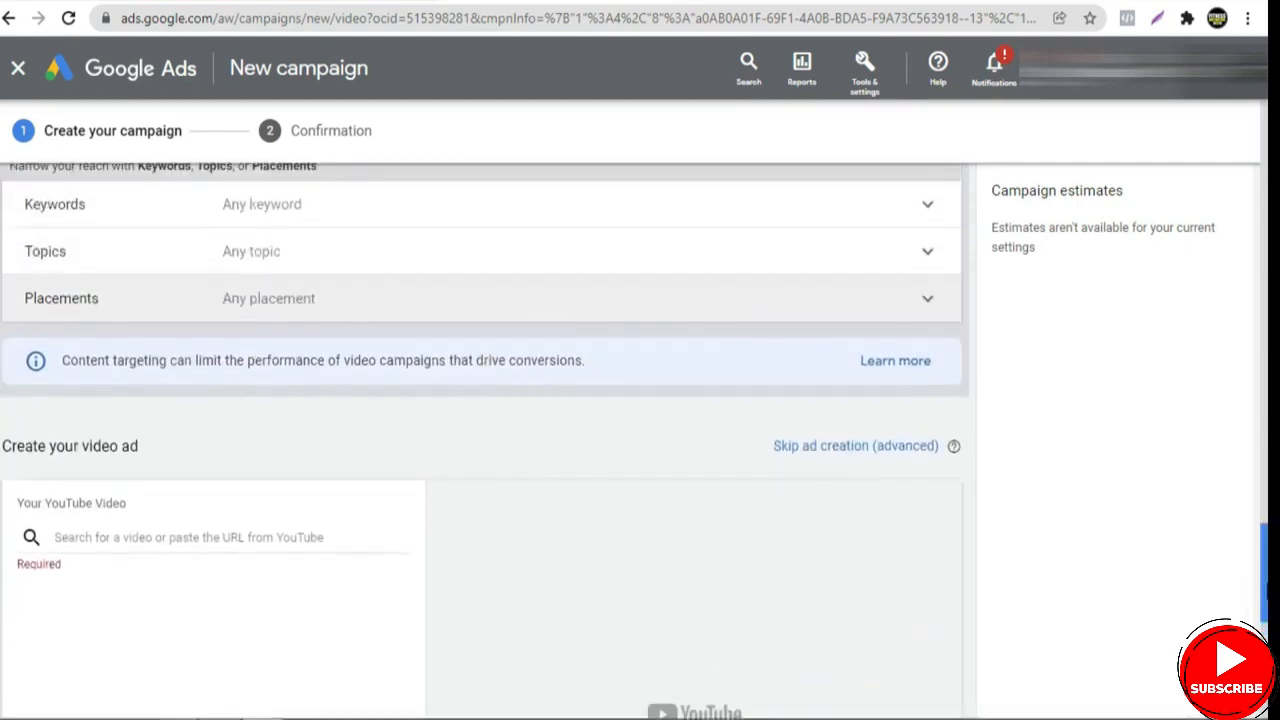
pyautogui.click(250, 268)
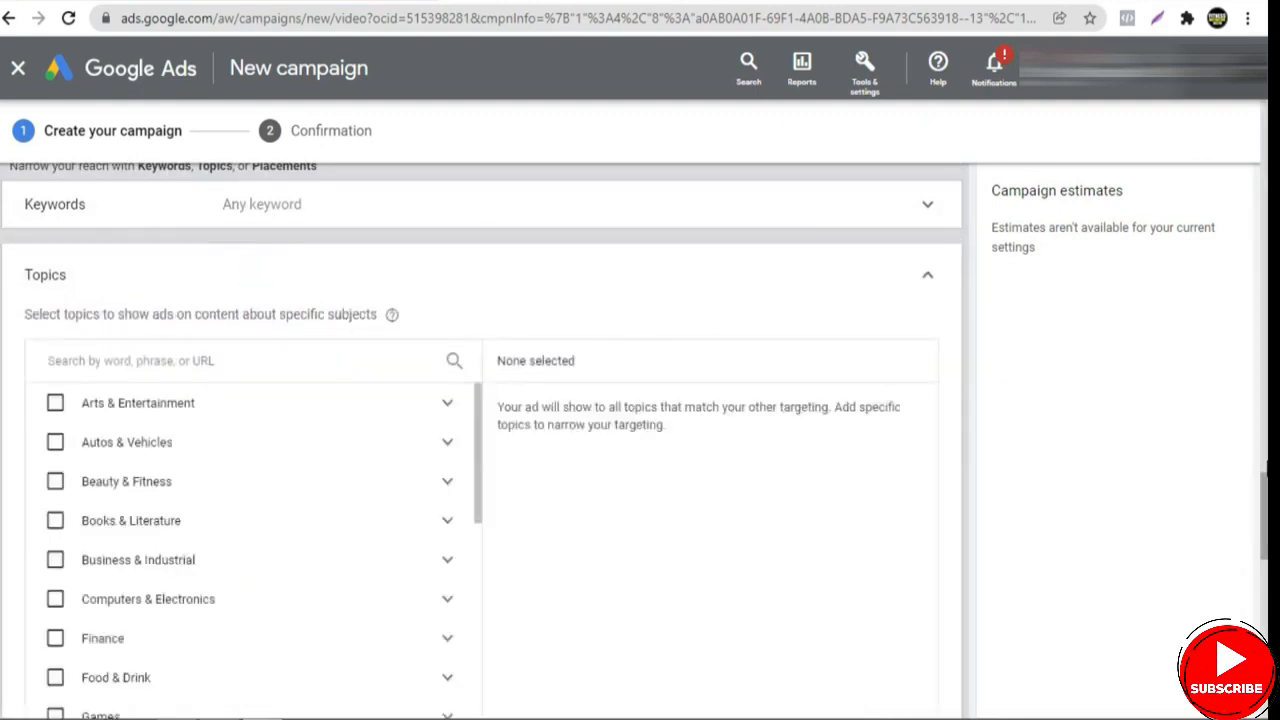
pyautogui.scroll(-1, 683, 389)
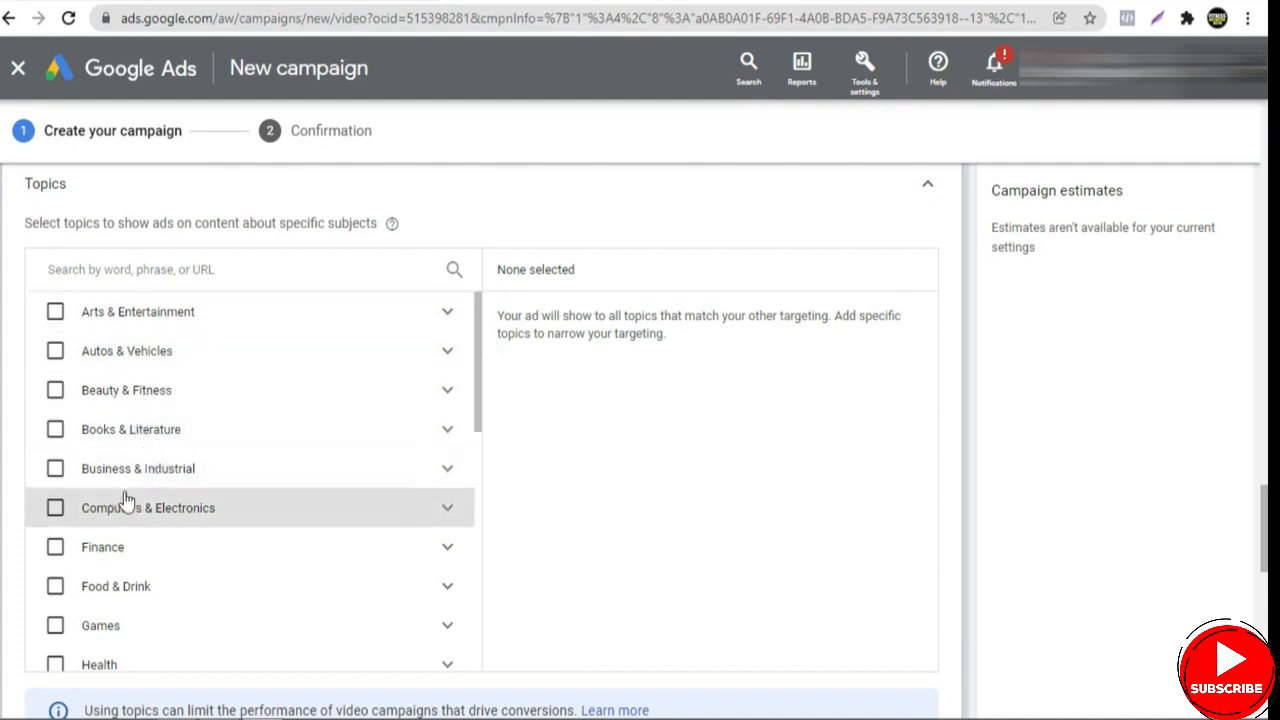
pyautogui.moveTo(480, 325); pyautogui.dragTo(520, 298)
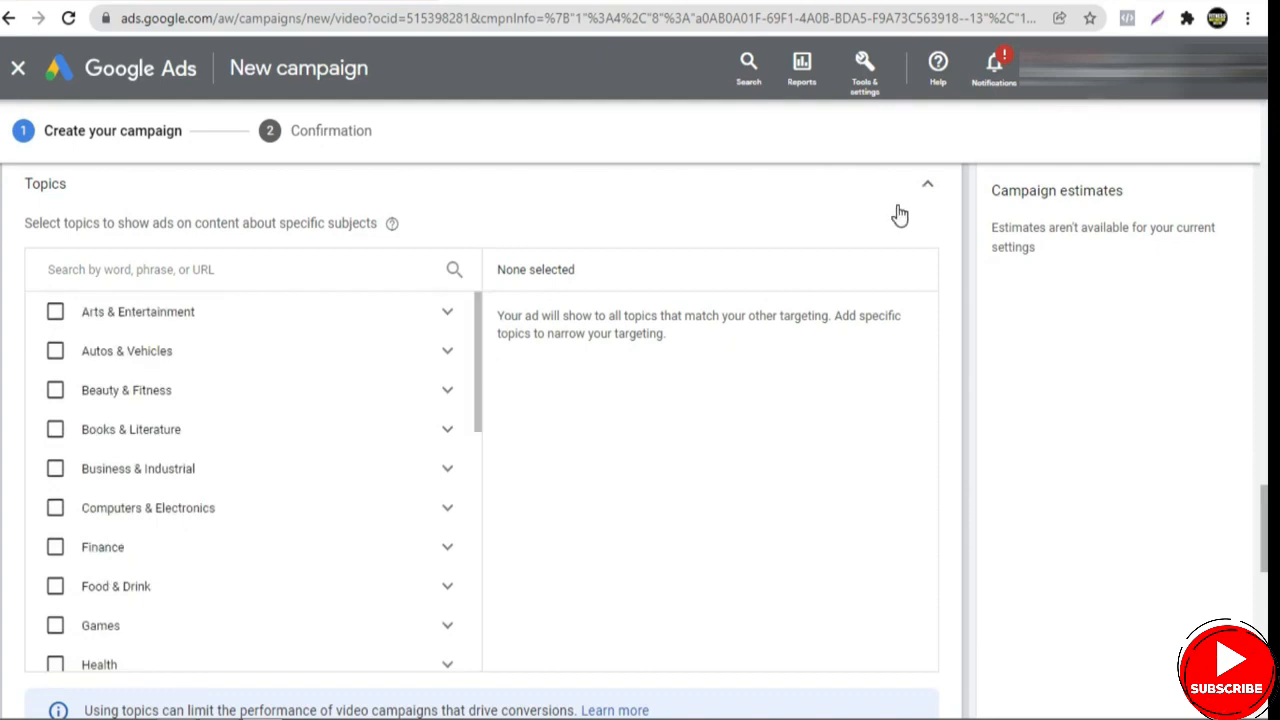
pyautogui.click(930, 200)
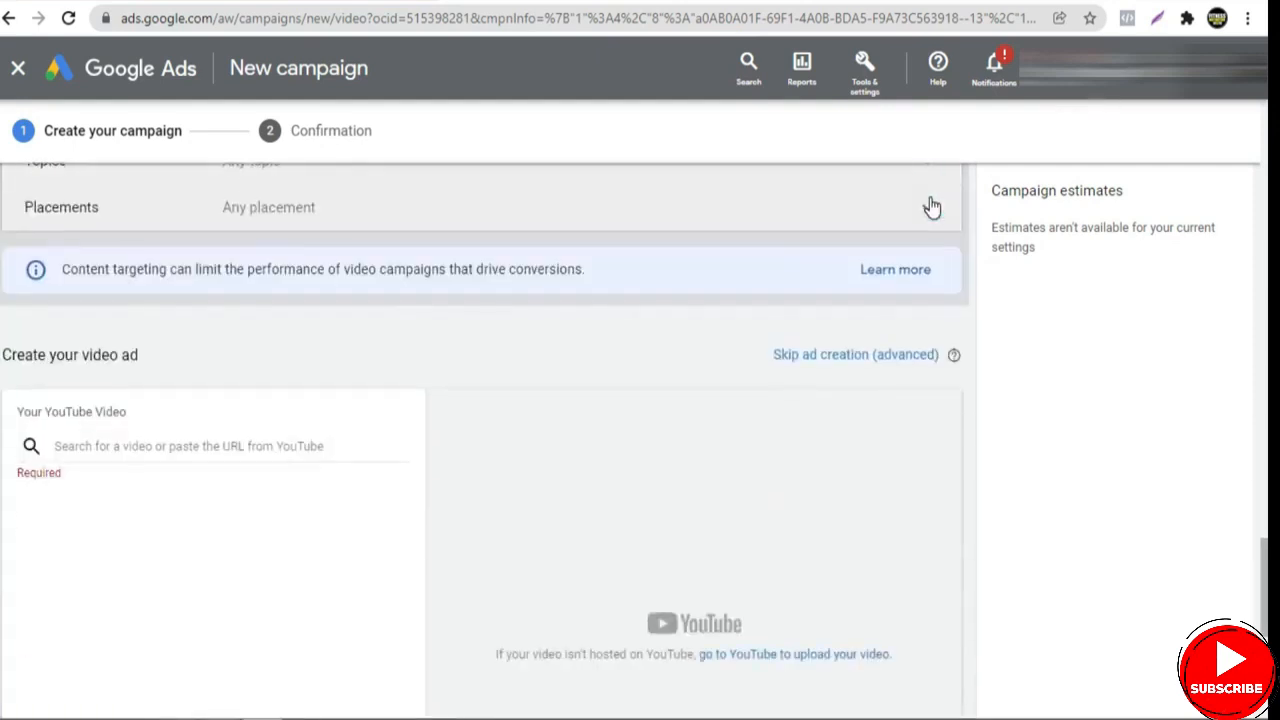
# Copy mindset, manifestation, personal development, law of attraction, affirmaions and tony robbins from the Notepad file into the ad group's keyword targeting.
pyautogui.moveTo(1266, 560); pyautogui.dragTo(1267, 532)
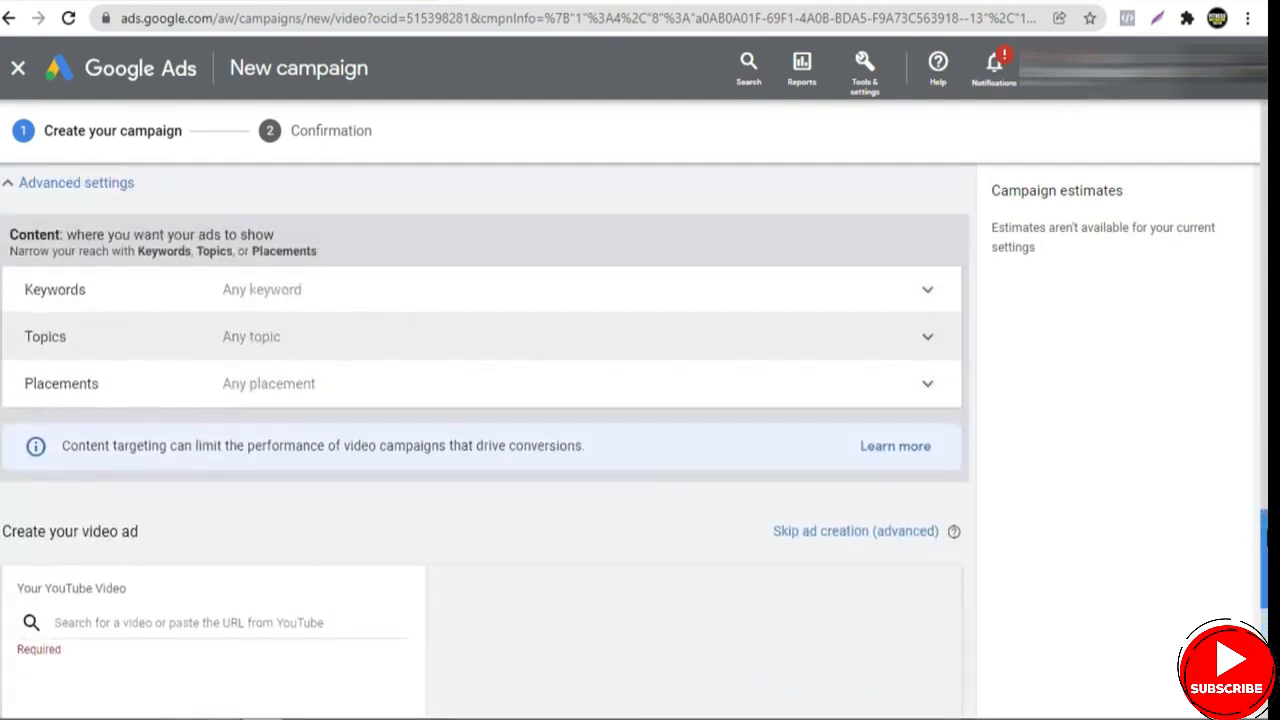
pyautogui.click(866, 287)
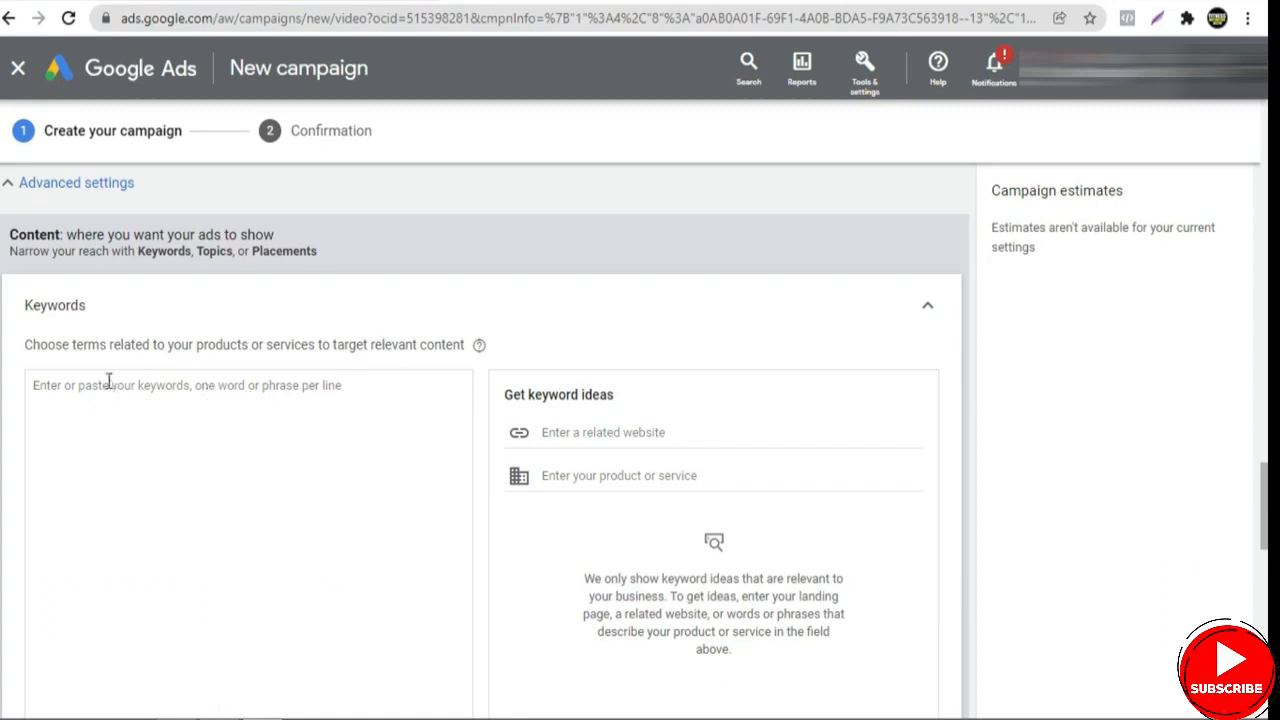
pyautogui.scroll(-1, 1265, 457)
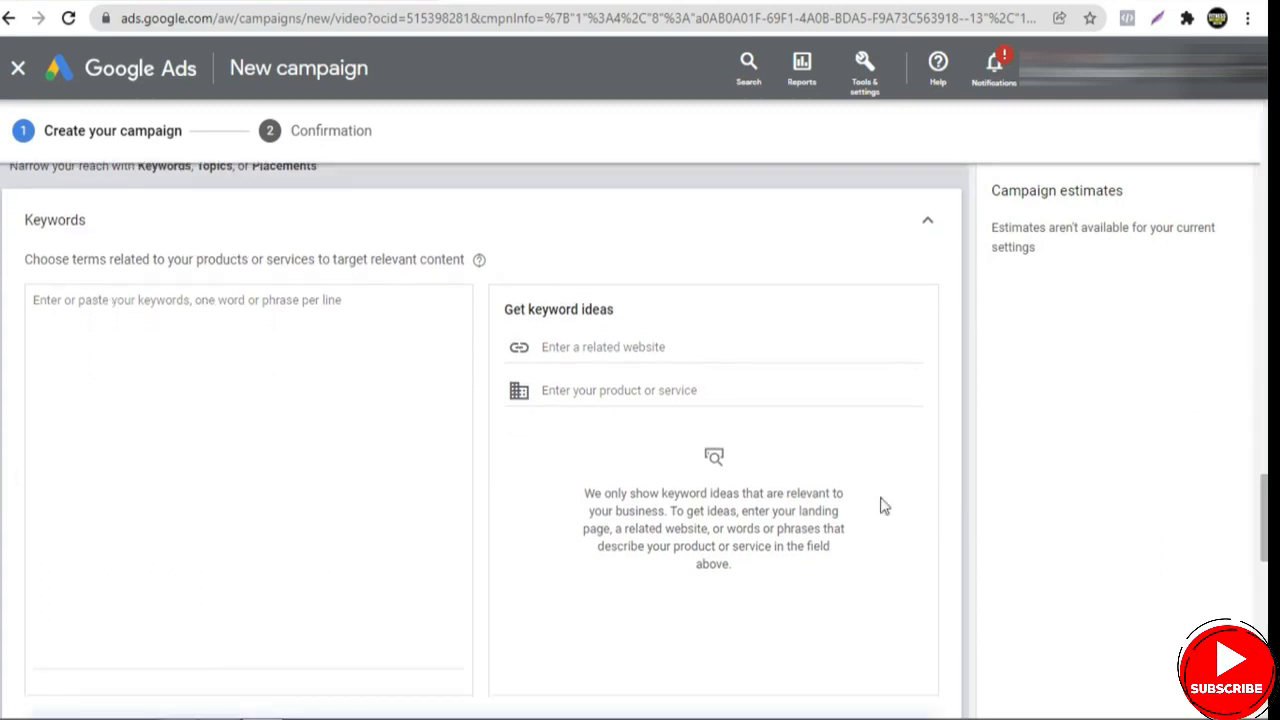
pyautogui.click(281, 365)
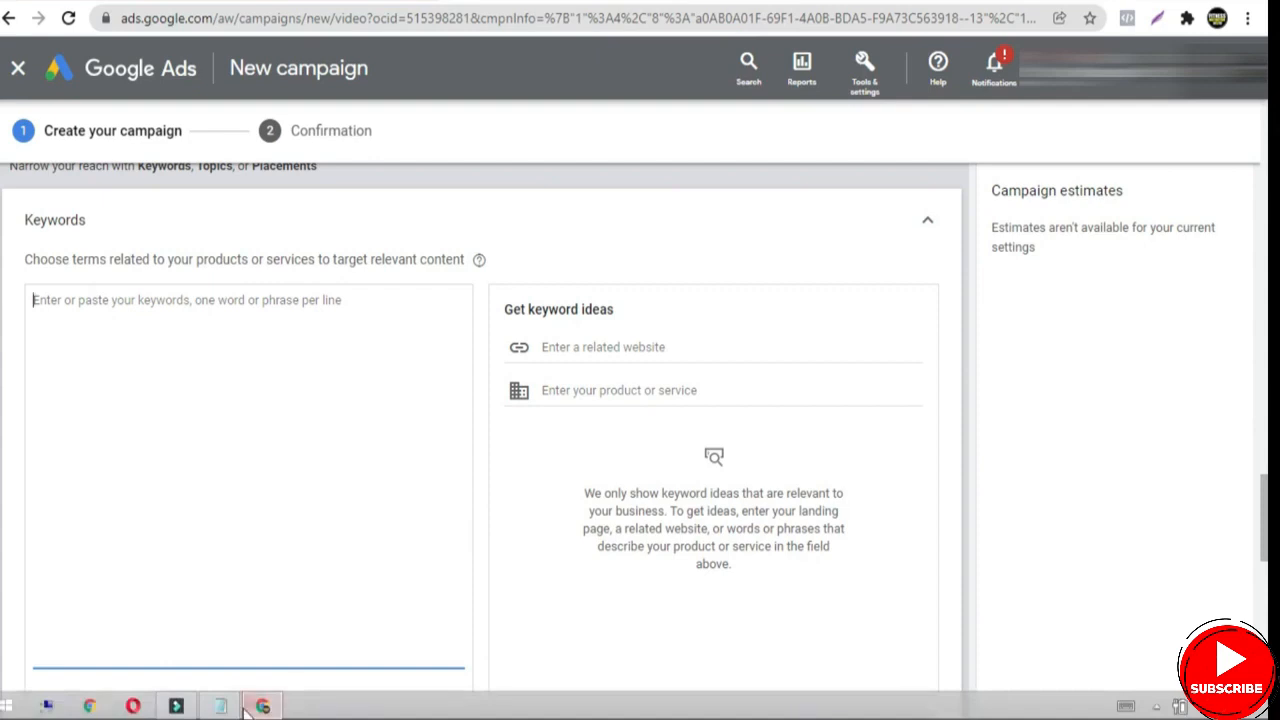
pyautogui.click(225, 707)
pyautogui.moveTo(805, 408); pyautogui.dragTo(707, 318)
pyautogui.hotkey('ctrl', 'c')
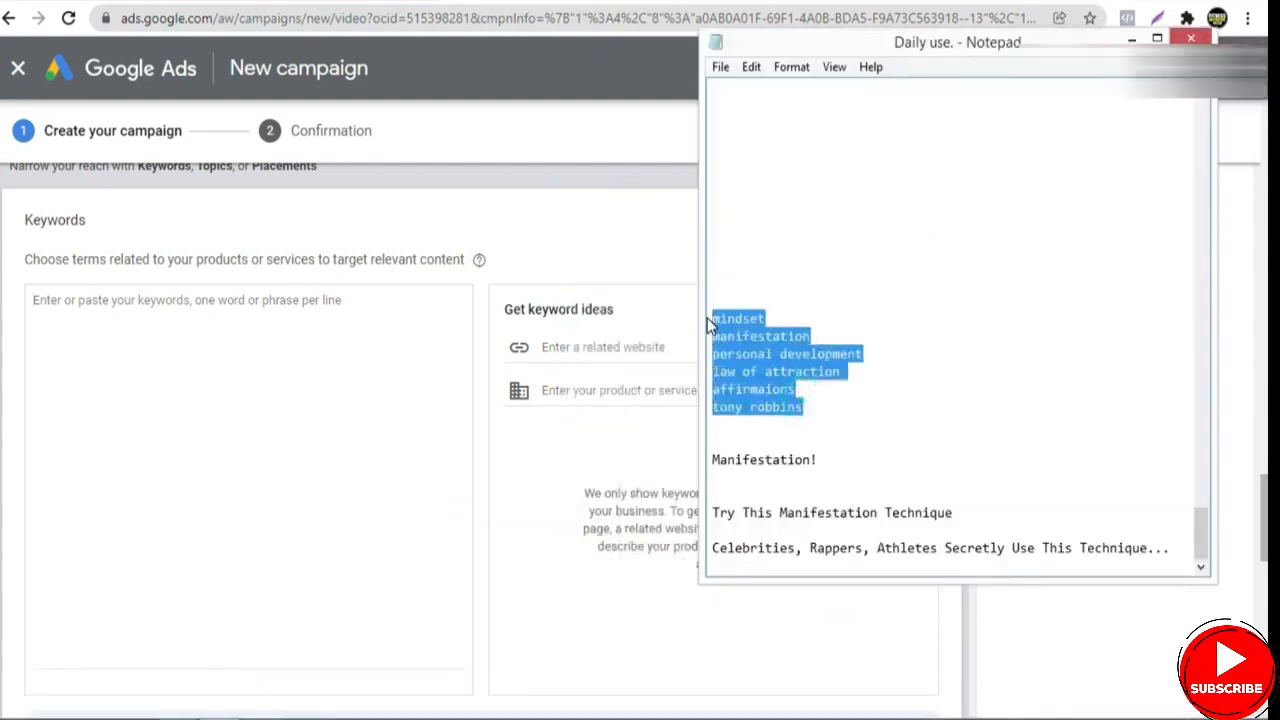
pyautogui.click(326, 407)
pyautogui.hotkey('ctrl', 'v')
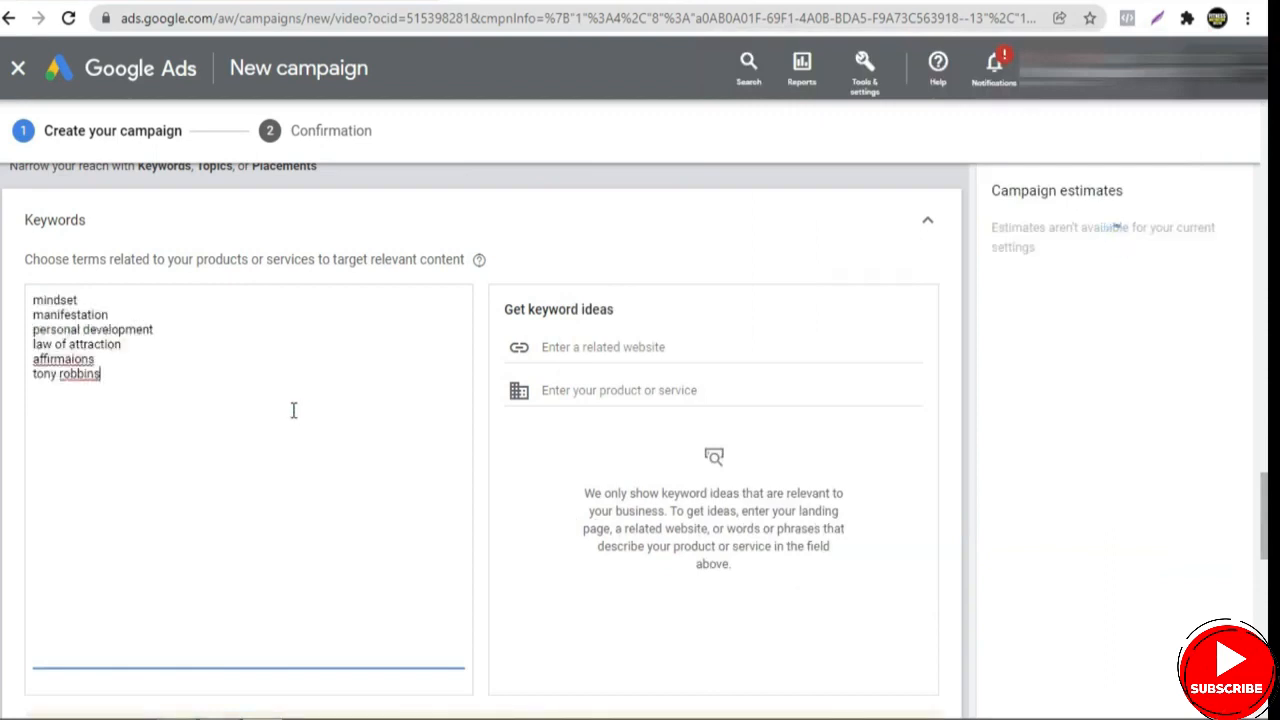
pyautogui.doubleClick(72, 301)
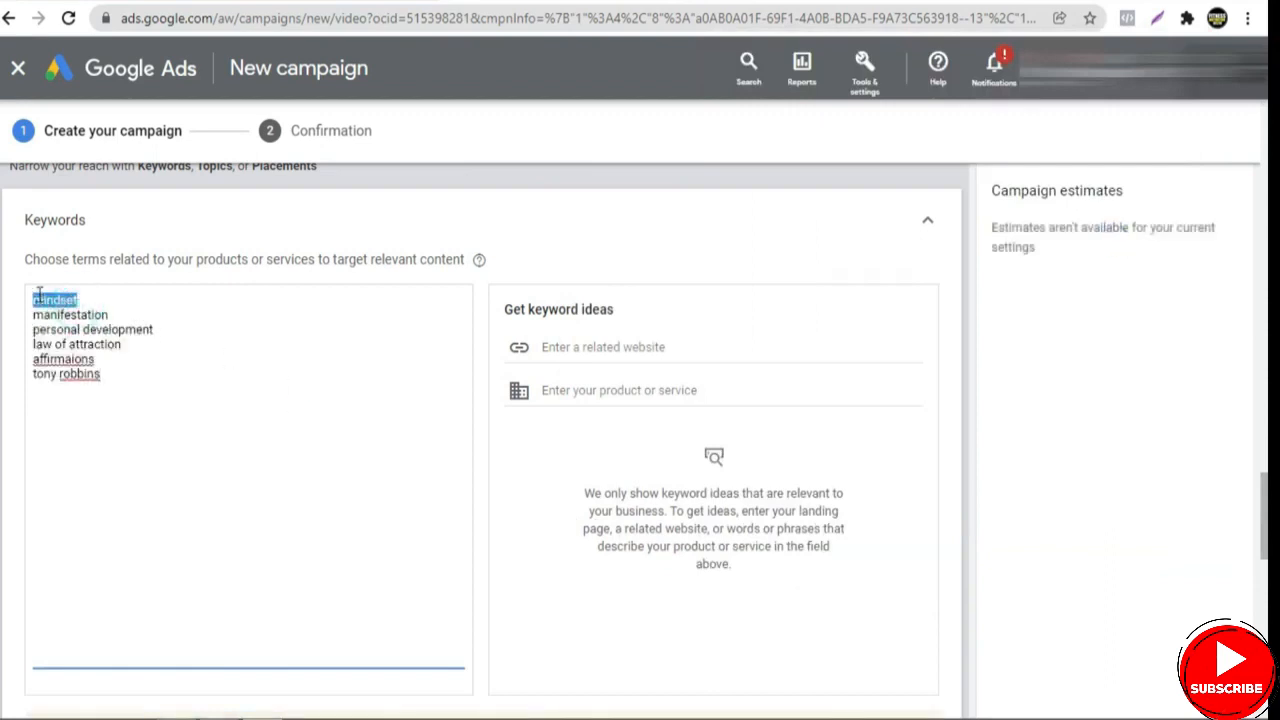
pyautogui.moveTo(109, 312); pyautogui.dragTo(42, 314)
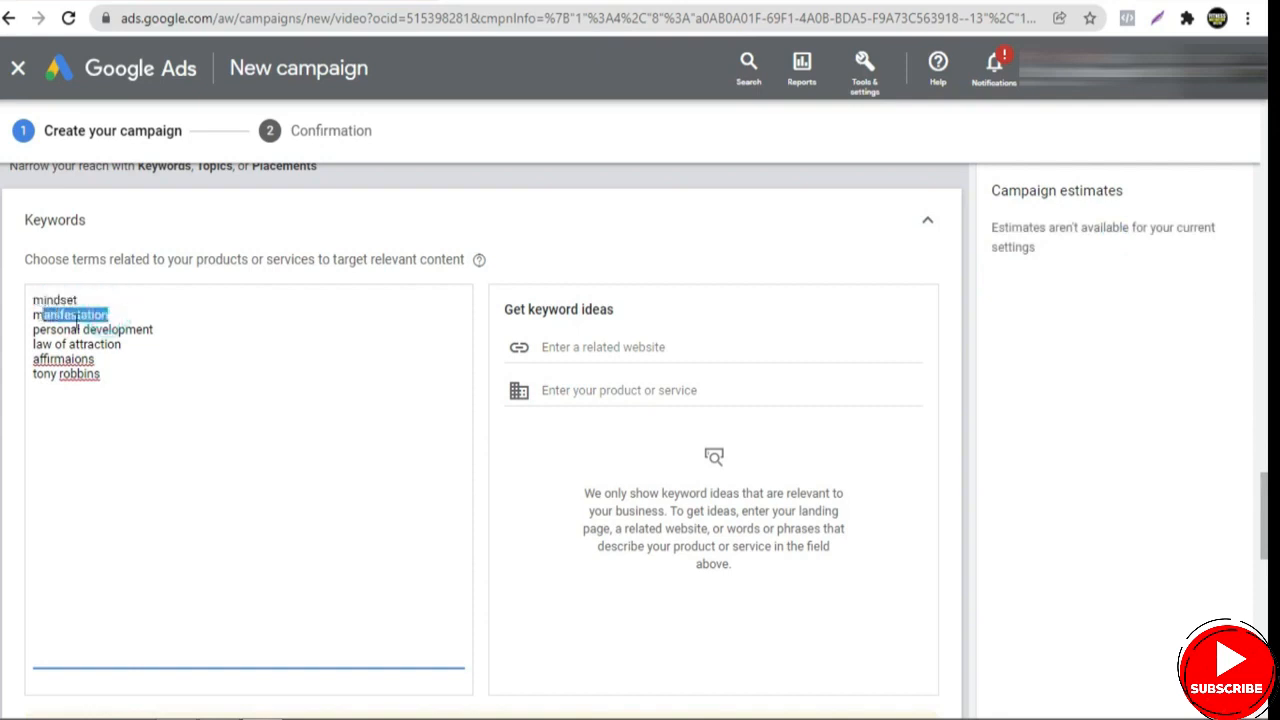
pyautogui.moveTo(155, 332); pyautogui.dragTo(35, 329)
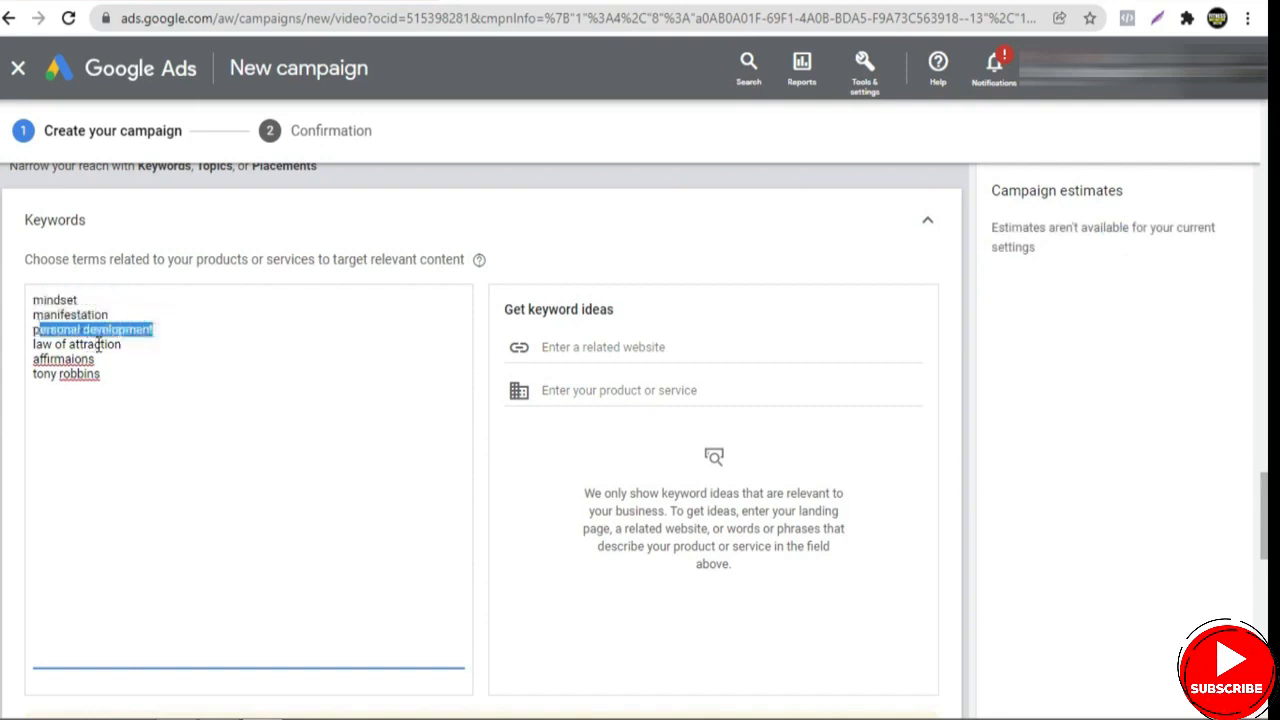
# Review the list of terms entered in the ad group's keyword targeting, from mindset to tony robbins, and collapse the Keywords section.
pyautogui.moveTo(119, 345); pyautogui.dragTo(35, 390)
pyautogui.click(131, 377)
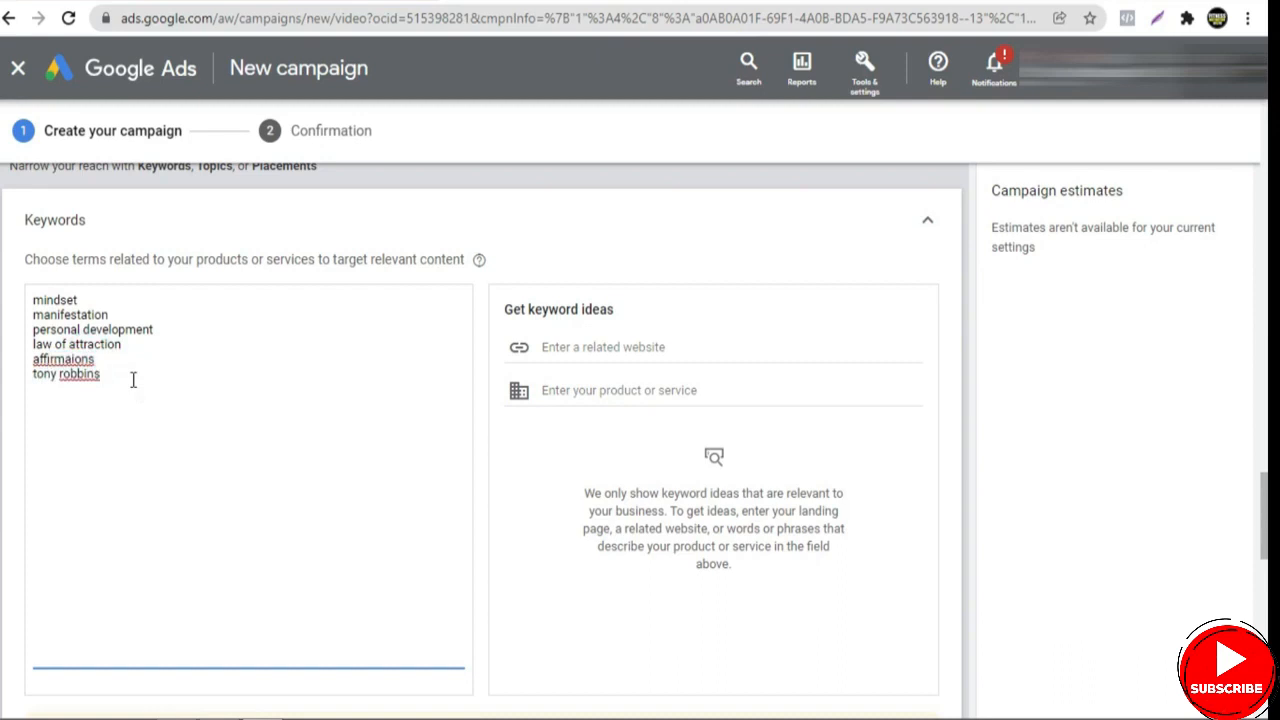
pyautogui.doubleClick(77, 297)
pyautogui.moveTo(100, 391)
pyautogui.mouseDown()
pyautogui.moveTo(34, 299)
pyautogui.moveTo(72, 388)
pyautogui.moveTo(105, 398)
pyautogui.mouseUp()
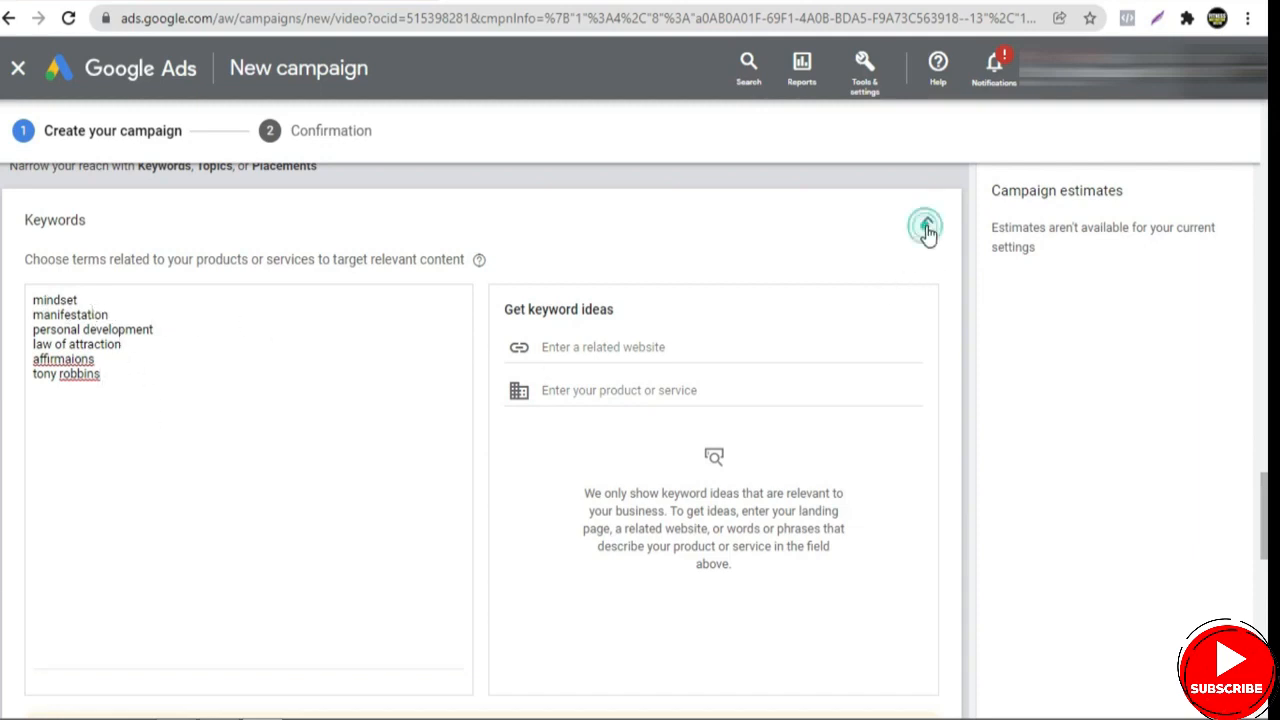
pyautogui.click(927, 224)
# Switch to YouTube Studio and copy the shareable link of the unlisted video "You Must Take Risk".
pyautogui.scroll(-2, 480, 400)
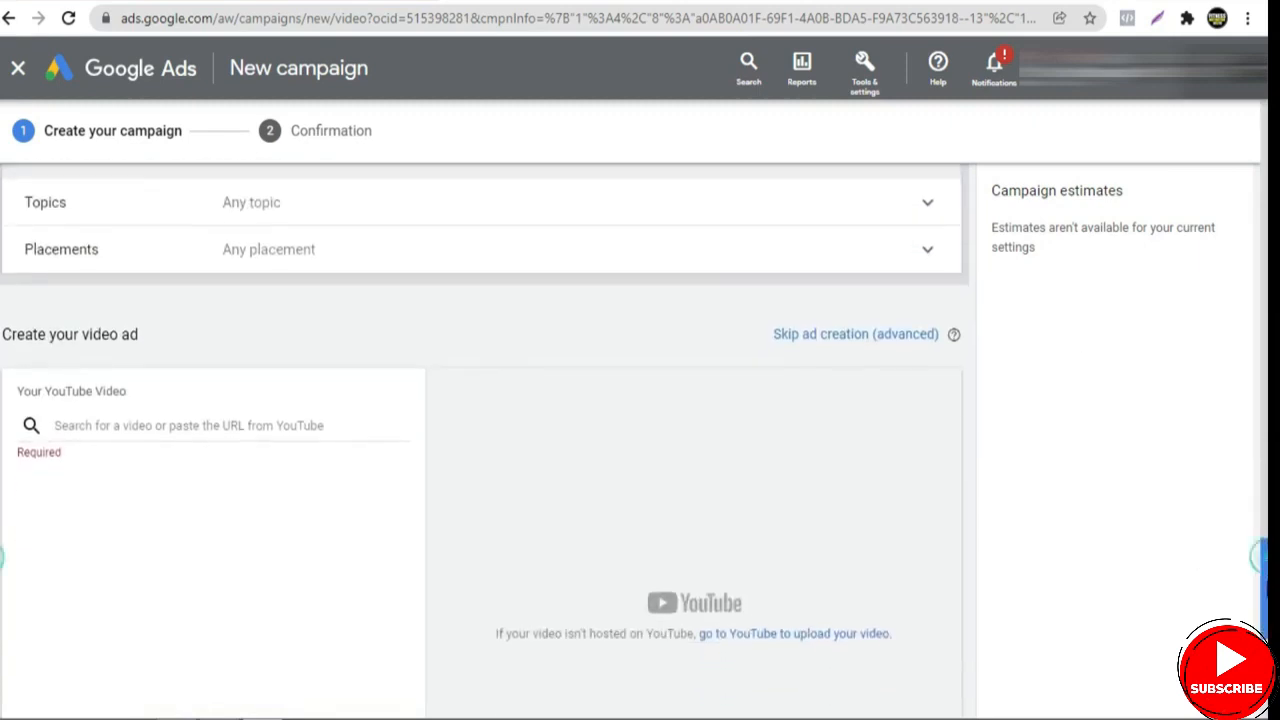
pyautogui.scroll(-1, 323, 211)
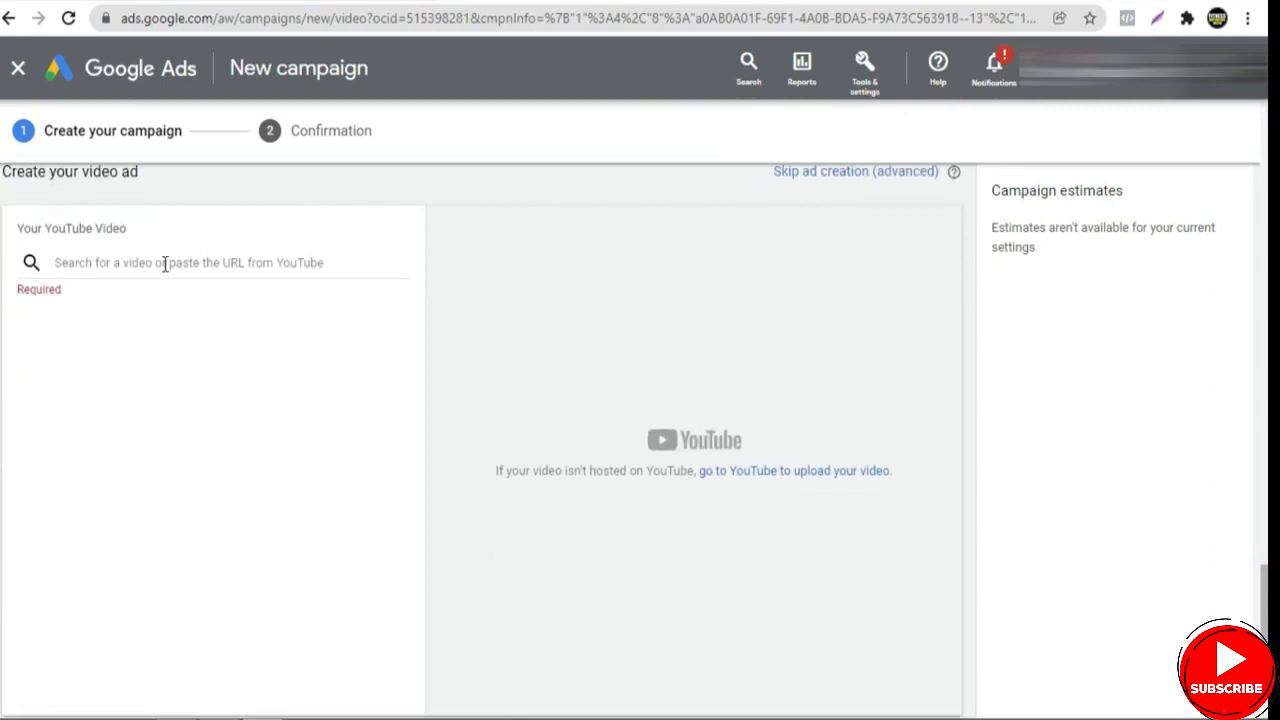
pyautogui.hotkey('ctrl', 'Tab')
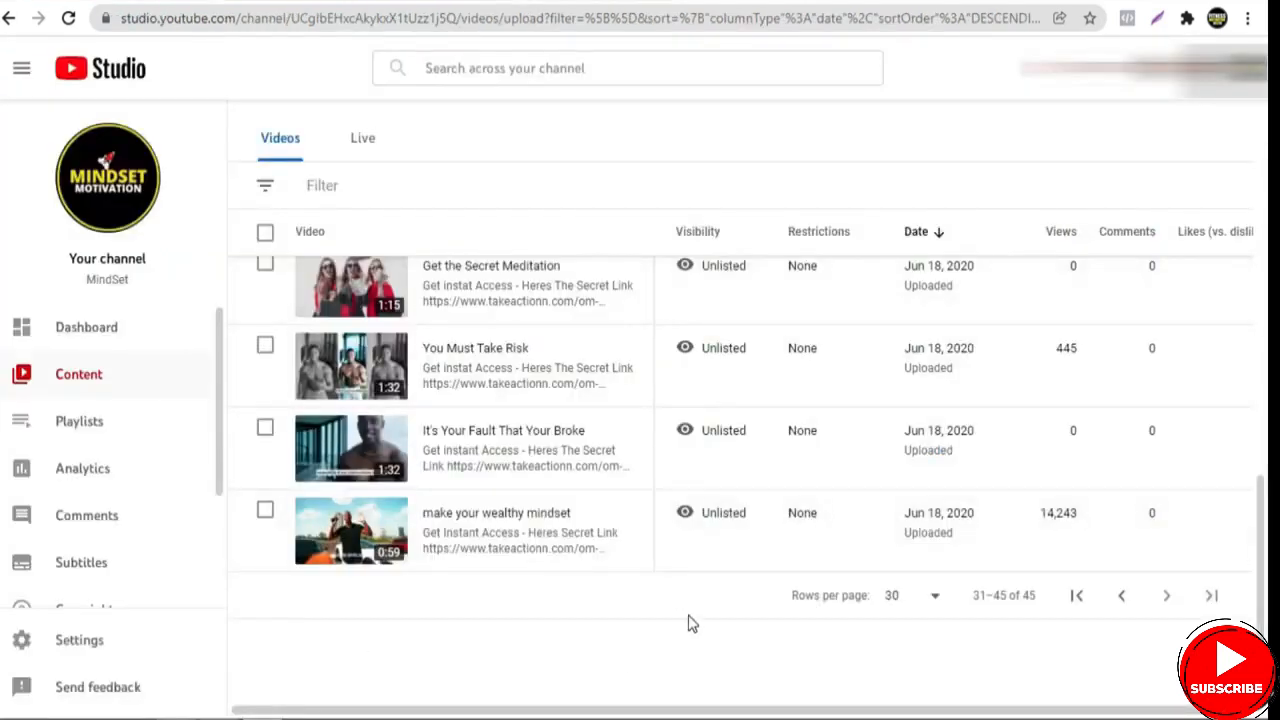
pyautogui.click(731, 358)
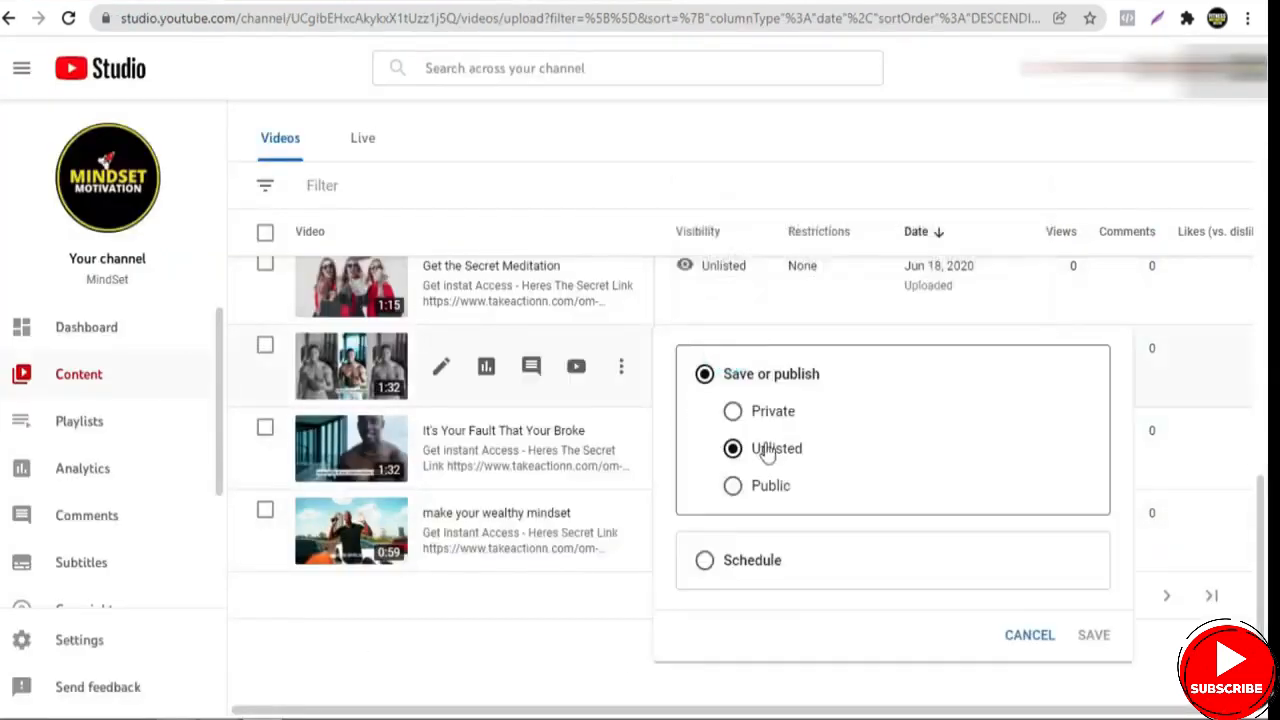
pyautogui.click(620, 370)
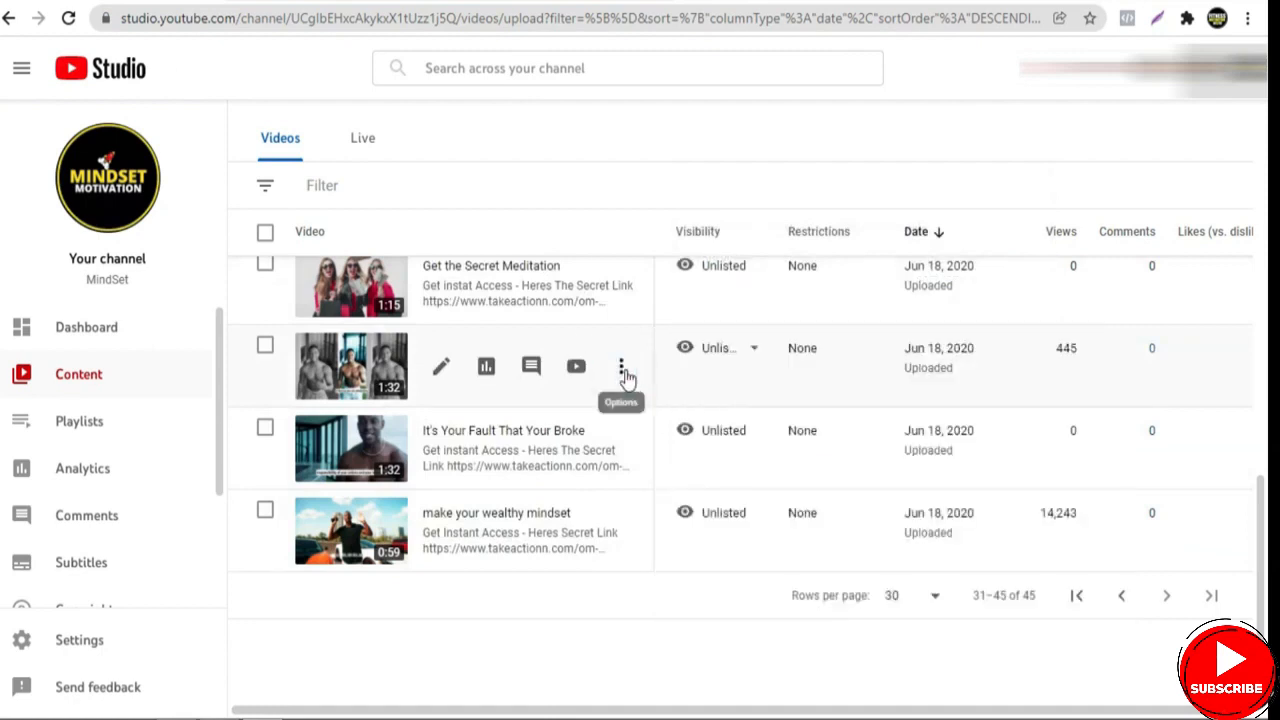
pyautogui.click(621, 368)
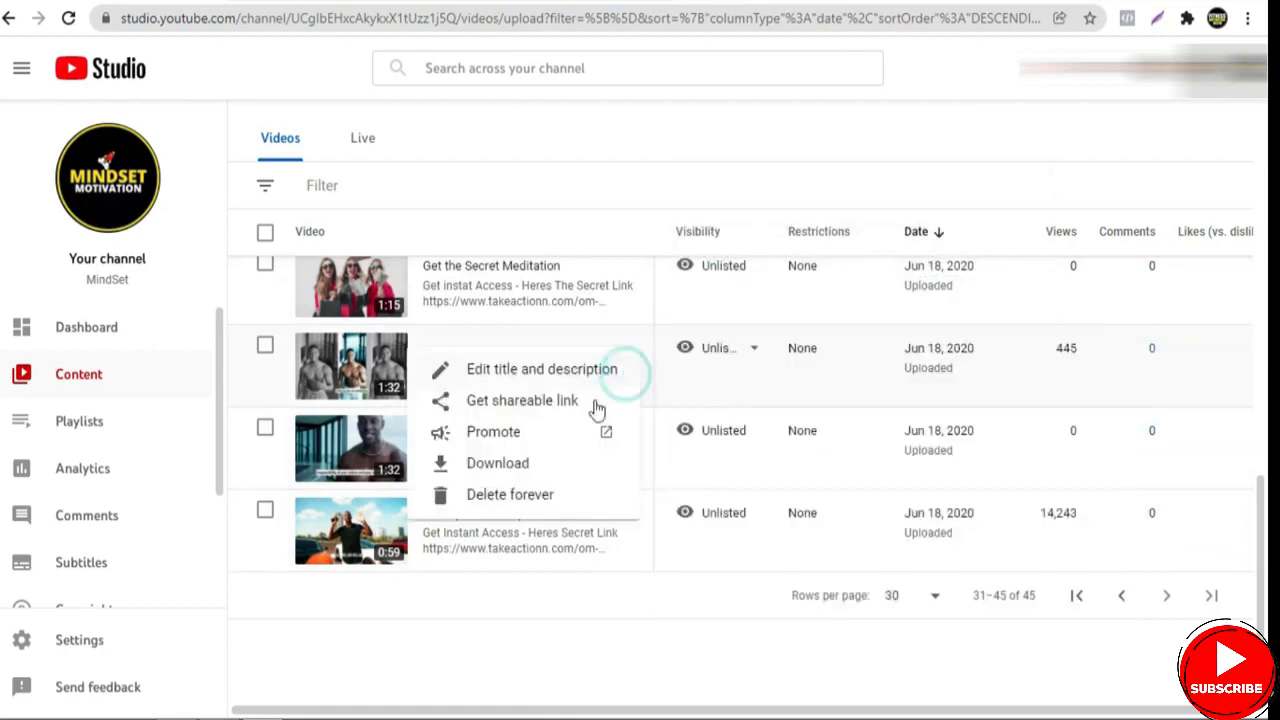
pyautogui.click(530, 402)
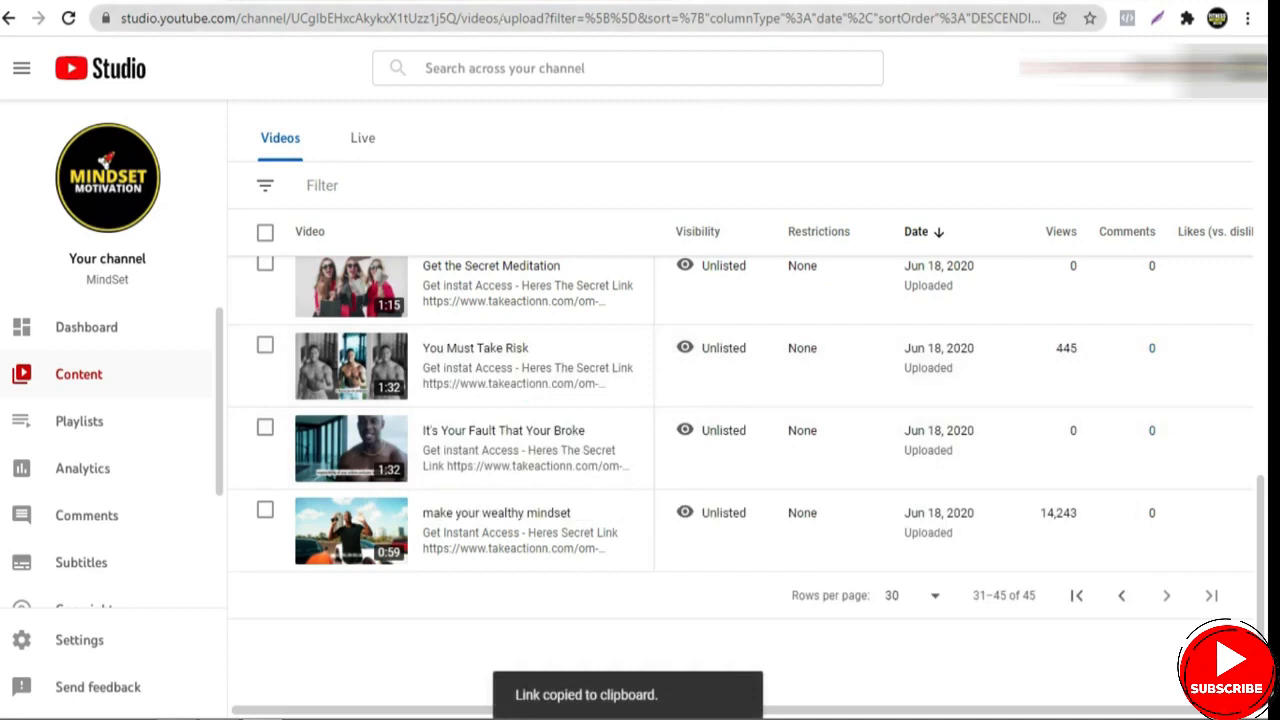
# Return to the Google Ads campaign and paste the copied link as the YouTube video for the ad.
pyautogui.click(562, 2)
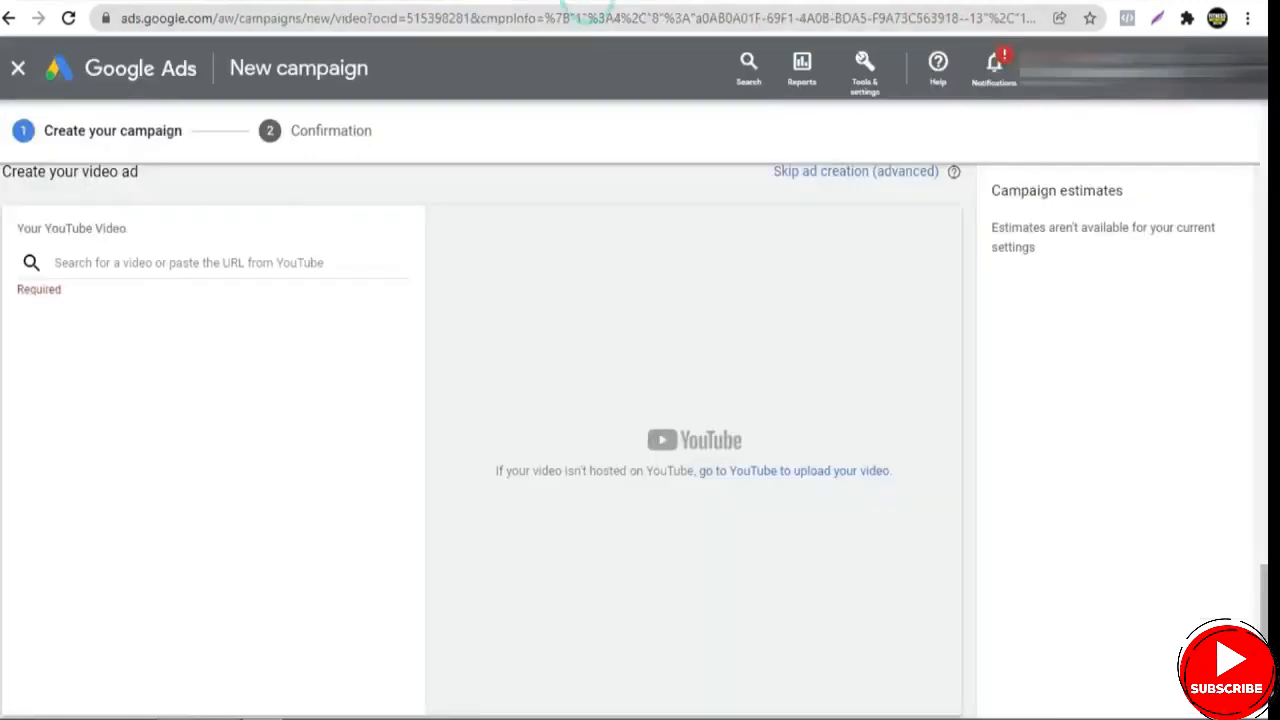
pyautogui.click(208, 263)
pyautogui.hotkey('ctrl', 'v')
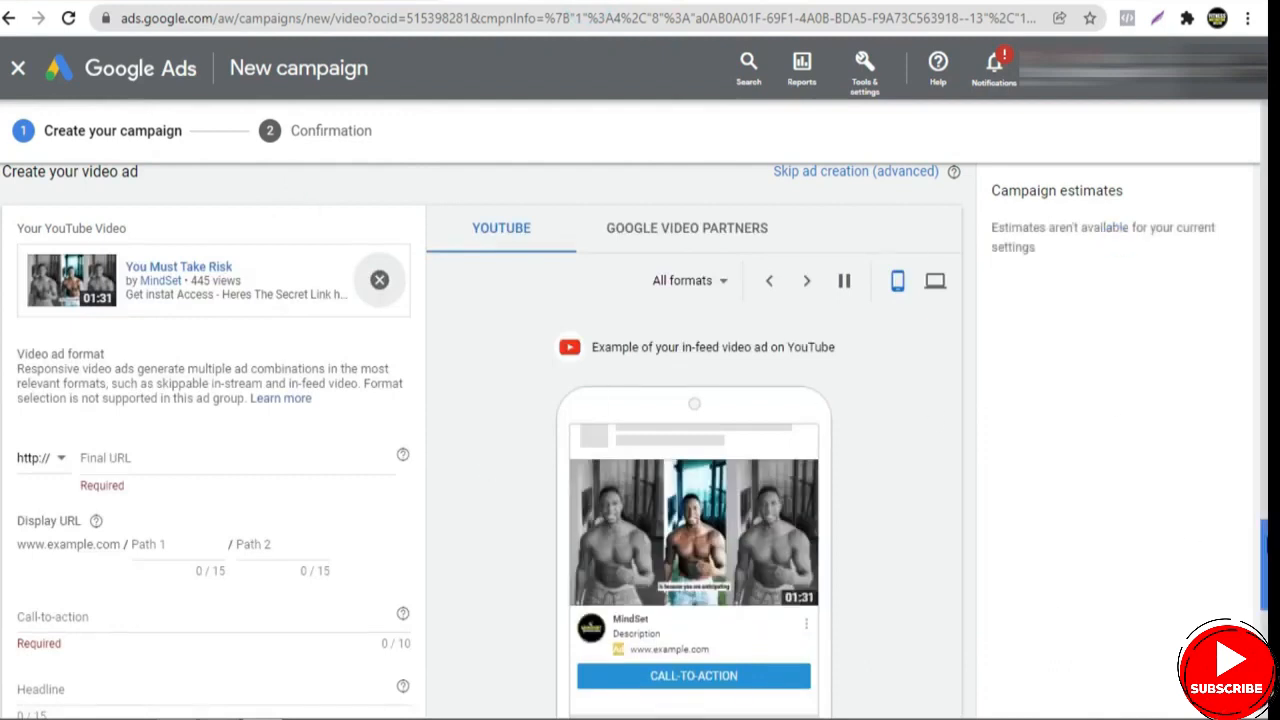
pyautogui.scroll(-2, 966, 506)
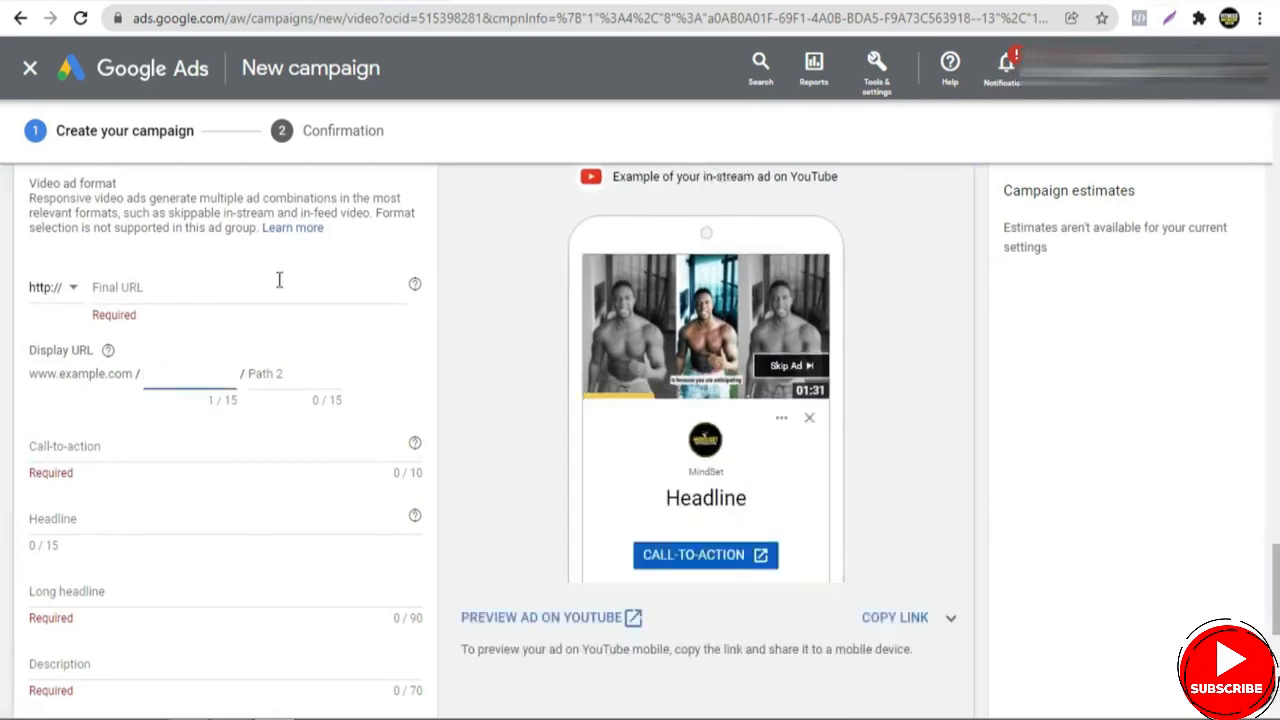
pyautogui.click(262, 282)
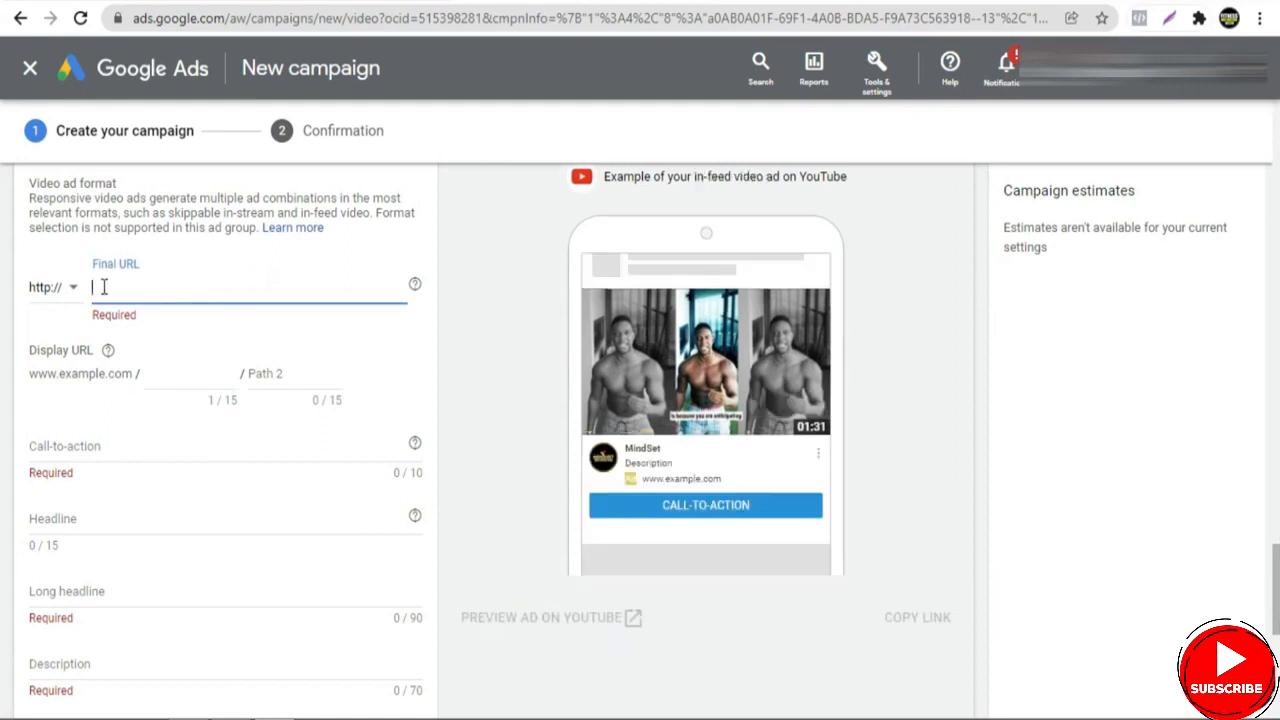
pyautogui.click(52, 290)
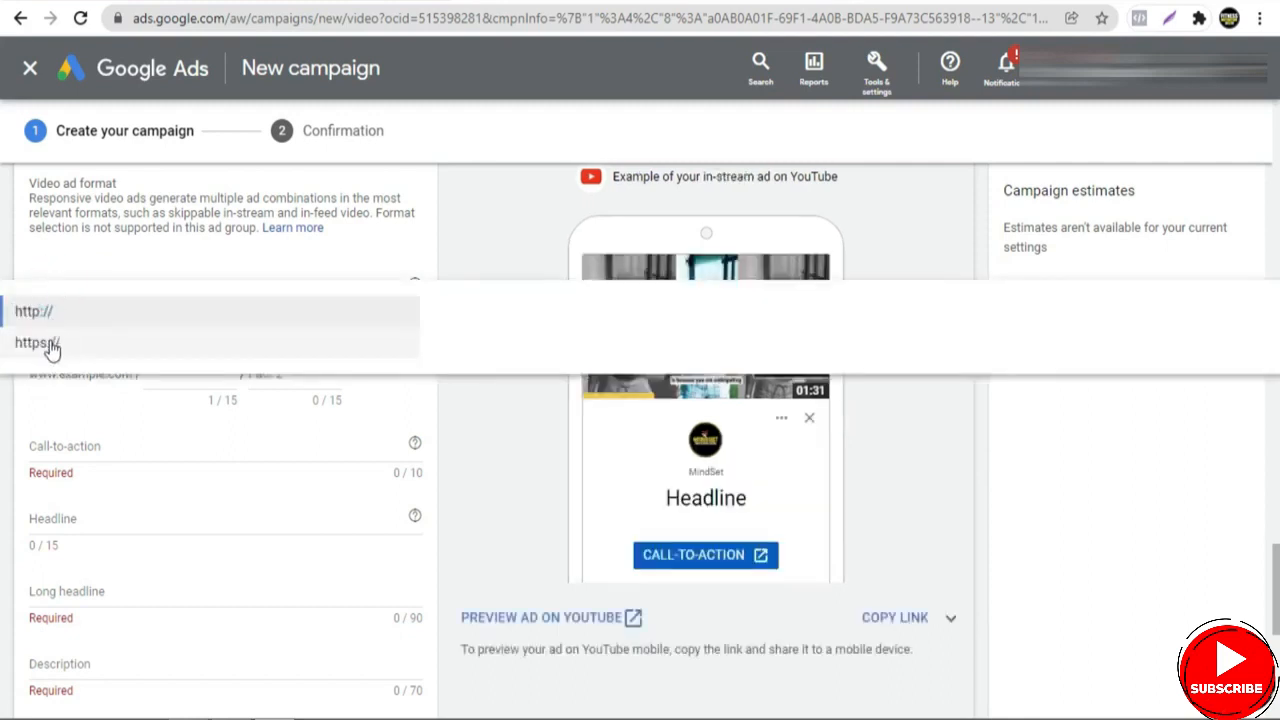
pyautogui.click(52, 346)
pyautogui.click(153, 289)
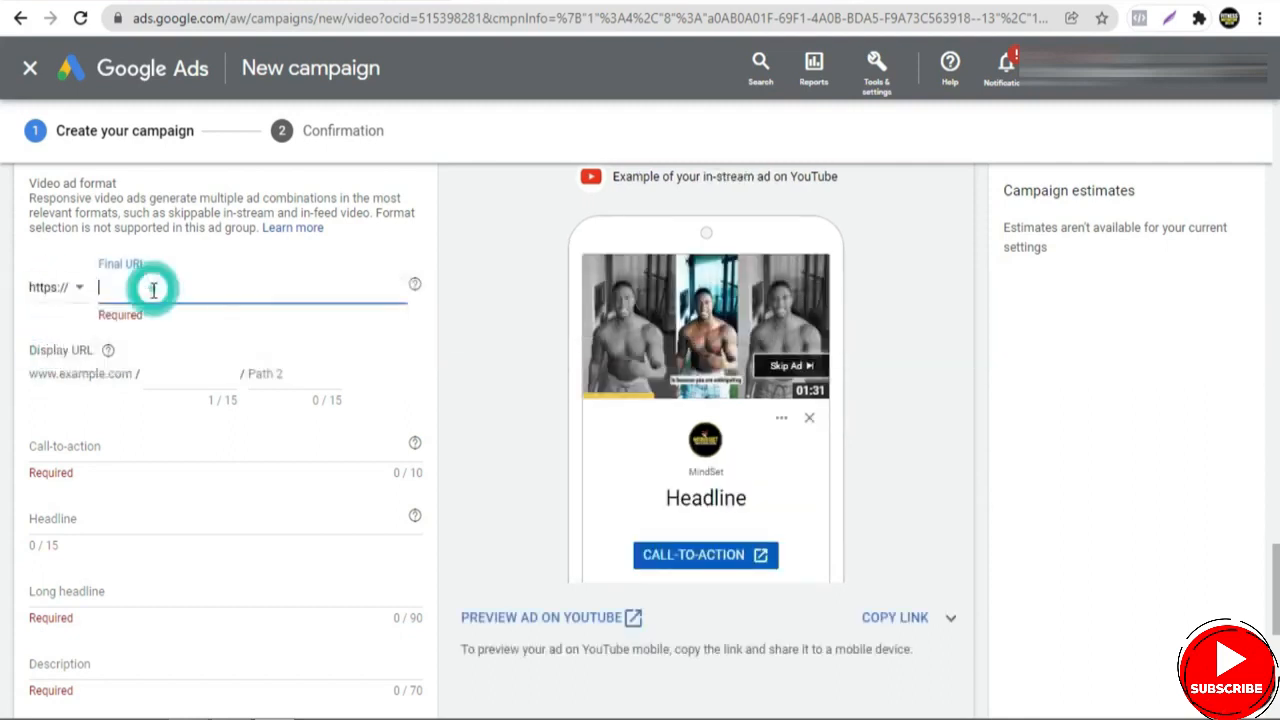
pyautogui.hotkey('ctrl', 'v')
pyautogui.click(486, 366)
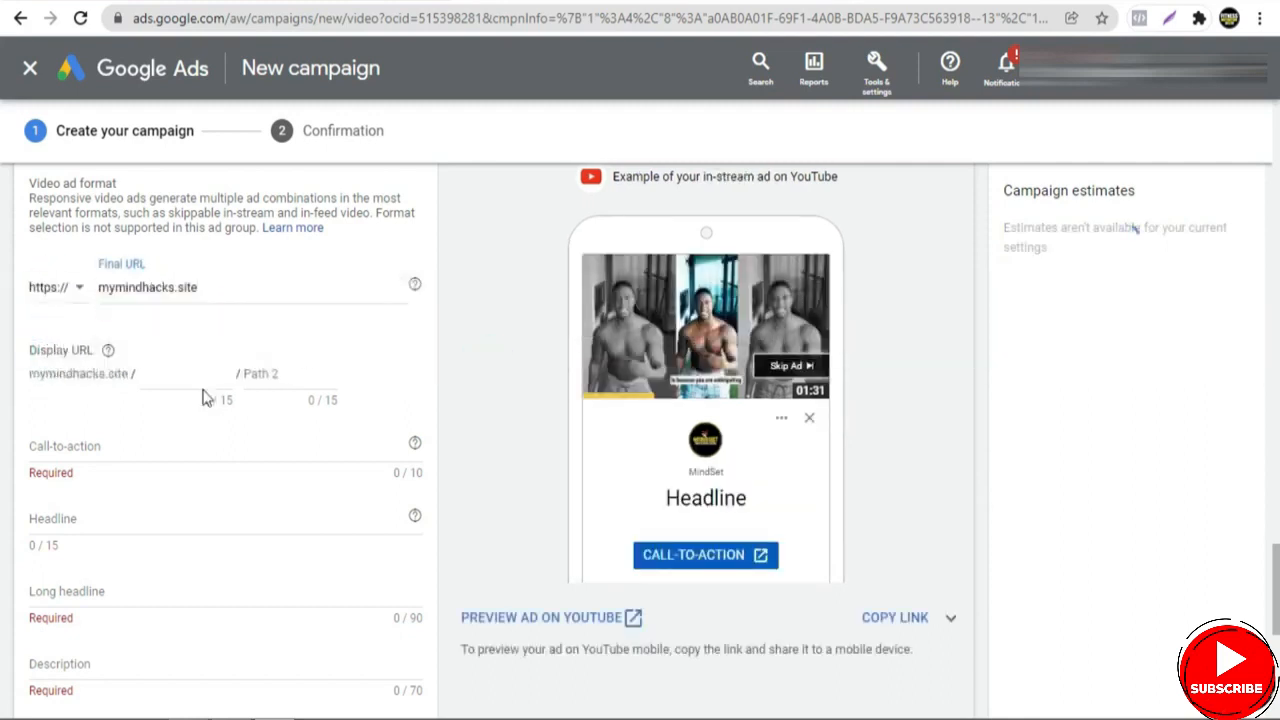
# Copy Money and Manifestation! from the Notepad file into the first and second paths of the ad's display URL.
pyautogui.click(171, 374)
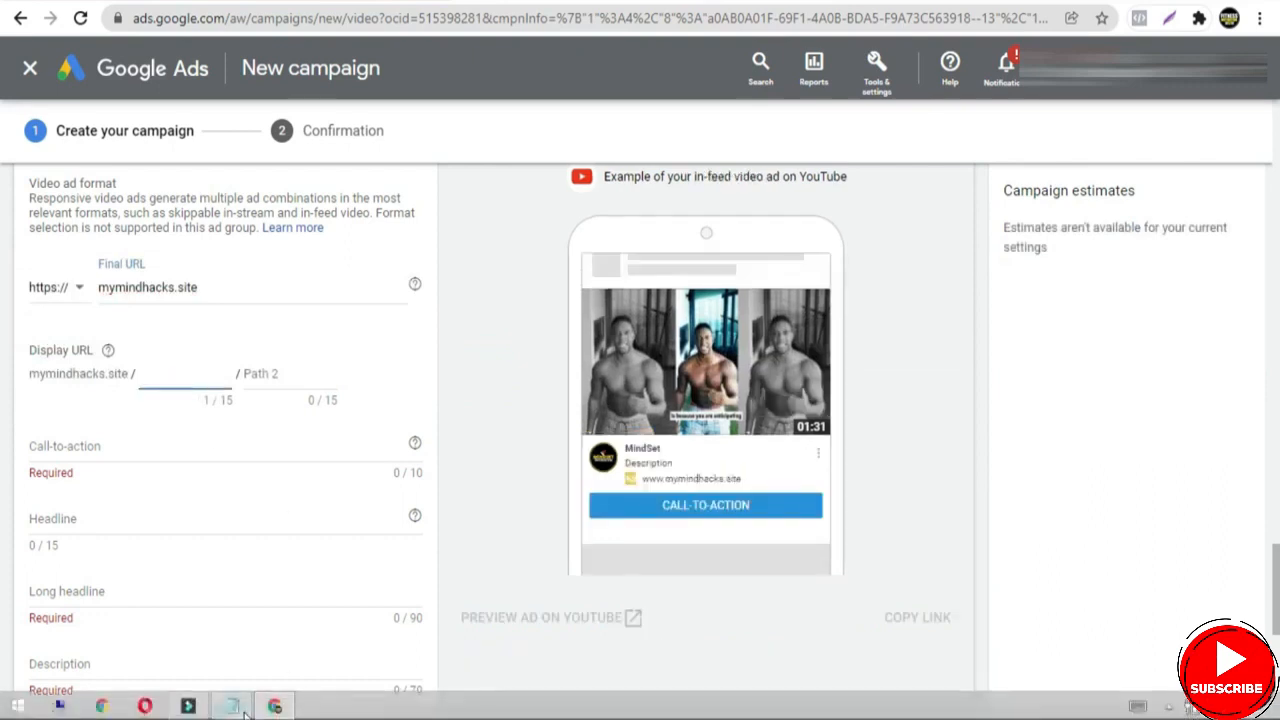
pyautogui.click(233, 707)
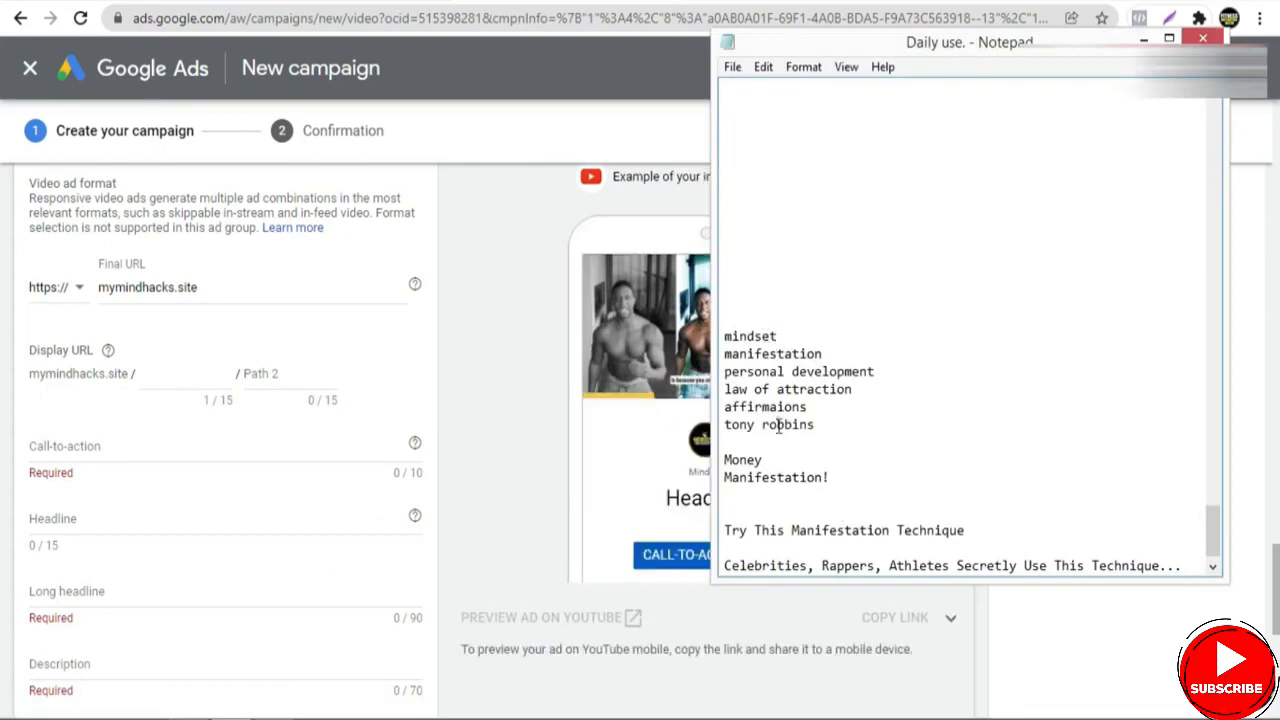
pyautogui.doubleClick(758, 459)
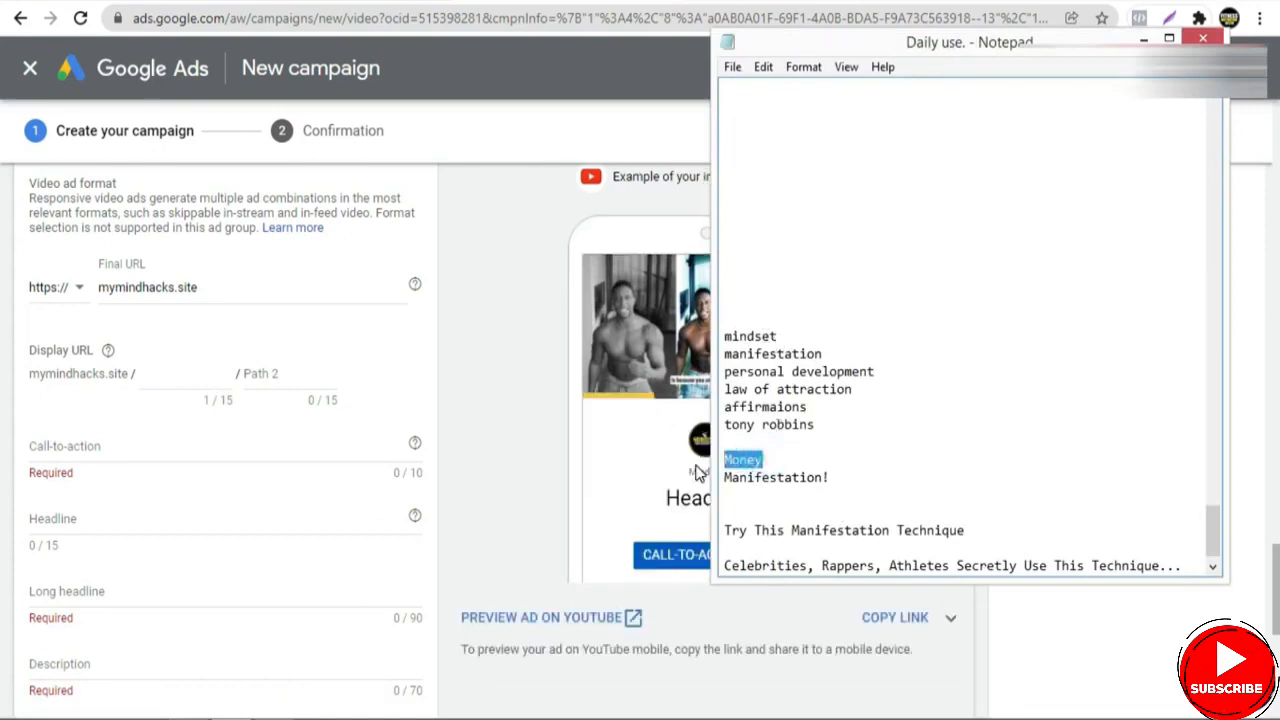
pyautogui.click(158, 386)
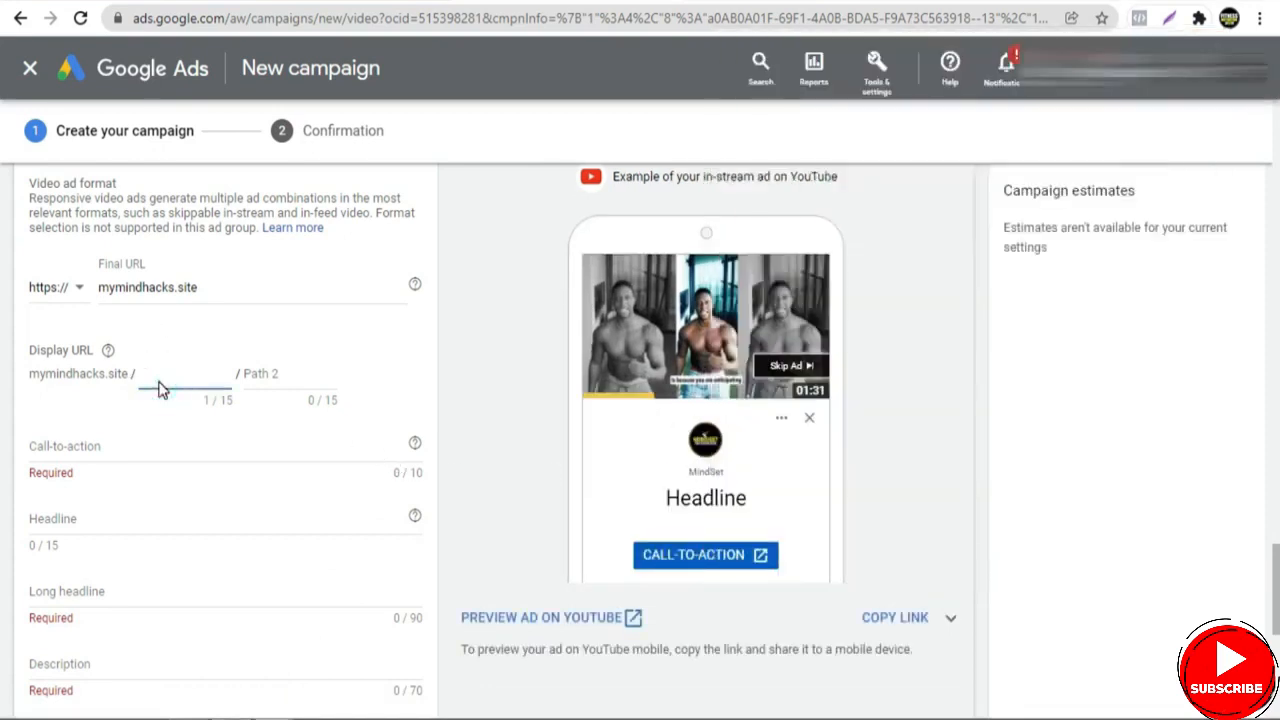
pyautogui.hotkey('ctrl', 'v')
pyautogui.click(231, 706)
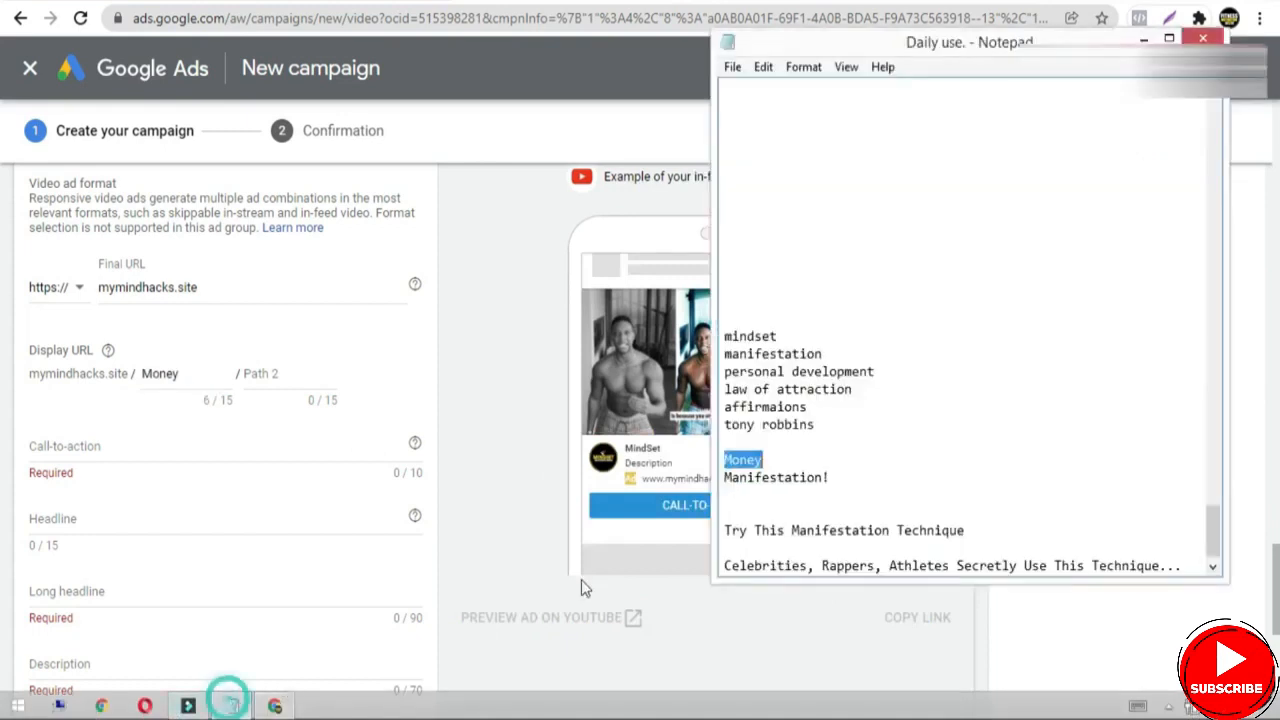
pyautogui.moveTo(830, 478); pyautogui.dragTo(680, 478)
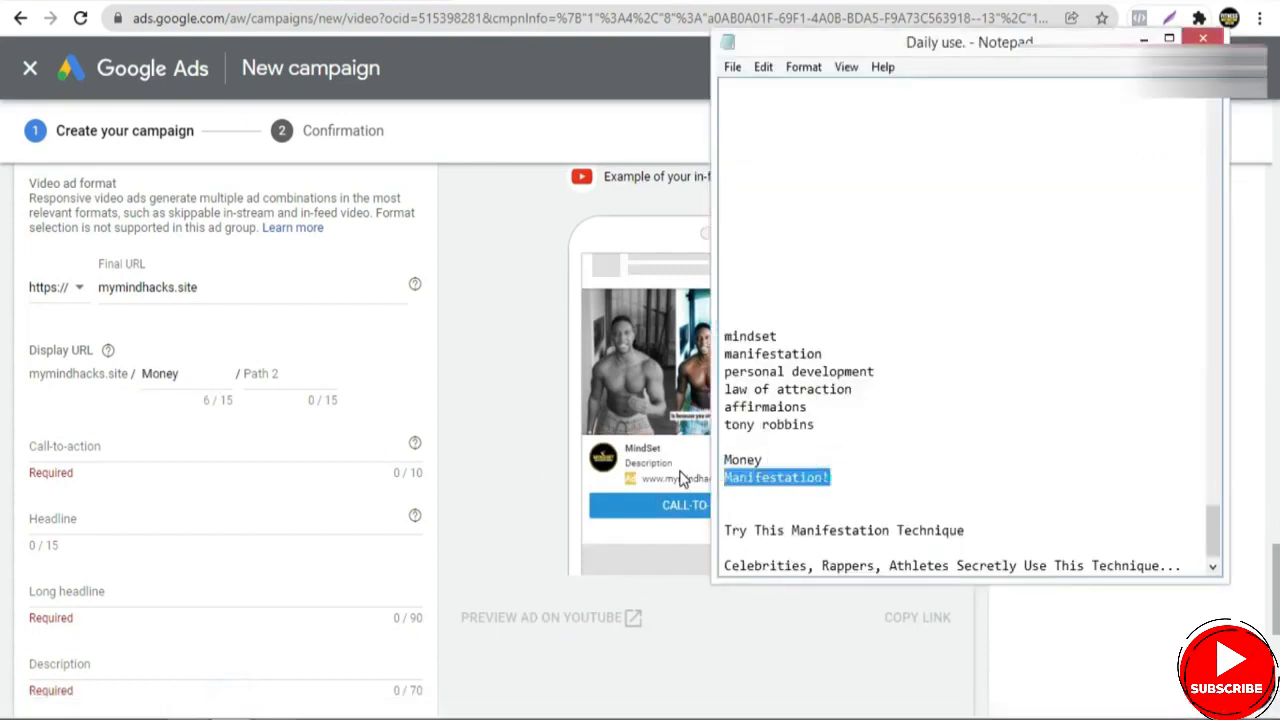
pyautogui.click(272, 375)
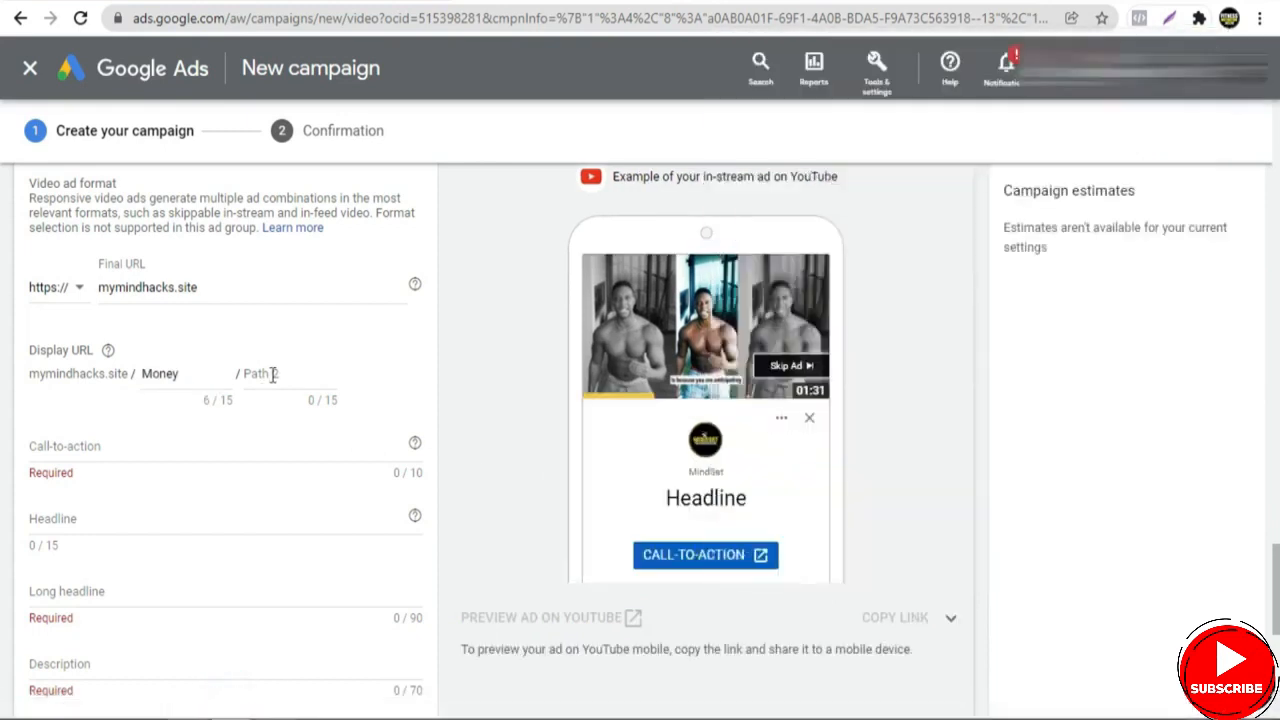
pyautogui.hotkey('ctrl', 'v')
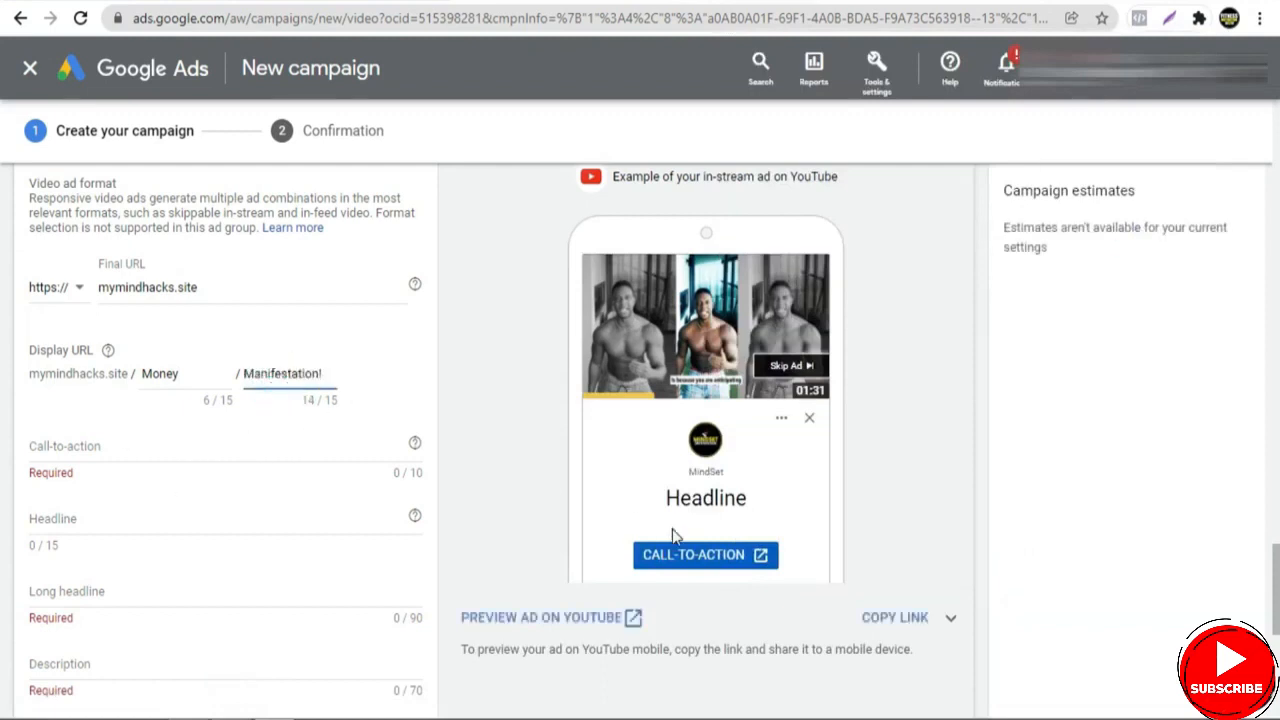
# Set the ad's call-to-action to Learn more and look over the remaining ad fields.
pyautogui.click(210, 444)
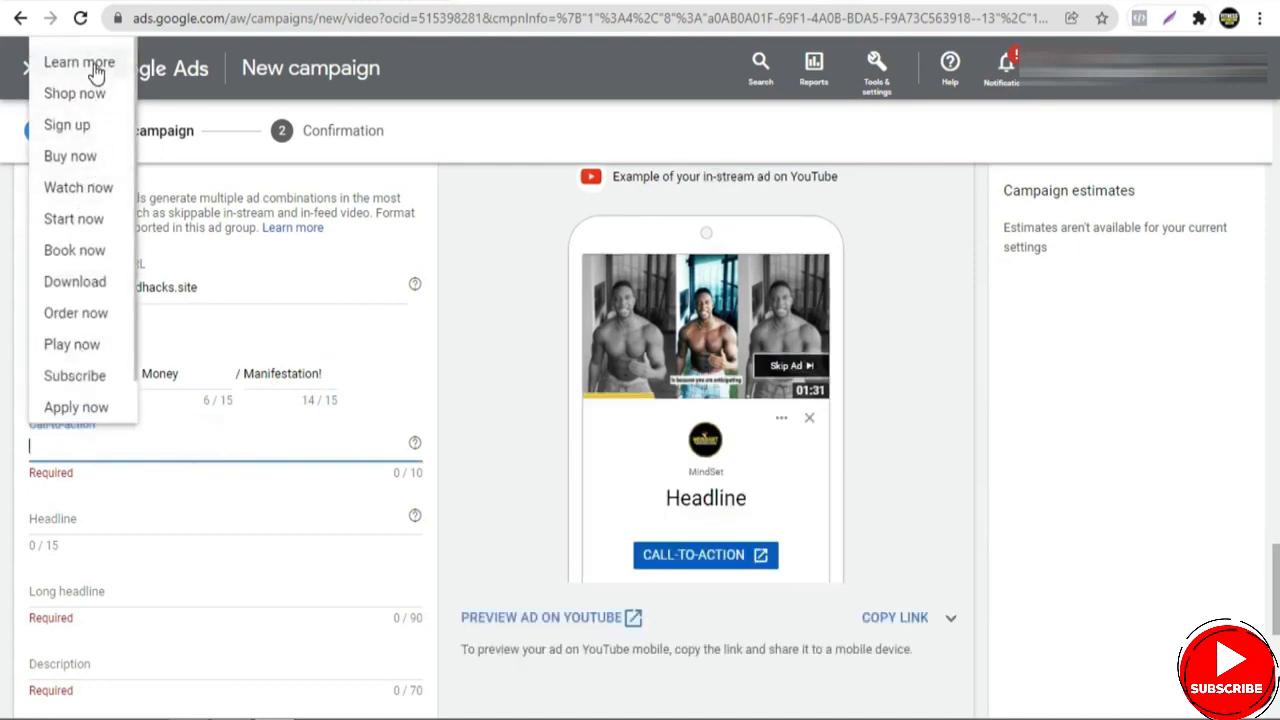
pyautogui.click(95, 72)
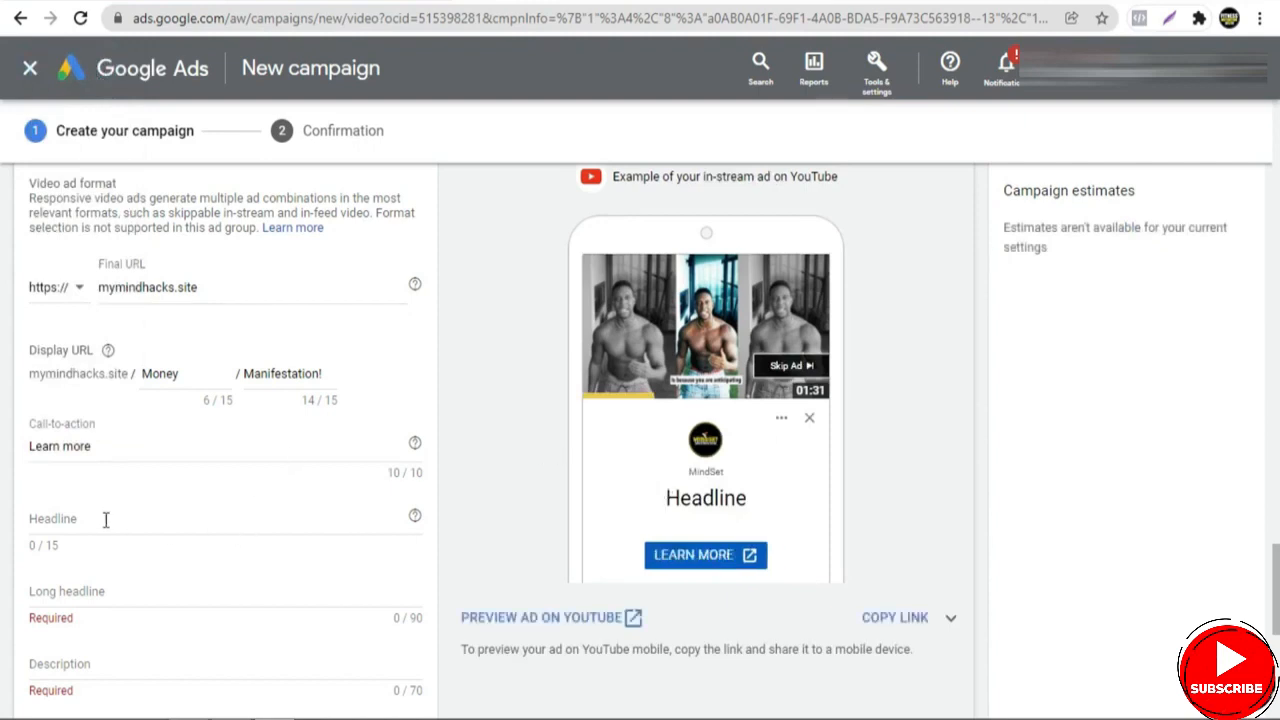
pyautogui.scroll(-4, 5, 520)
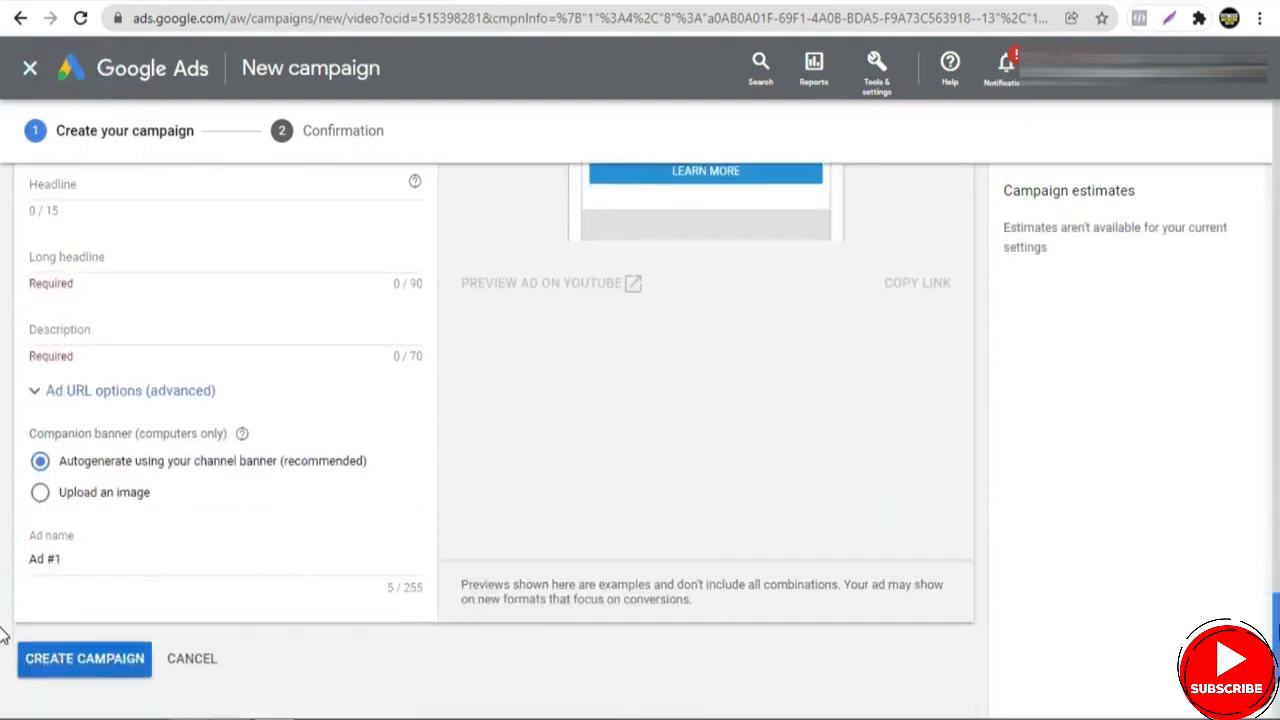
pyautogui.scroll(2, 8, 630)
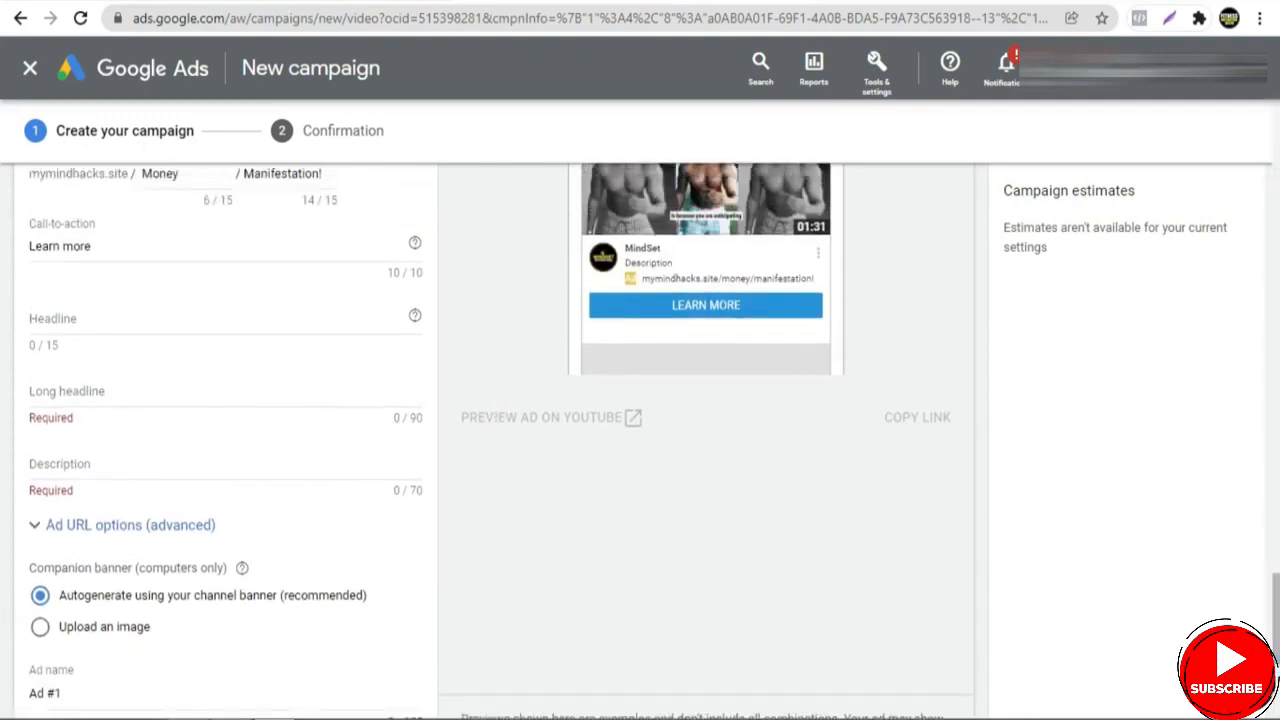
# Copy "Try This Manifestation Technique" from the Notepad file into the ad's long headline.
pyautogui.click(232, 706)
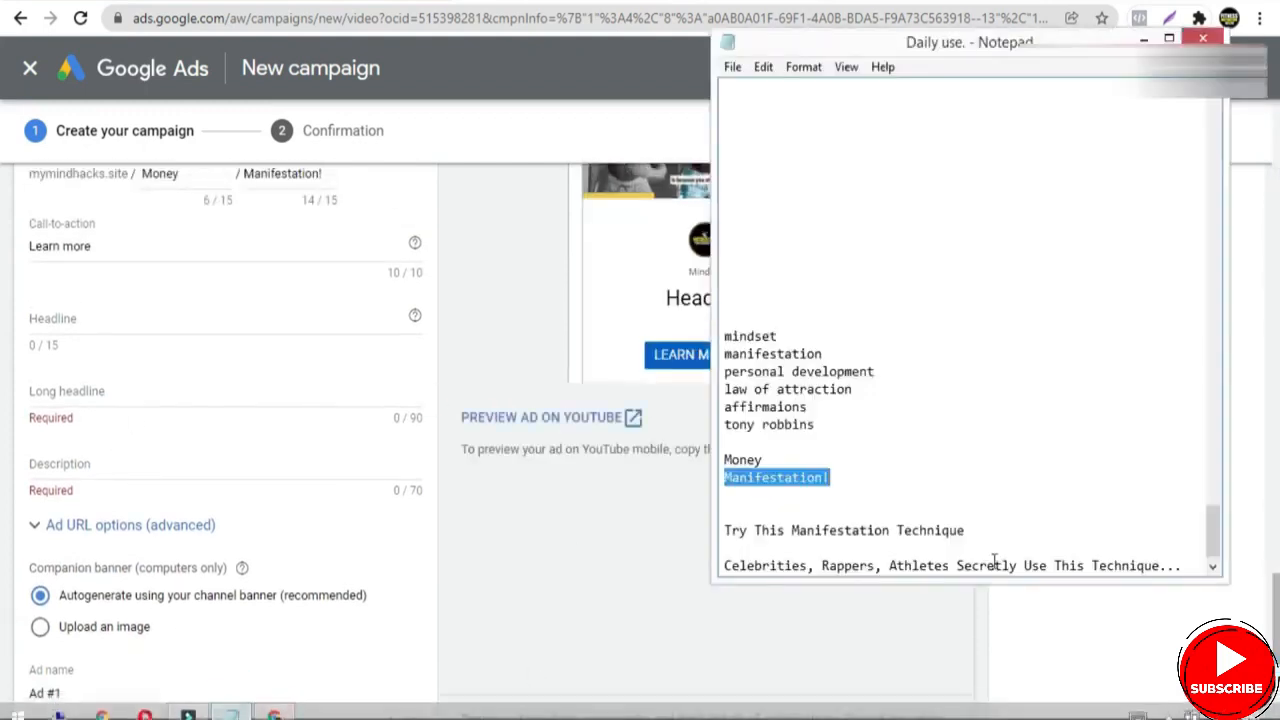
pyautogui.tripleClick(965, 528)
pyautogui.hotkey('ctrl', 'c')
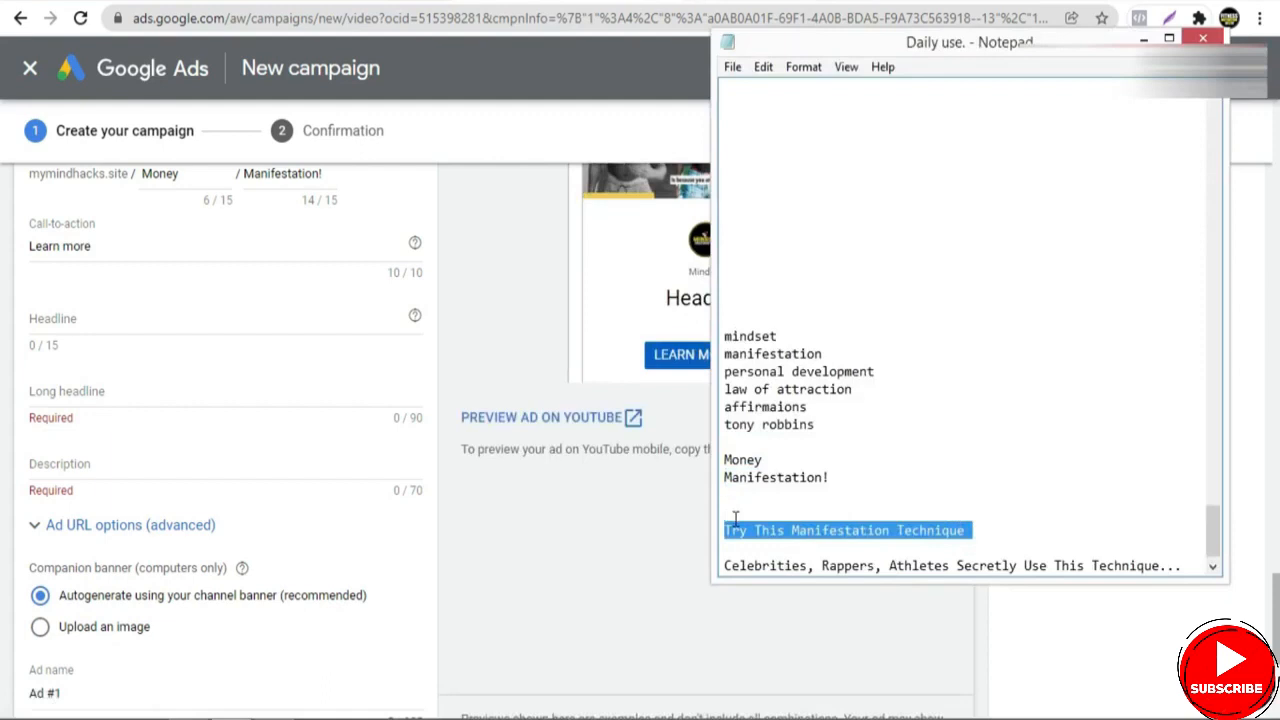
pyautogui.click(176, 390)
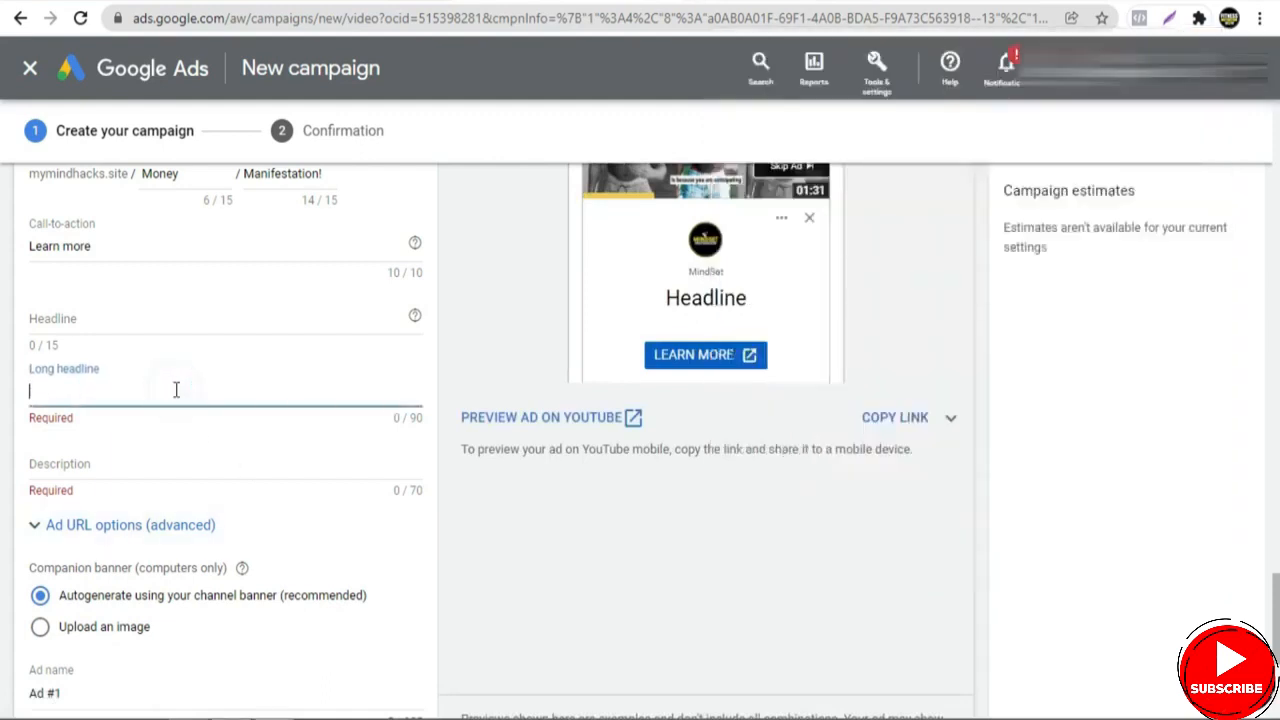
pyautogui.hotkey('ctrl', 'v')
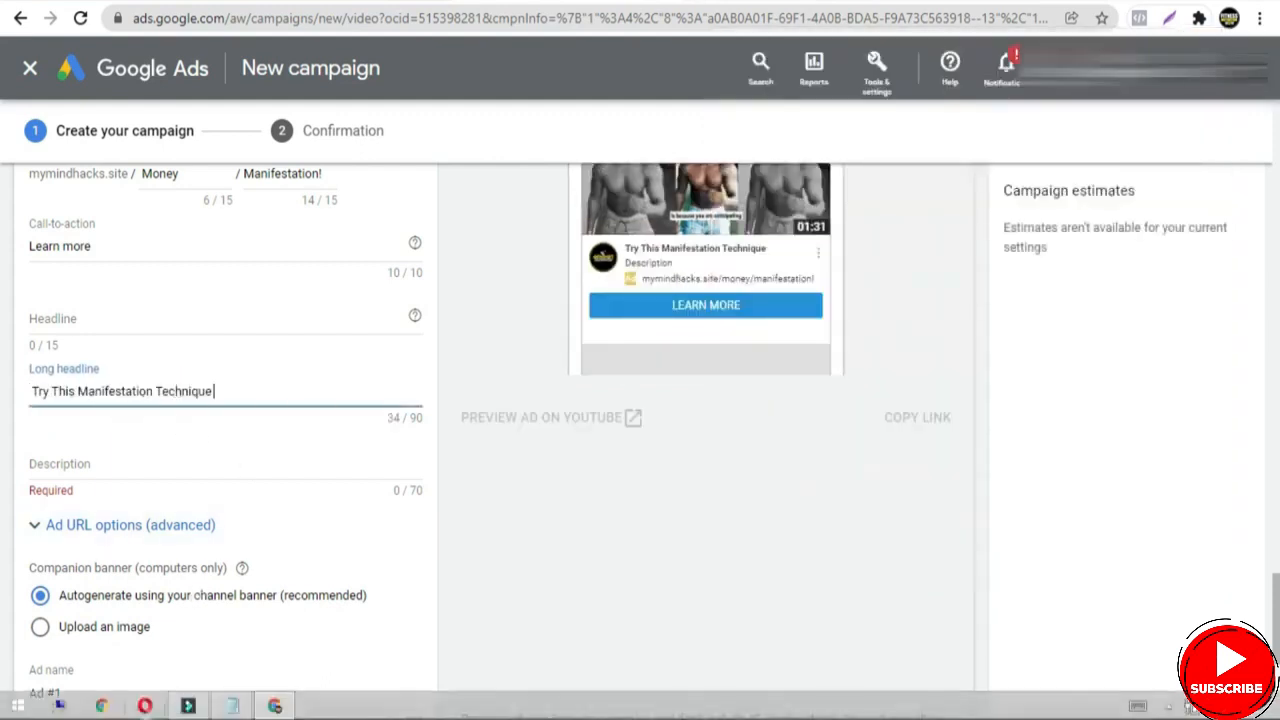
# Copy "Celebrities, Rappers, Athletes Secretly Use This Technique..." from the Notepad file into the ad's description.
pyautogui.click(229, 706)
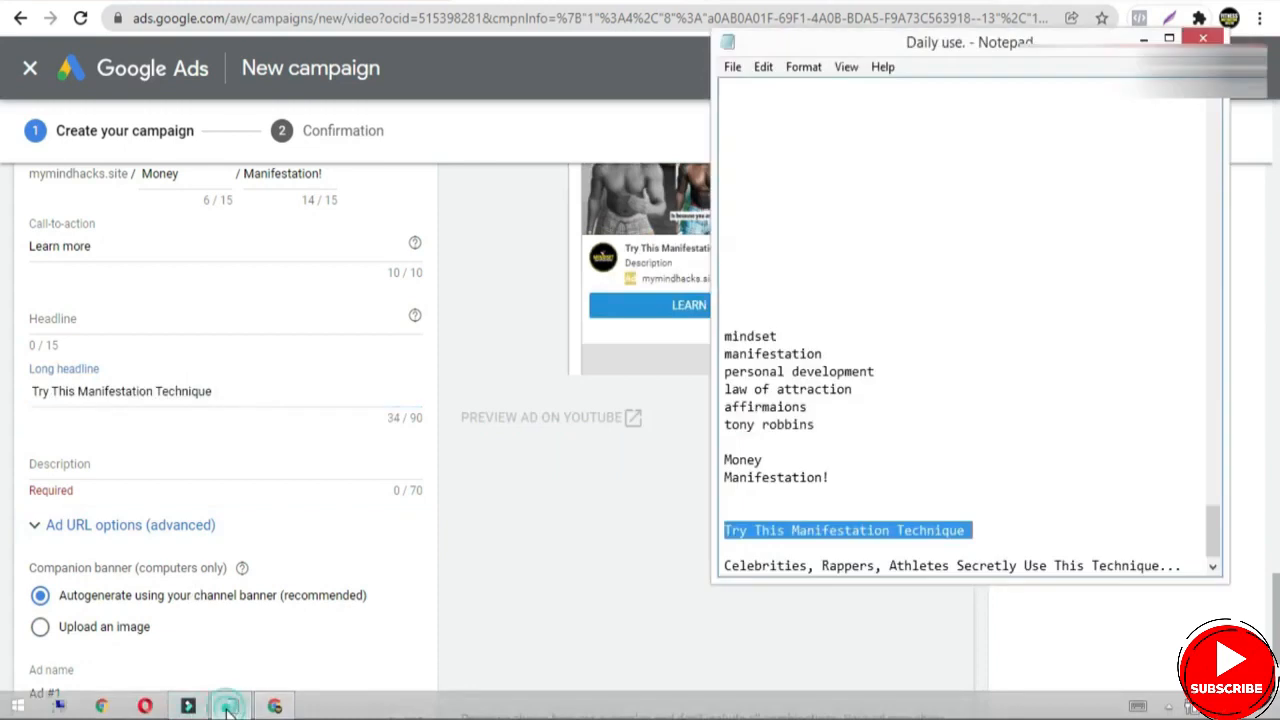
pyautogui.click(1178, 566)
pyautogui.moveTo(1178, 566); pyautogui.dragTo(679, 538)
pyautogui.hotkey('ctrl', 'c')
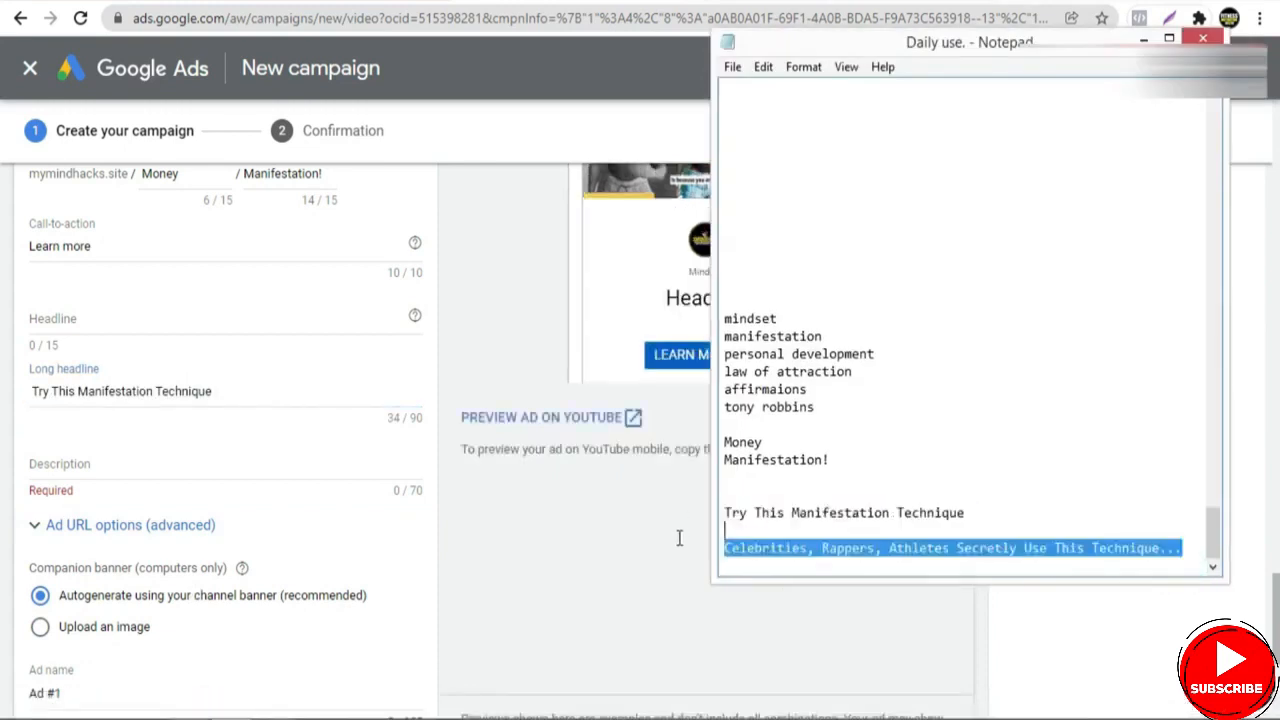
pyautogui.click(246, 463)
pyautogui.hotkey('ctrl', 'v')
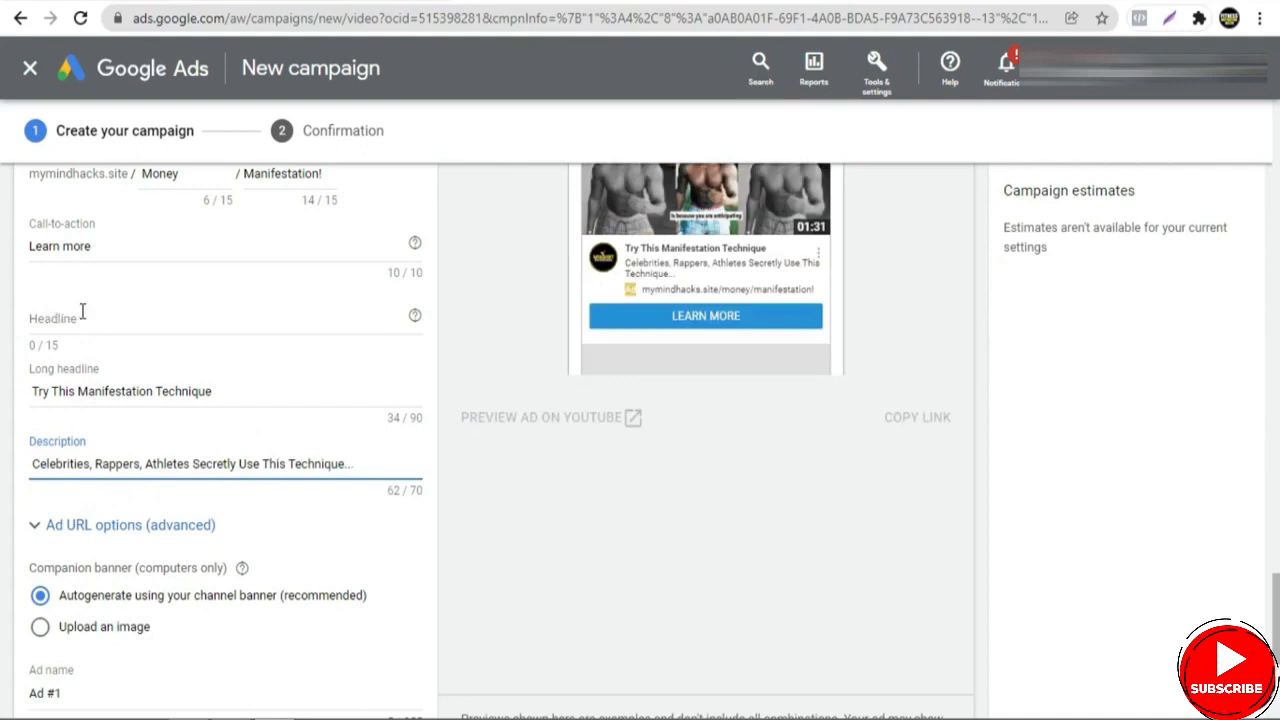
# Copy "Manifestation!" from the Notepad file into the ad's headline.
pyautogui.click(231, 707)
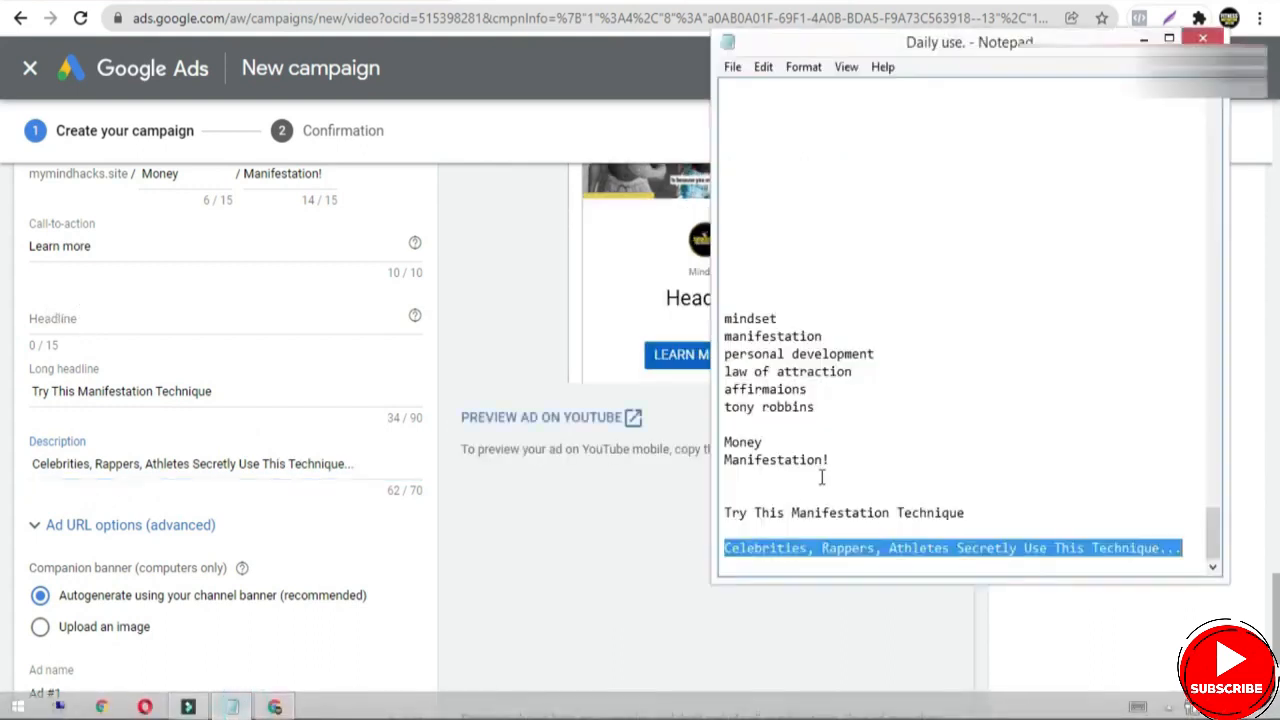
pyautogui.moveTo(829, 460); pyautogui.dragTo(712, 458)
pyautogui.hotkey('ctrl', 'c')
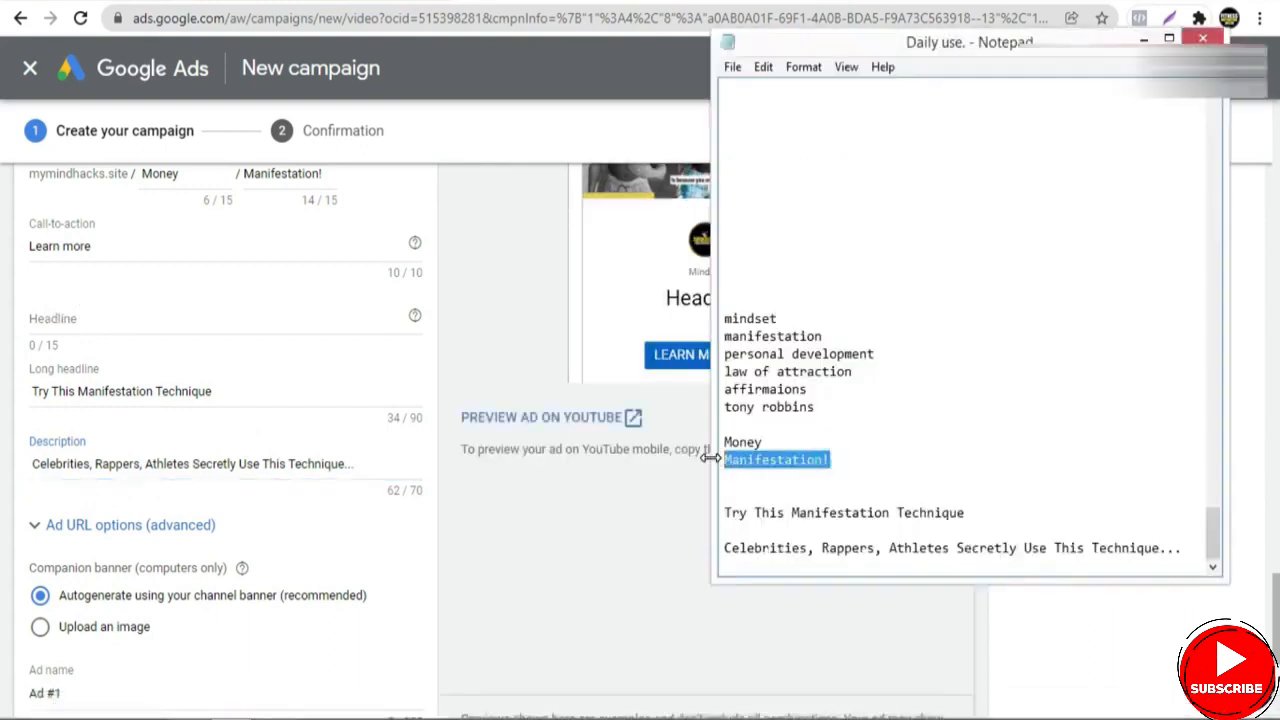
pyautogui.click(80, 321)
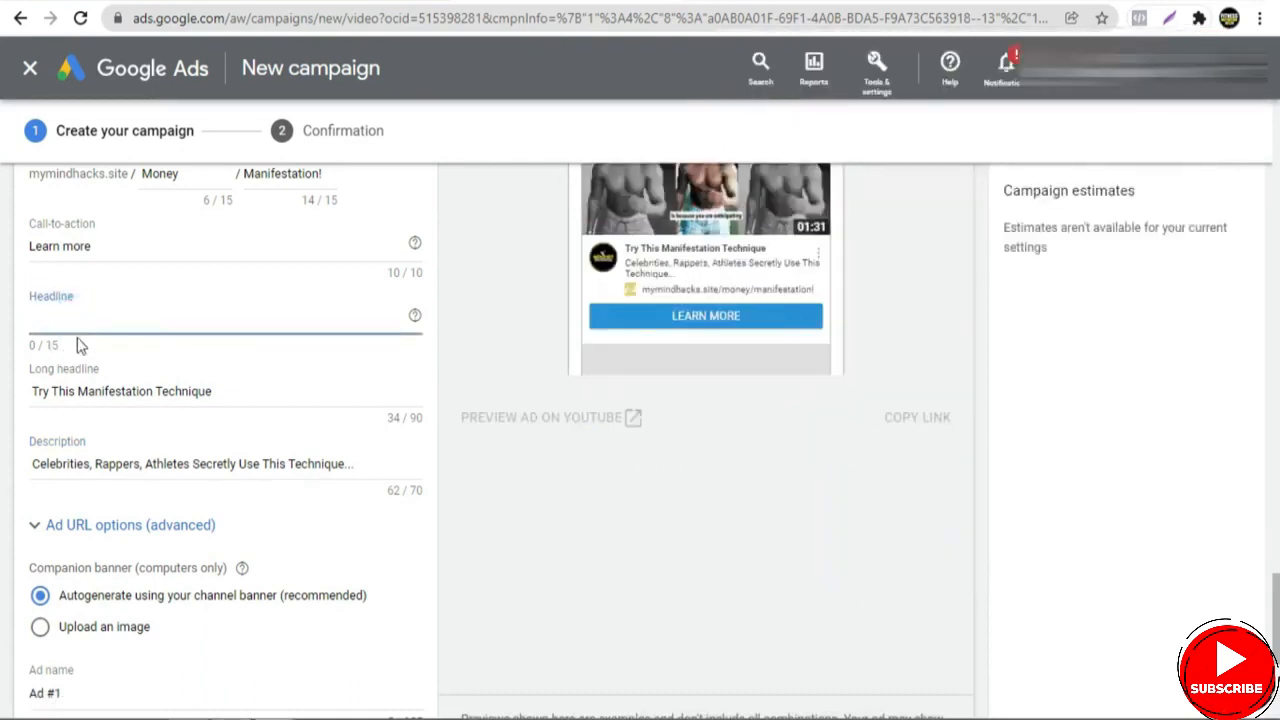
pyautogui.hotkey('ctrl', 'v')
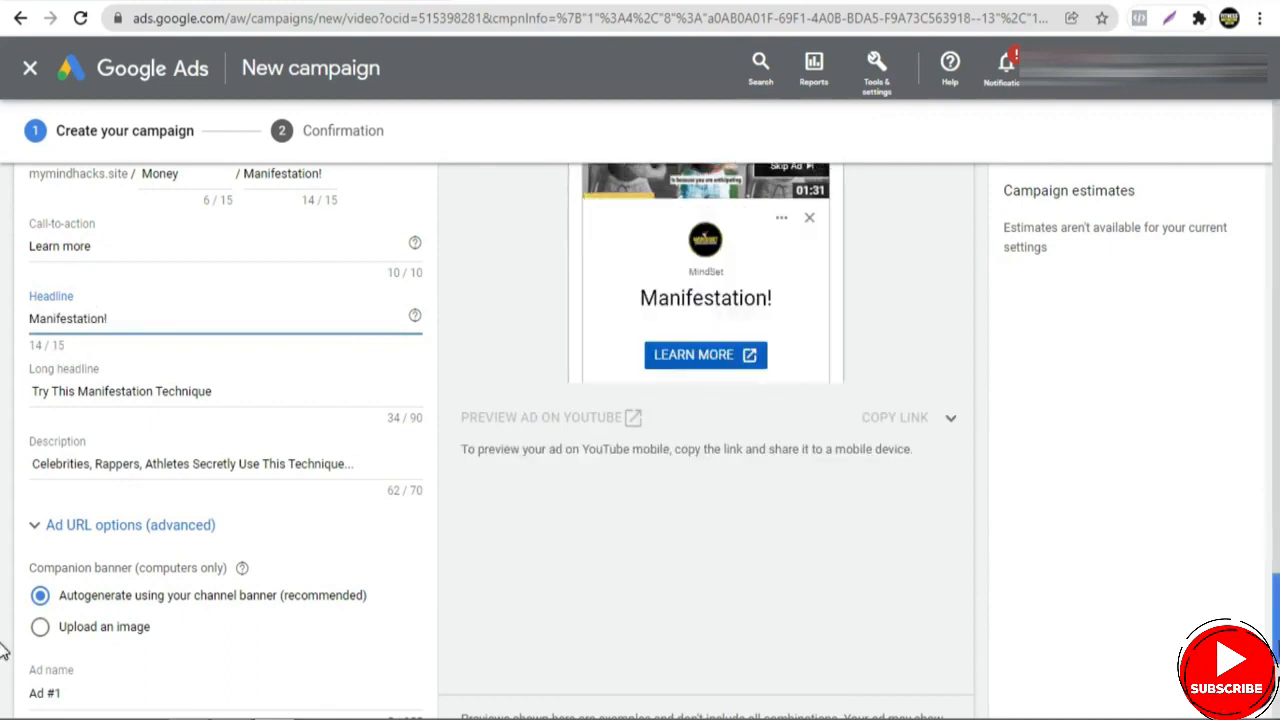
# Create the video campaign with the completed ad settings and continue to the new campaign's page.
pyautogui.scroll(1, 4, 643)
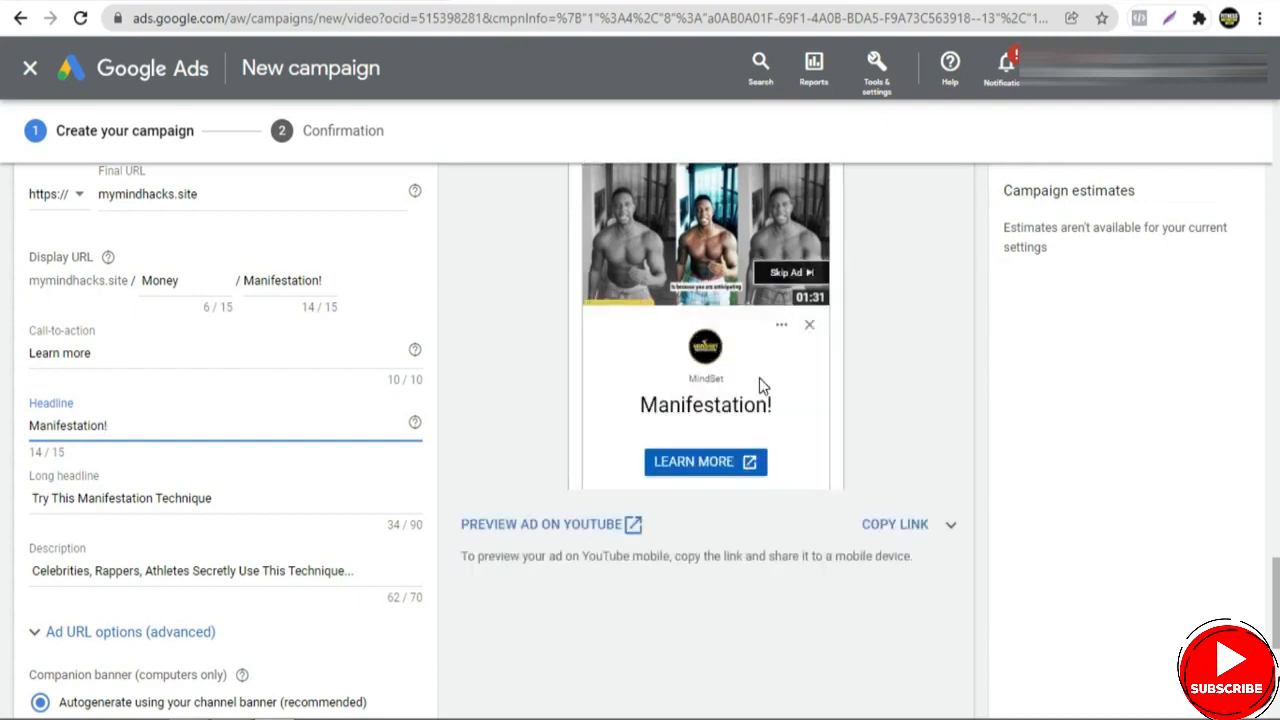
pyautogui.scroll(-2, 1257, 590)
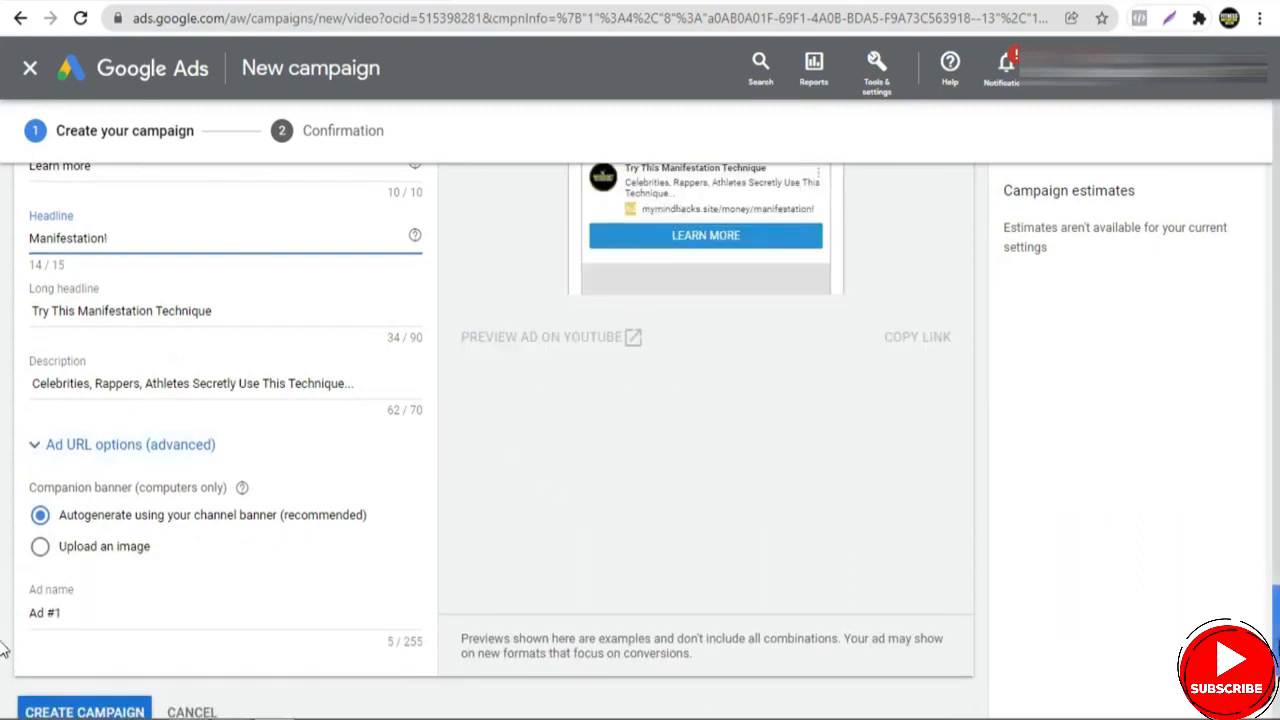
pyautogui.scroll(2, 5, 640)
pyautogui.scroll(3, 5, 635)
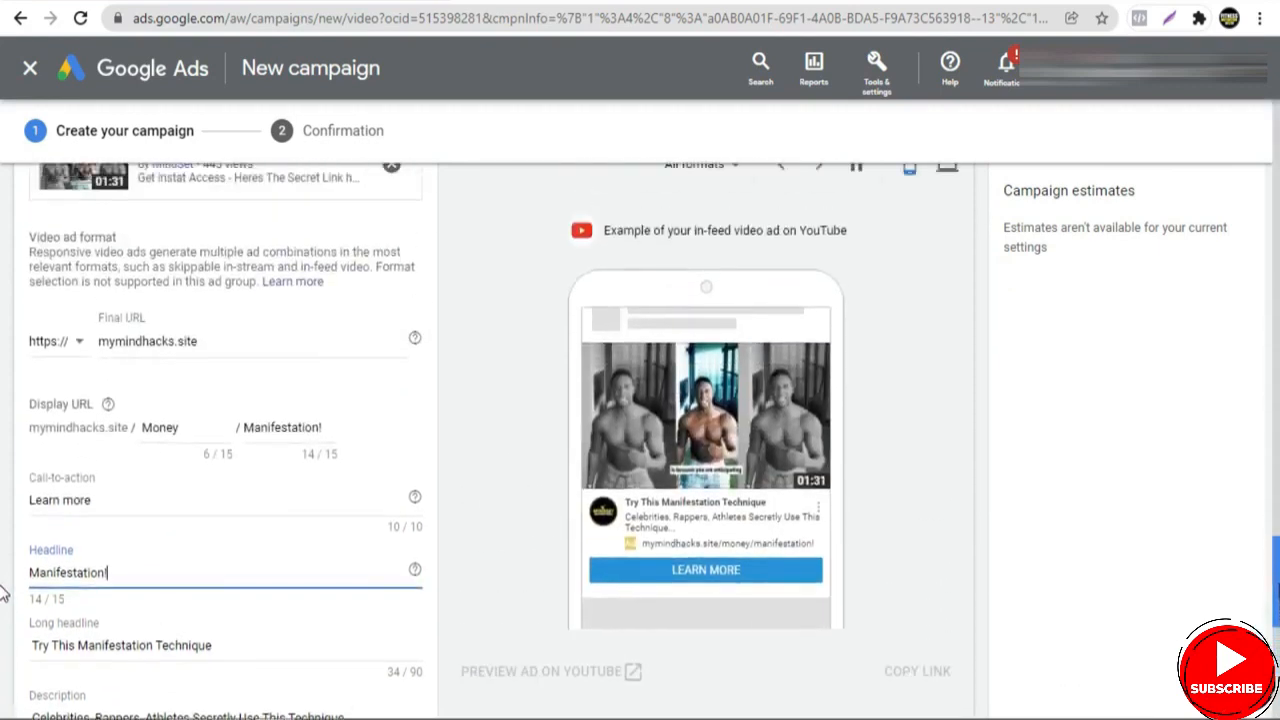
pyautogui.scroll(1, 5, 600)
pyautogui.scroll(-8, 5, 590)
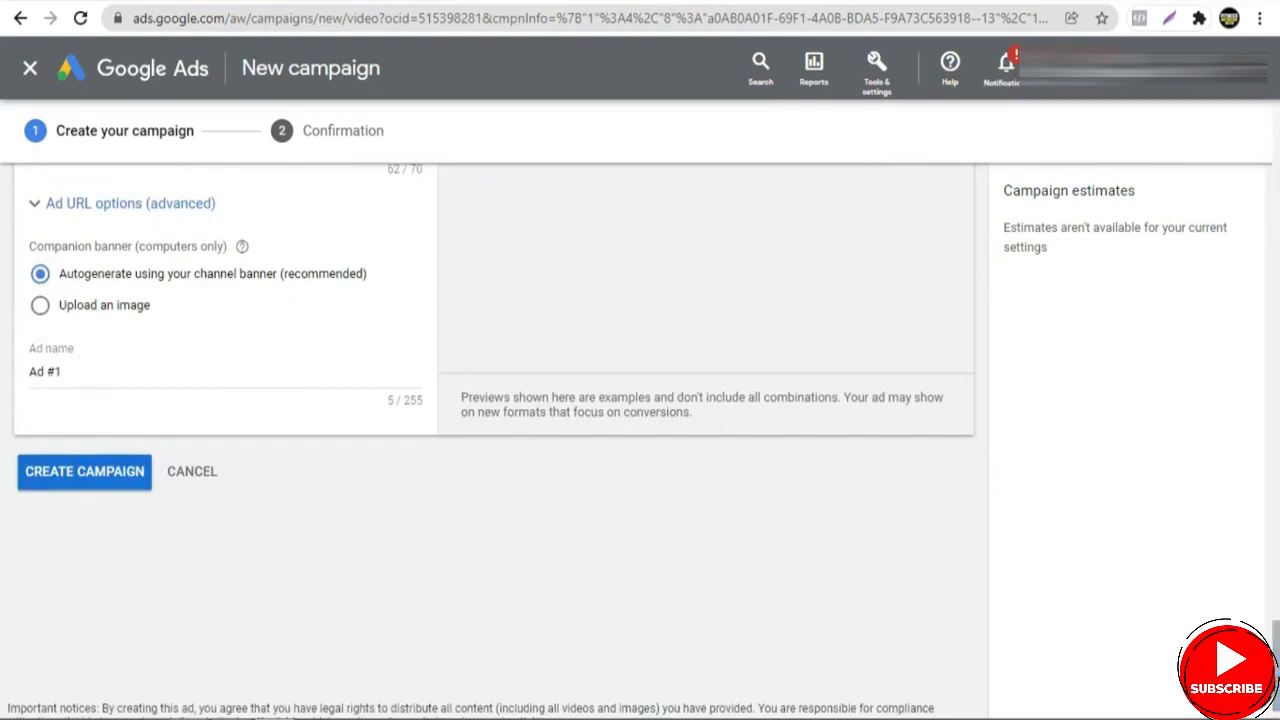
pyautogui.click(113, 487)
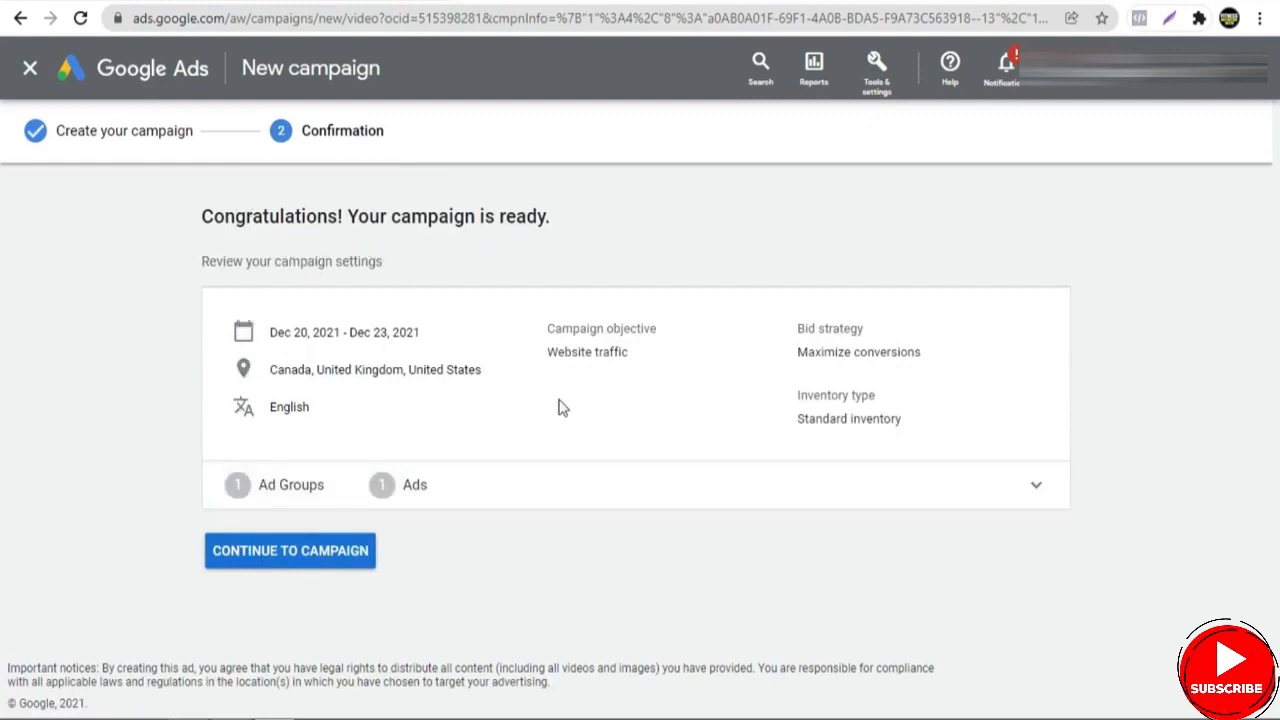
pyautogui.click(318, 555)
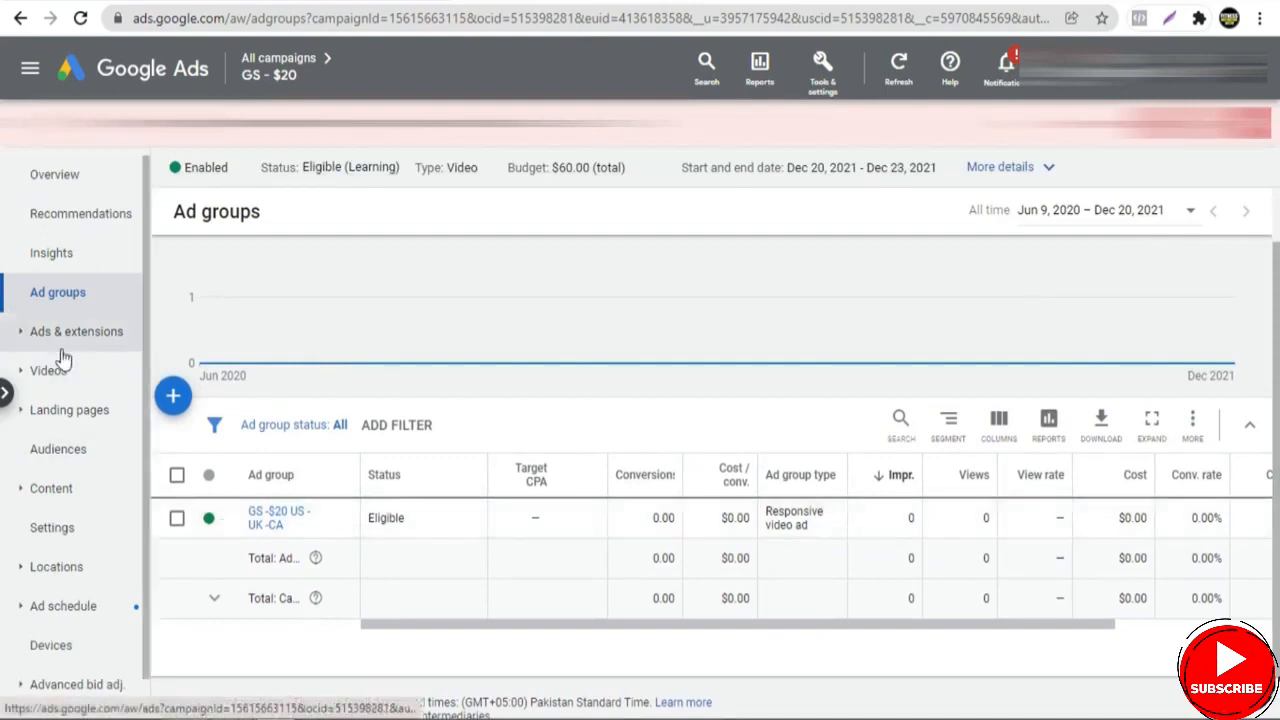
# Open the campaign's list of ads and examine the review status and performance columns of Ad #1.
pyautogui.click(22, 338)
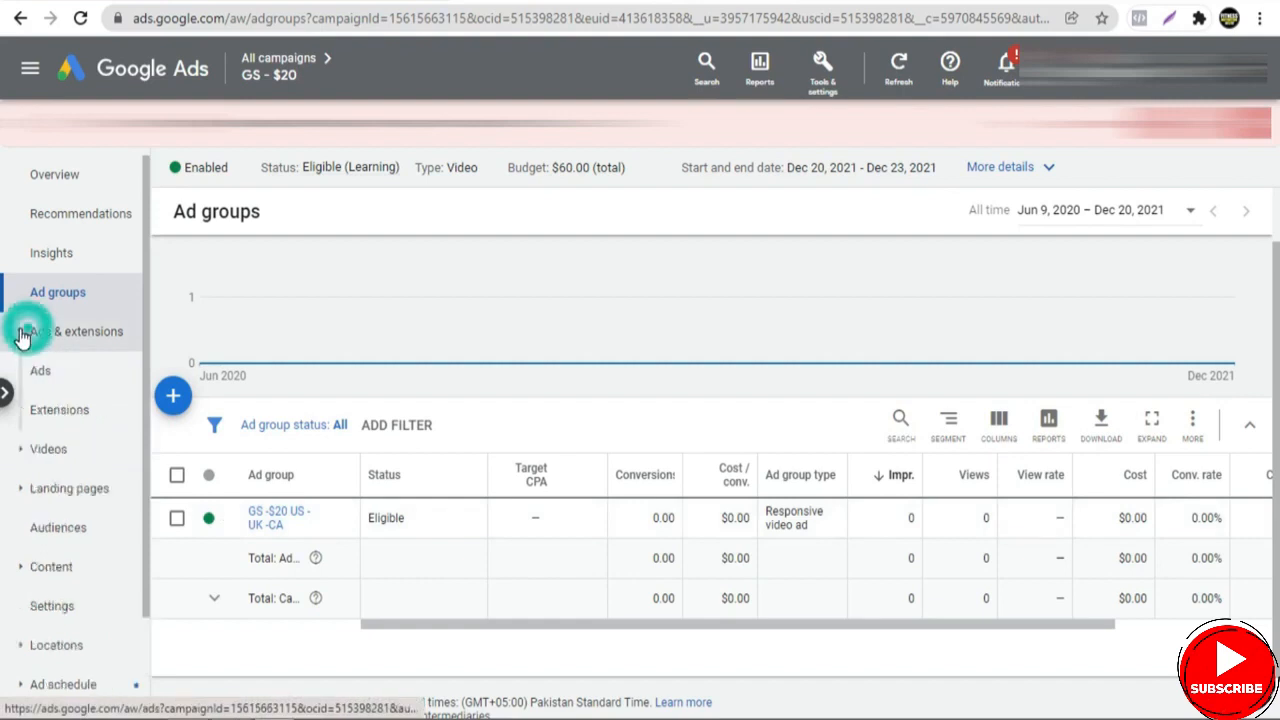
pyautogui.click(62, 380)
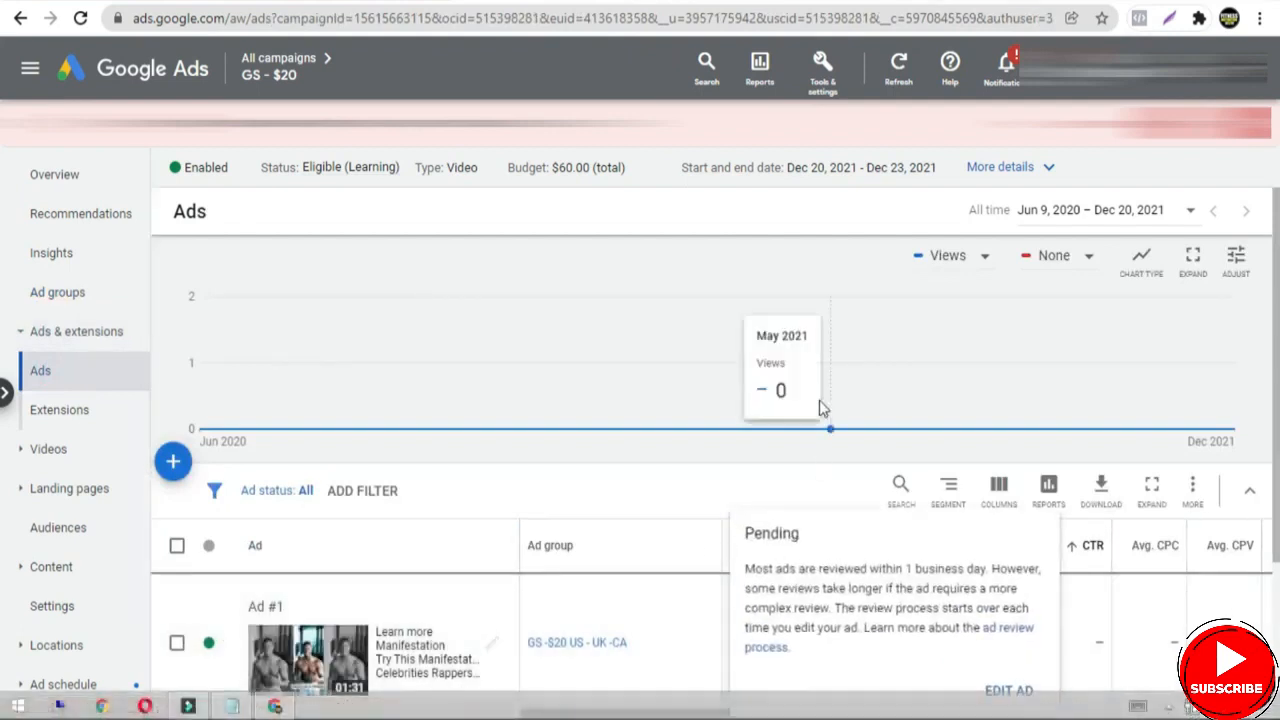
pyautogui.scroll(-1, 420, 430)
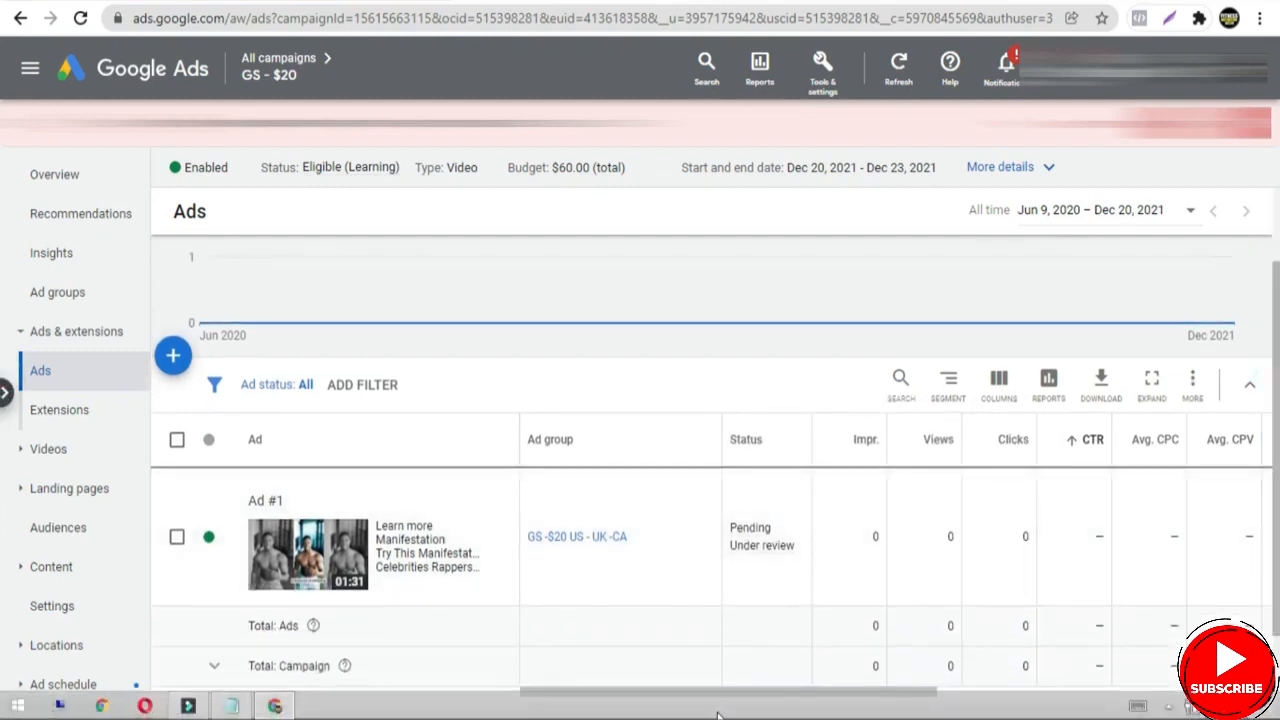
pyautogui.moveTo(728, 698)
pyautogui.mouseDown()
pyautogui.moveTo(870, 687)
pyautogui.moveTo(937, 666)
pyautogui.mouseUp()
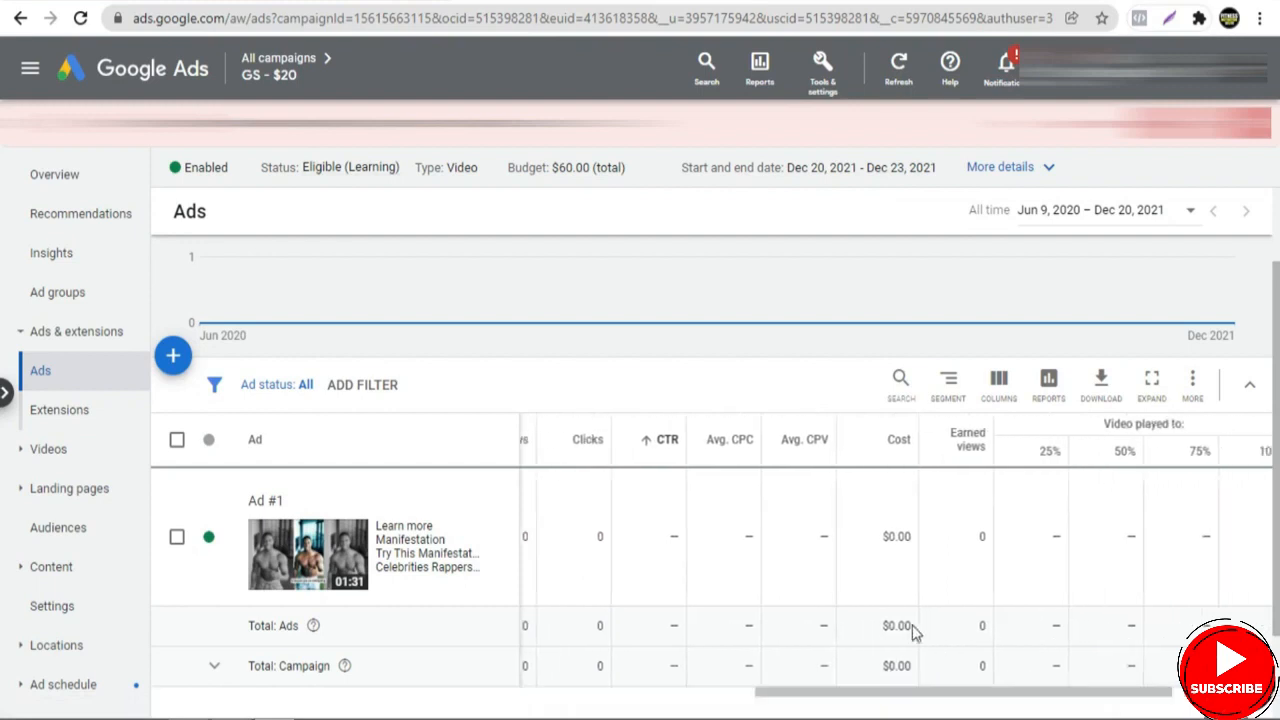